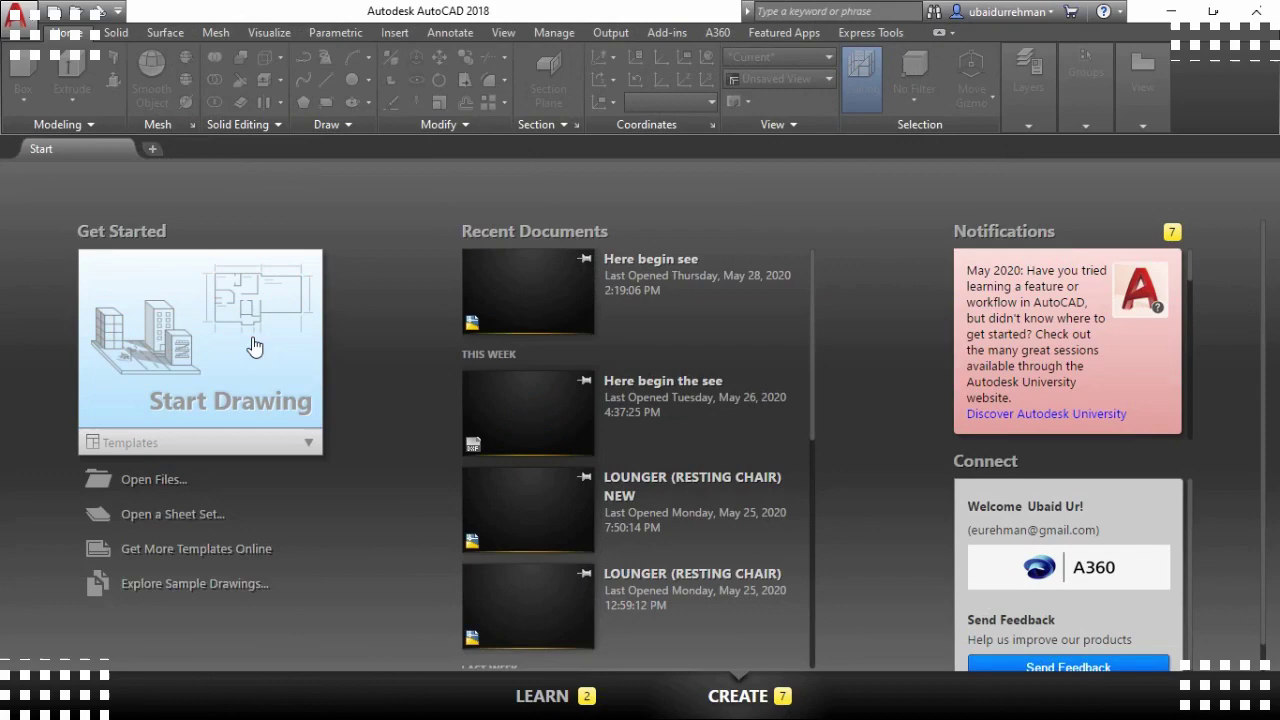
Step: Start a new blank drawing with the grid off and decimal units with four-place precision in inches
{"action": "left_click", "coordinate": [255, 346]}
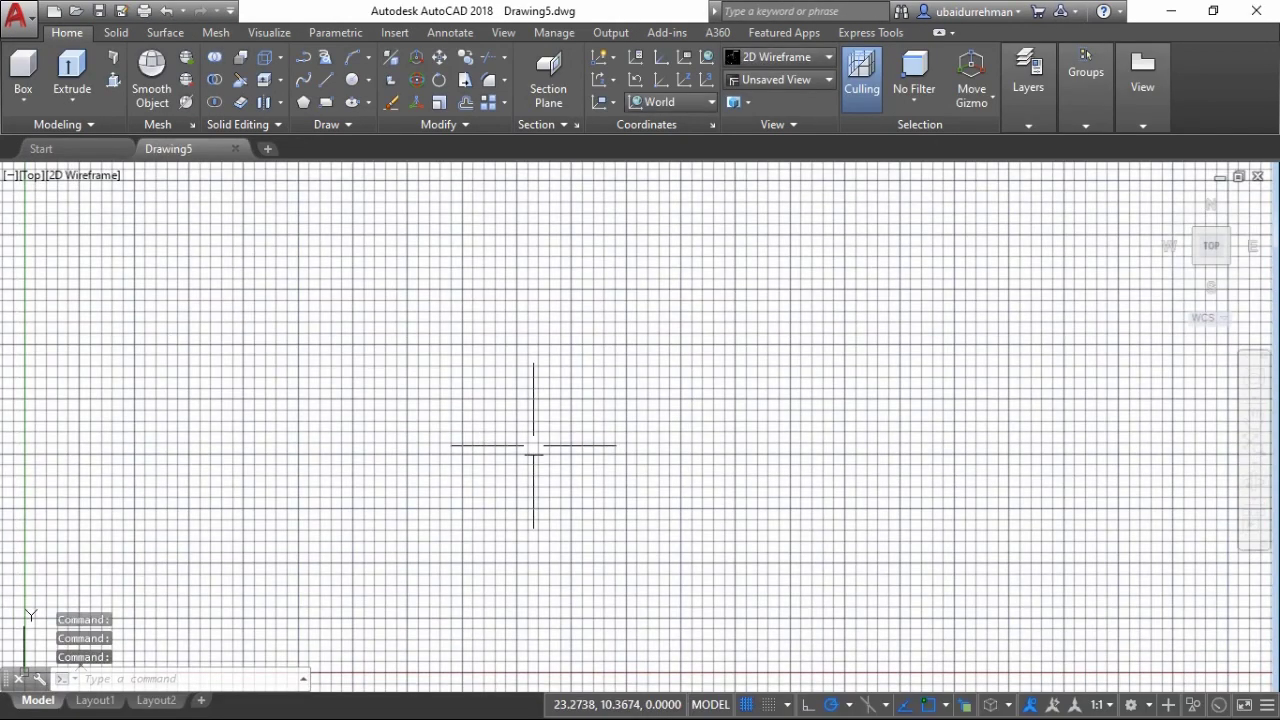
{"action": "left_click", "coordinate": [746, 704]}
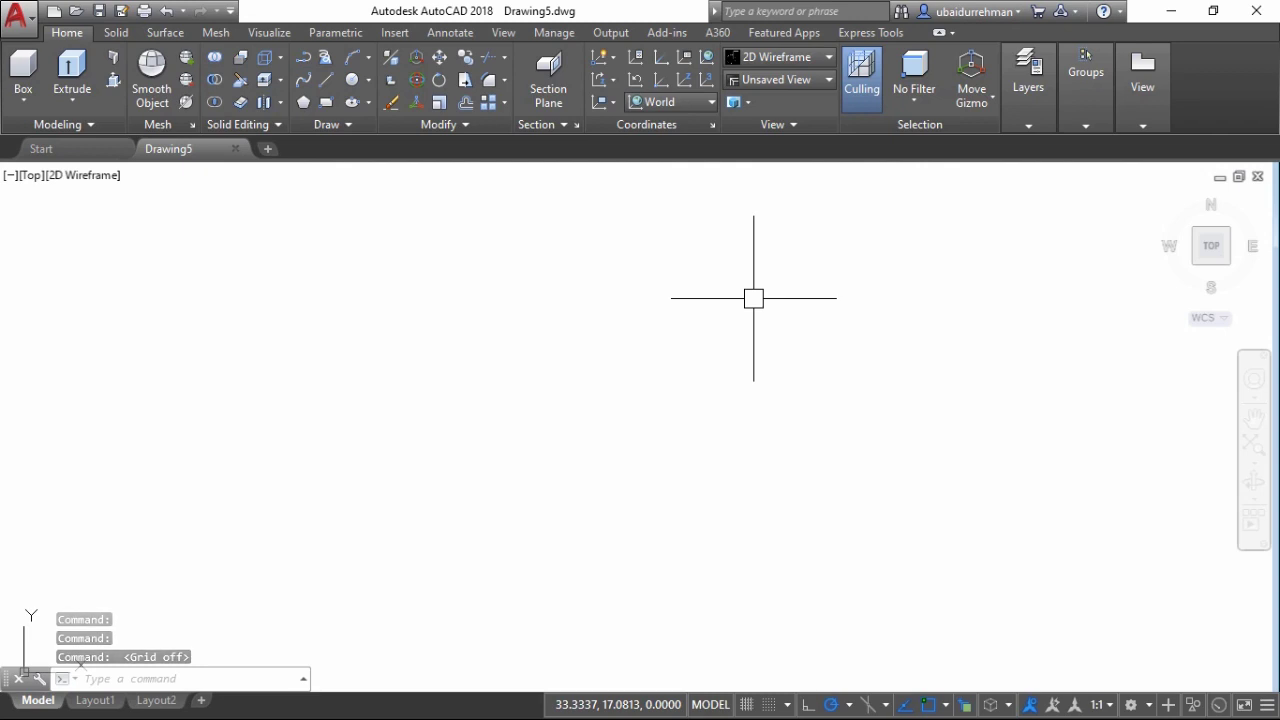
{"action": "type", "text": "n"}
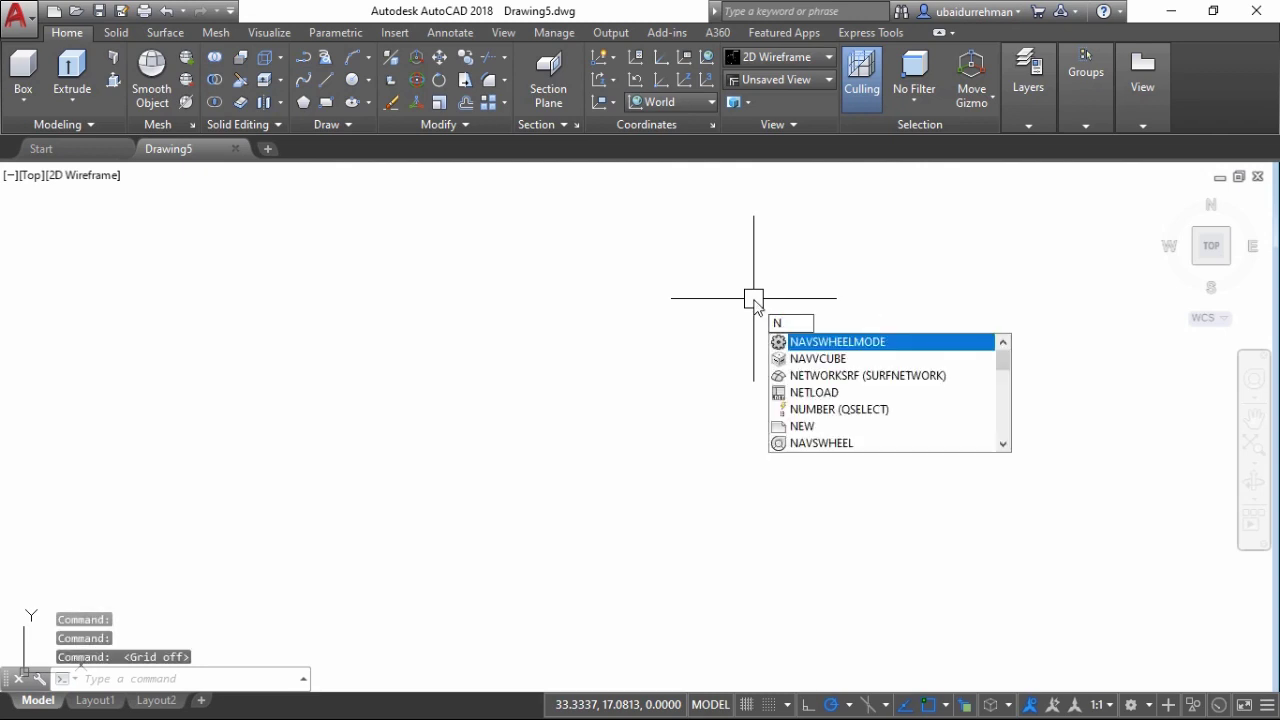
{"action": "key", "text": "BackSpace"}
{"action": "type", "text": "u"}
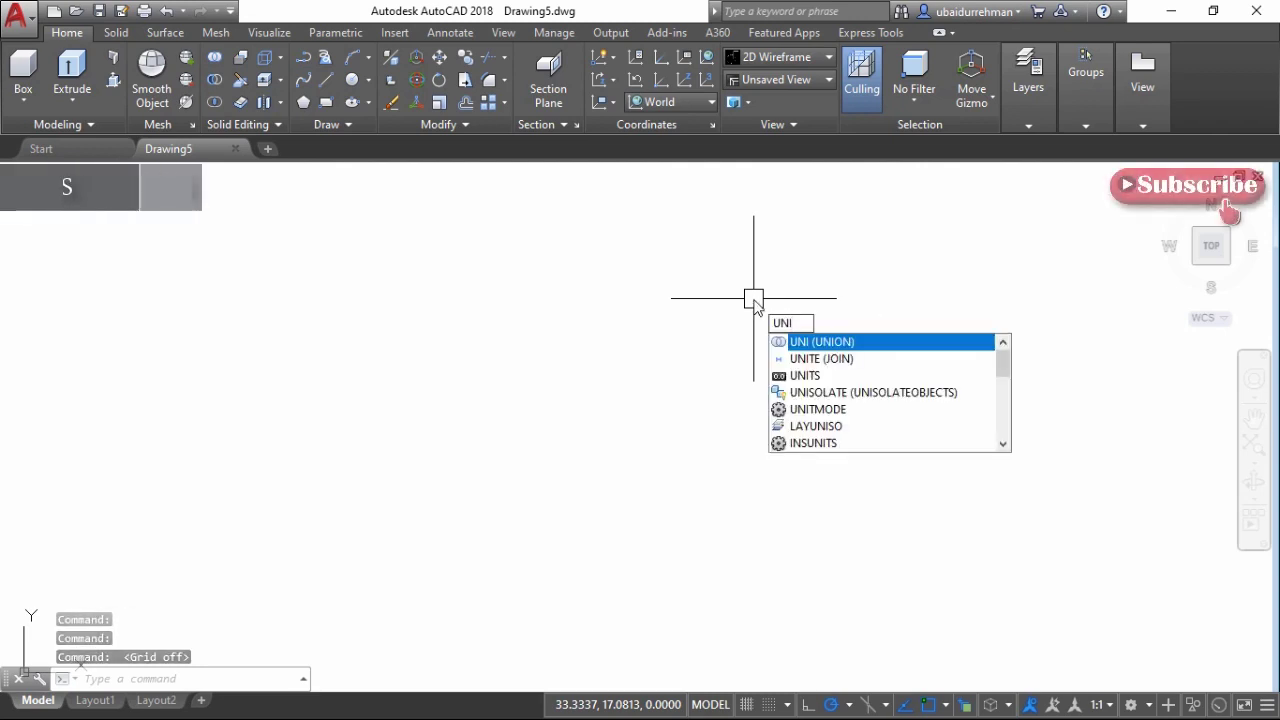
{"action": "type", "text": "ts"}
{"action": "key", "text": "Return"}
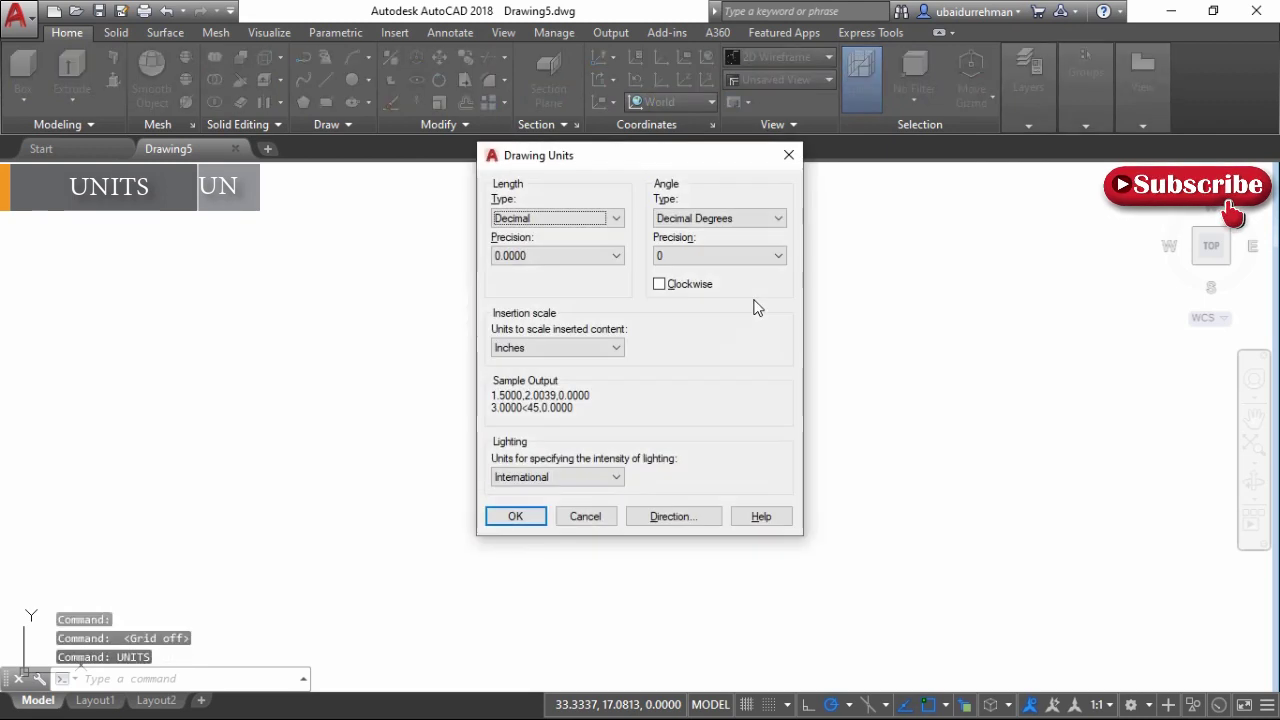
{"action": "left_click", "coordinate": [671, 516]}
{"action": "left_click", "coordinate": [637, 434]}
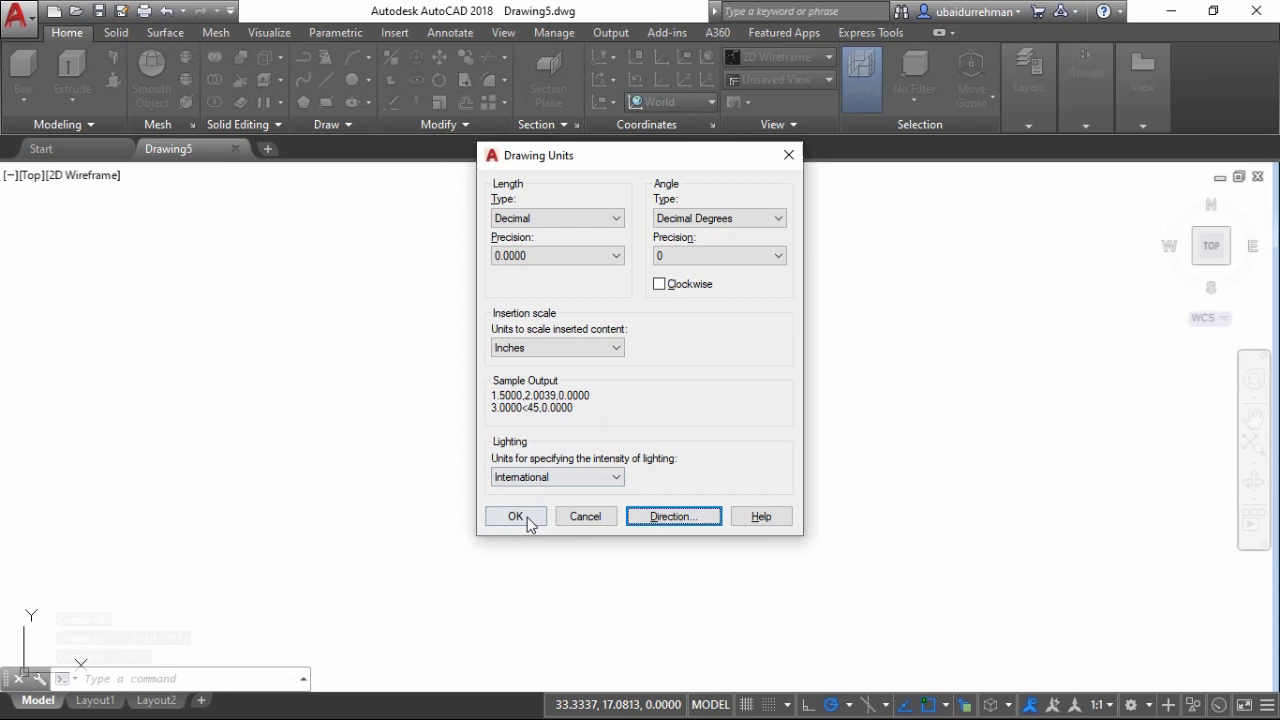
{"action": "left_click", "coordinate": [515, 516]}
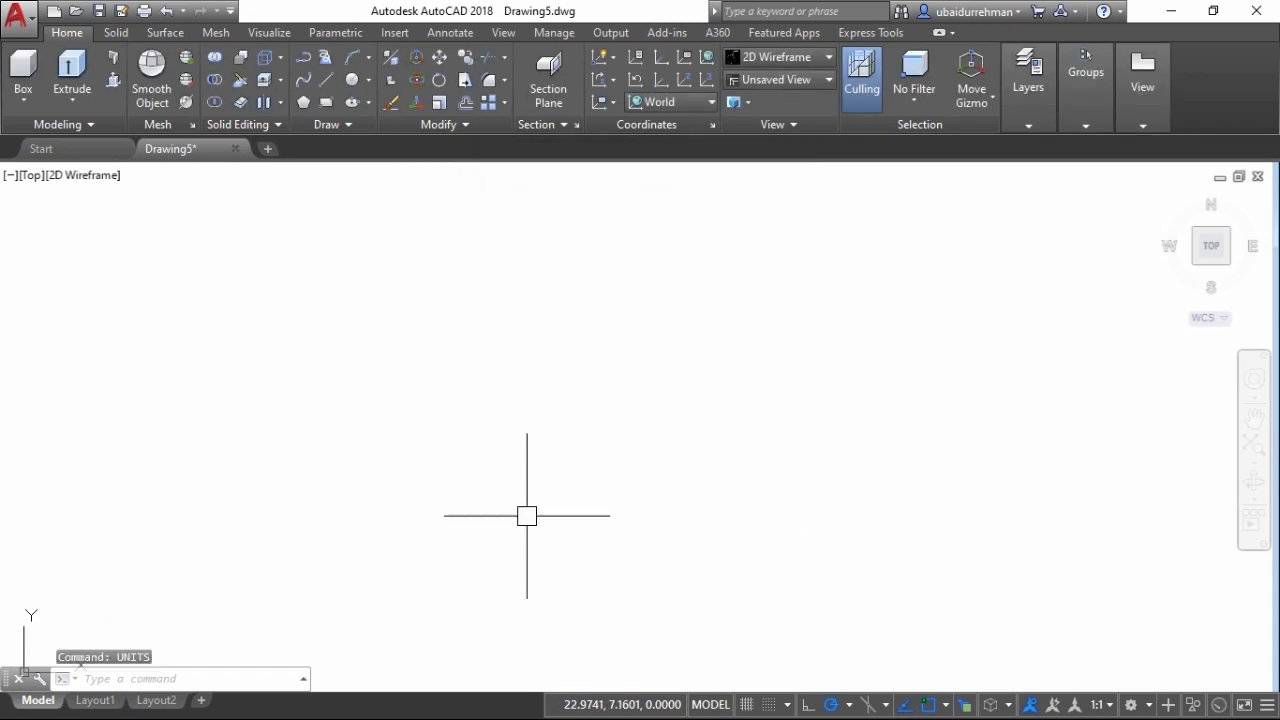
Step: Apply the 'Three: Left' viewport layout, with the large viewport on the left
{"action": "type", "text": "view"}
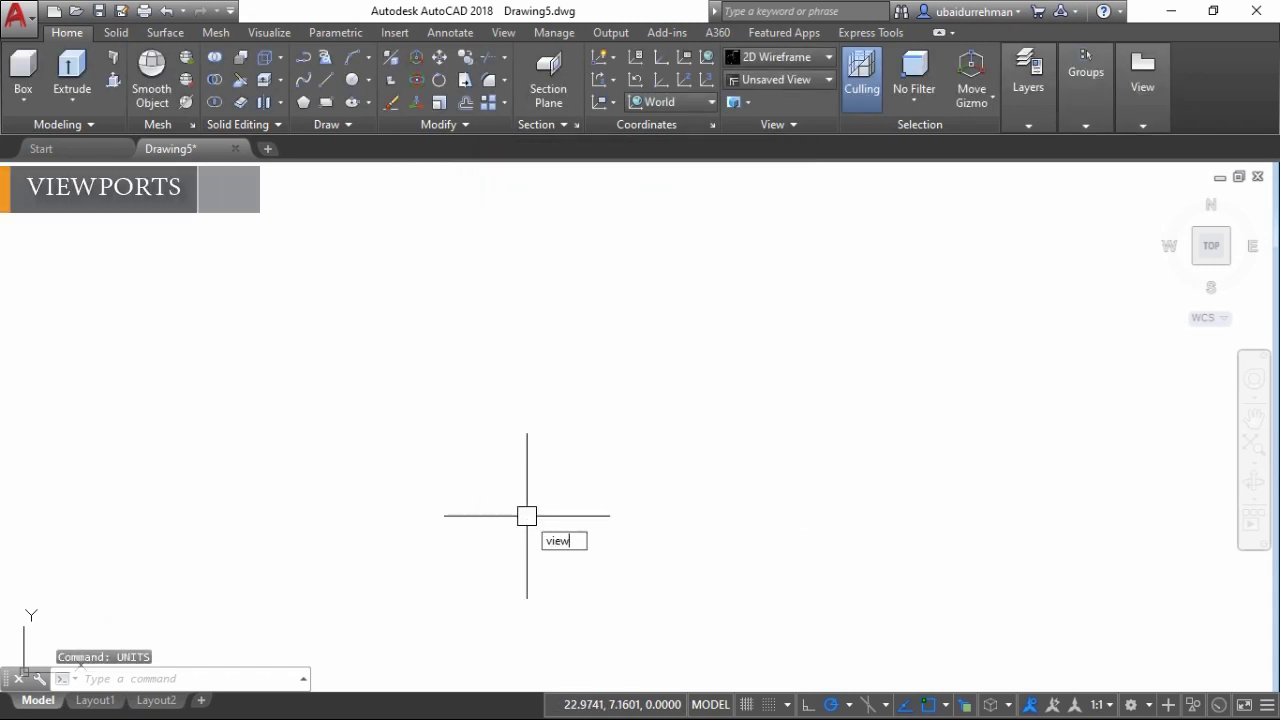
{"action": "type", "text": "port"}
{"action": "key", "text": "Return"}
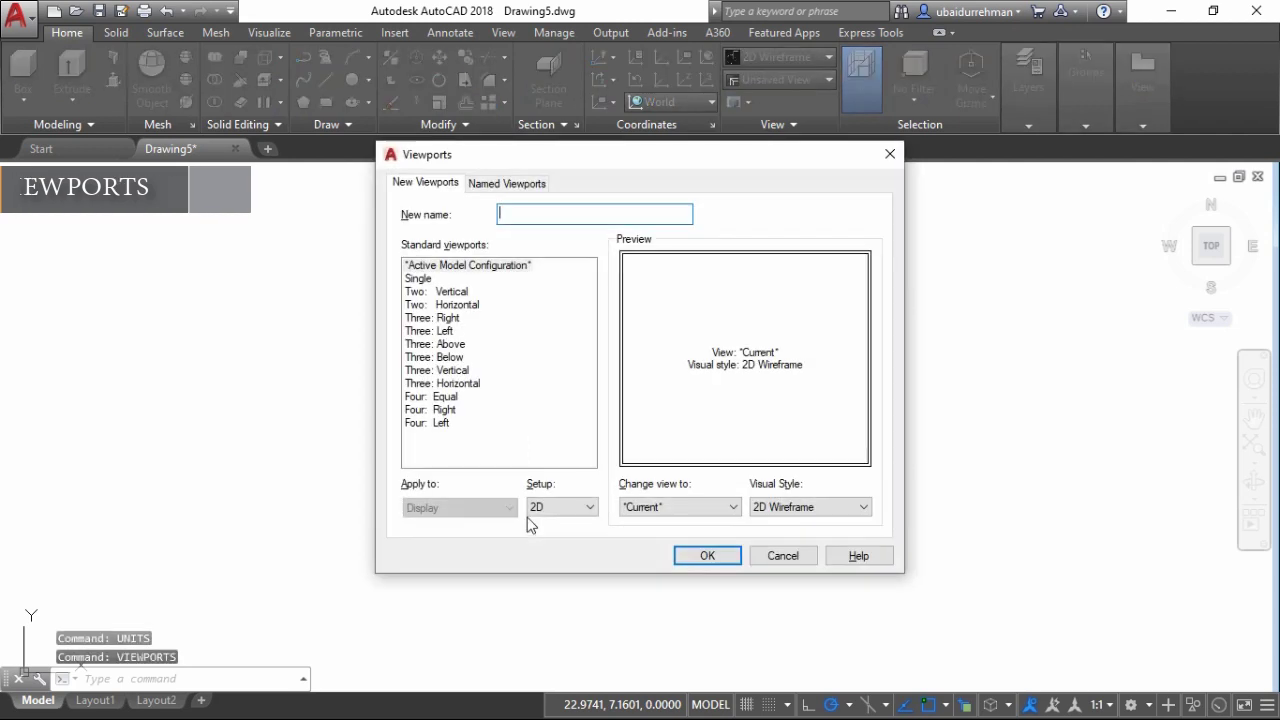
{"action": "mouse_move", "coordinate": [451, 292]}
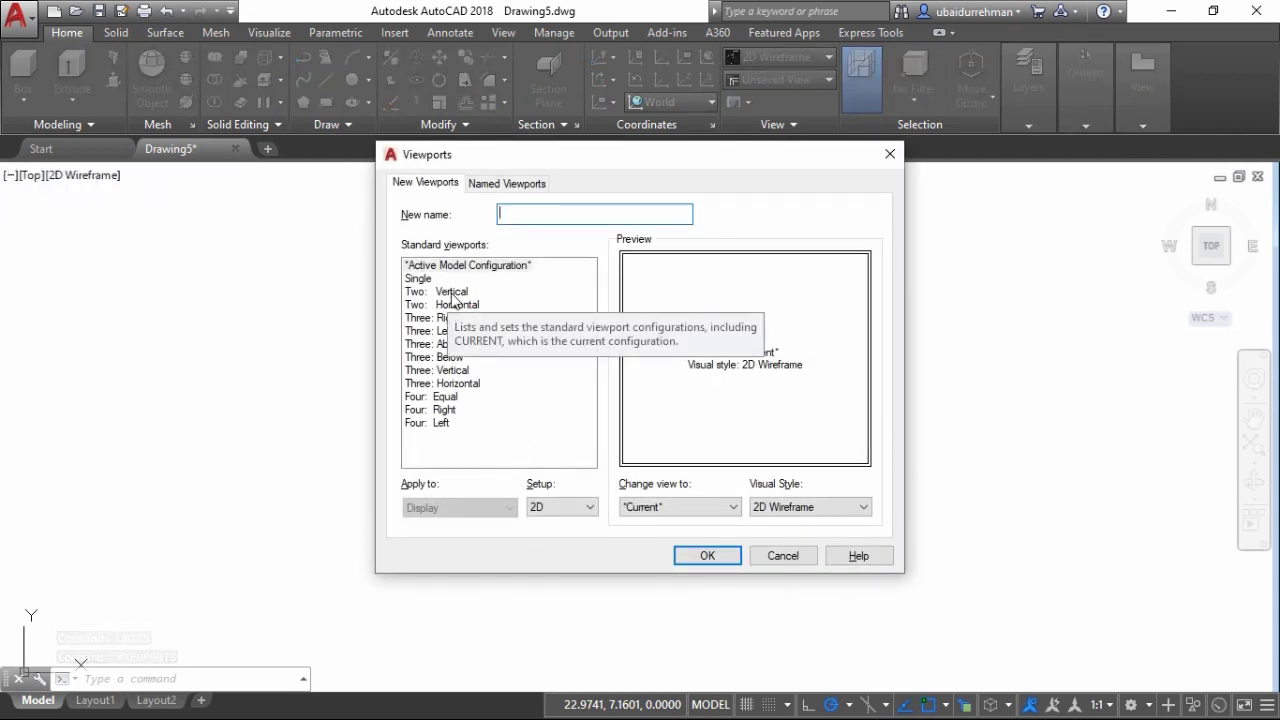
{"action": "left_click", "coordinate": [446, 318]}
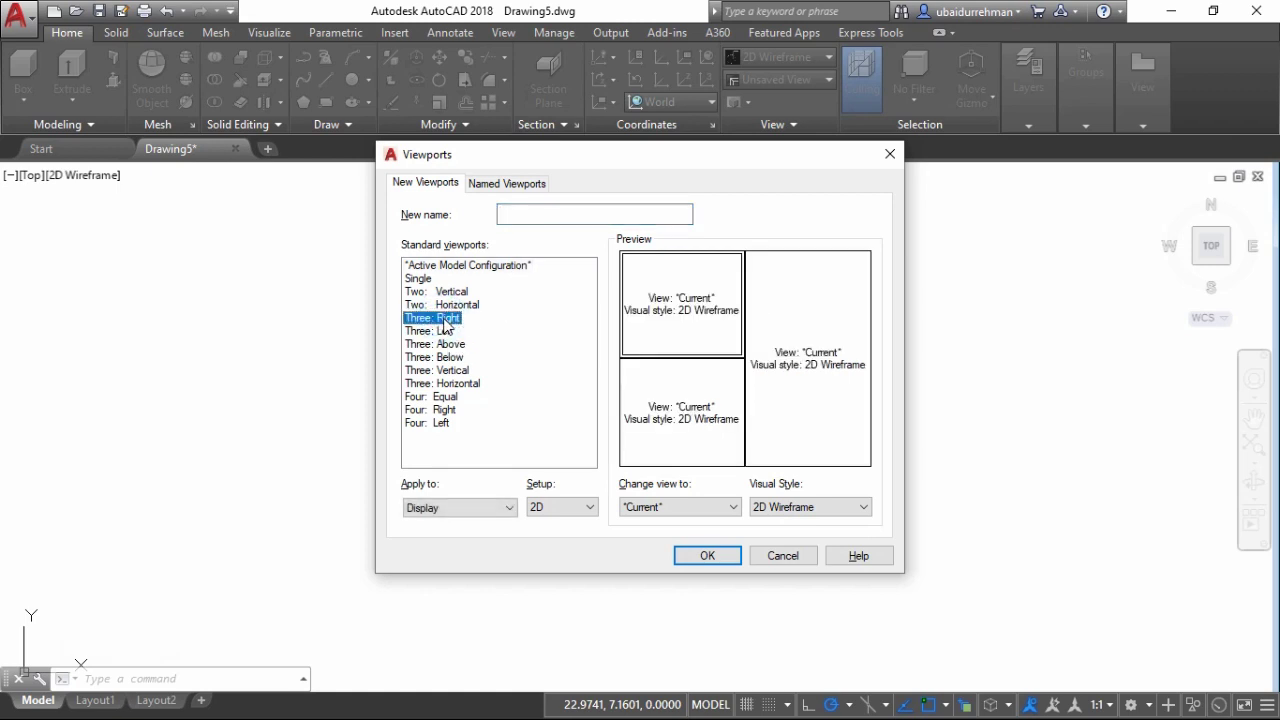
{"action": "left_click", "coordinate": [447, 331]}
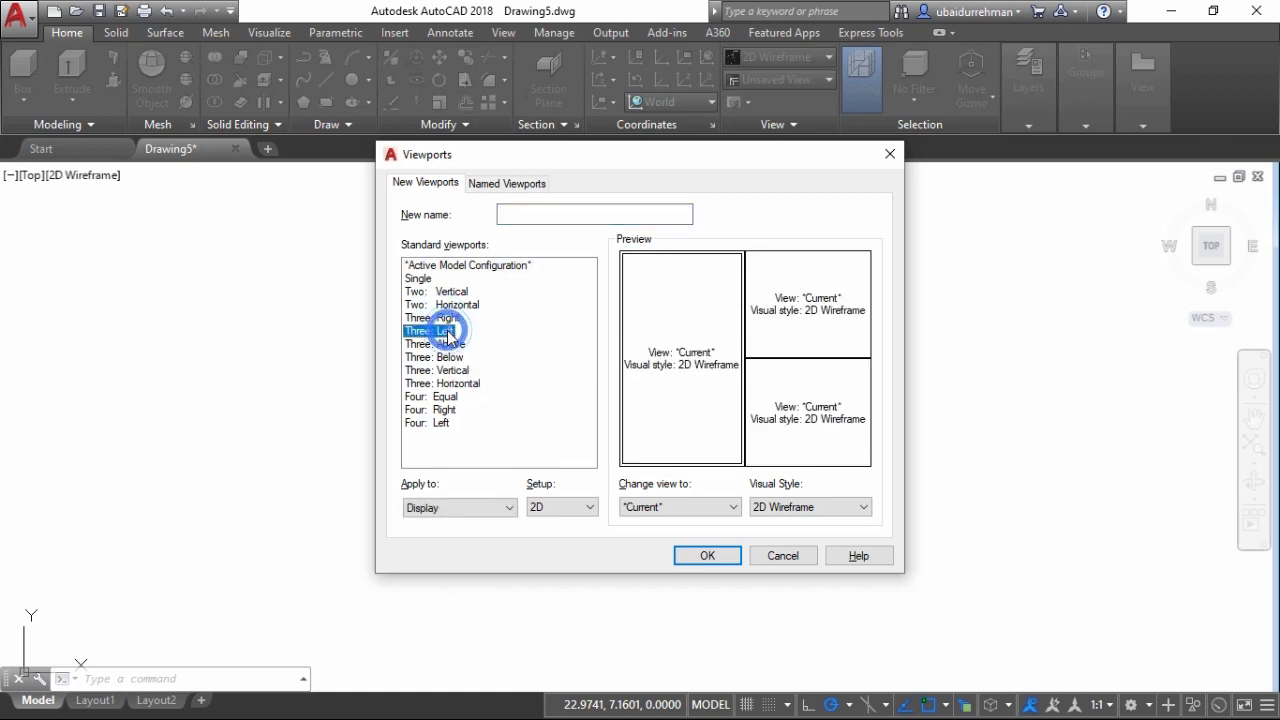
{"action": "left_click", "coordinate": [717, 559]}
Step: Set the upper right viewport to the Top preset view
{"action": "left_click", "coordinate": [711, 302]}
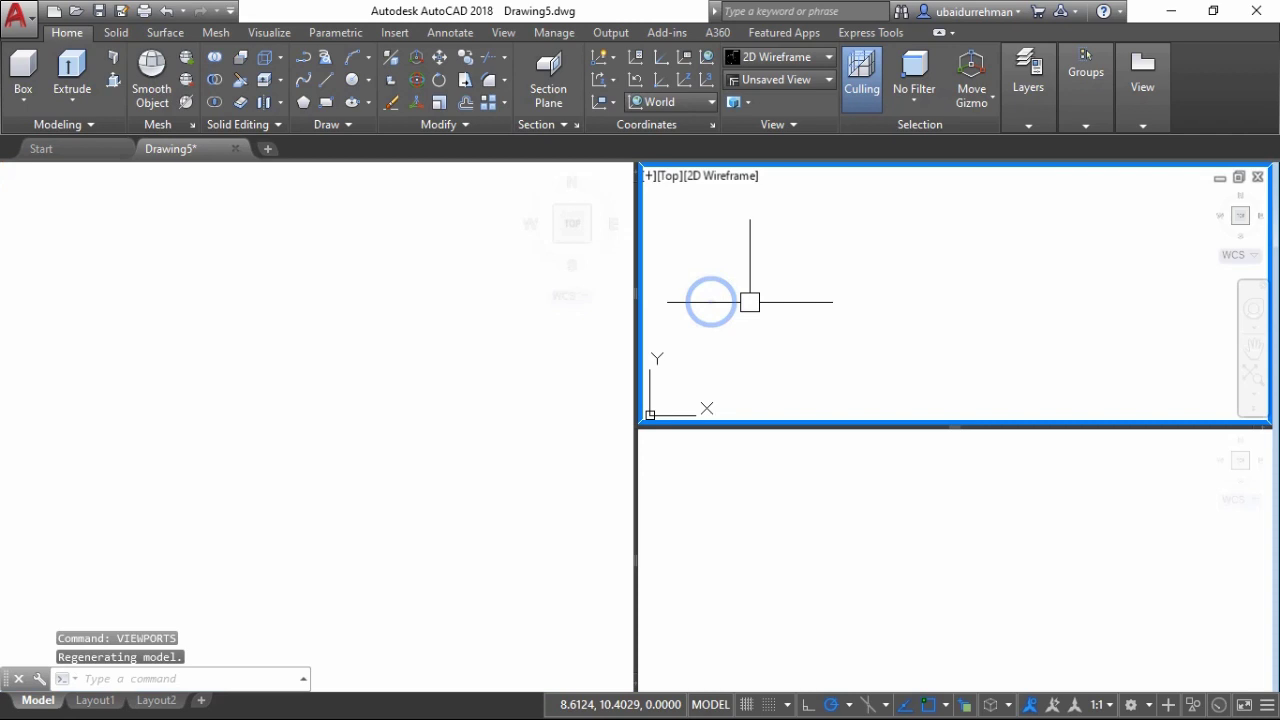
{"action": "left_click", "coordinate": [392, 372]}
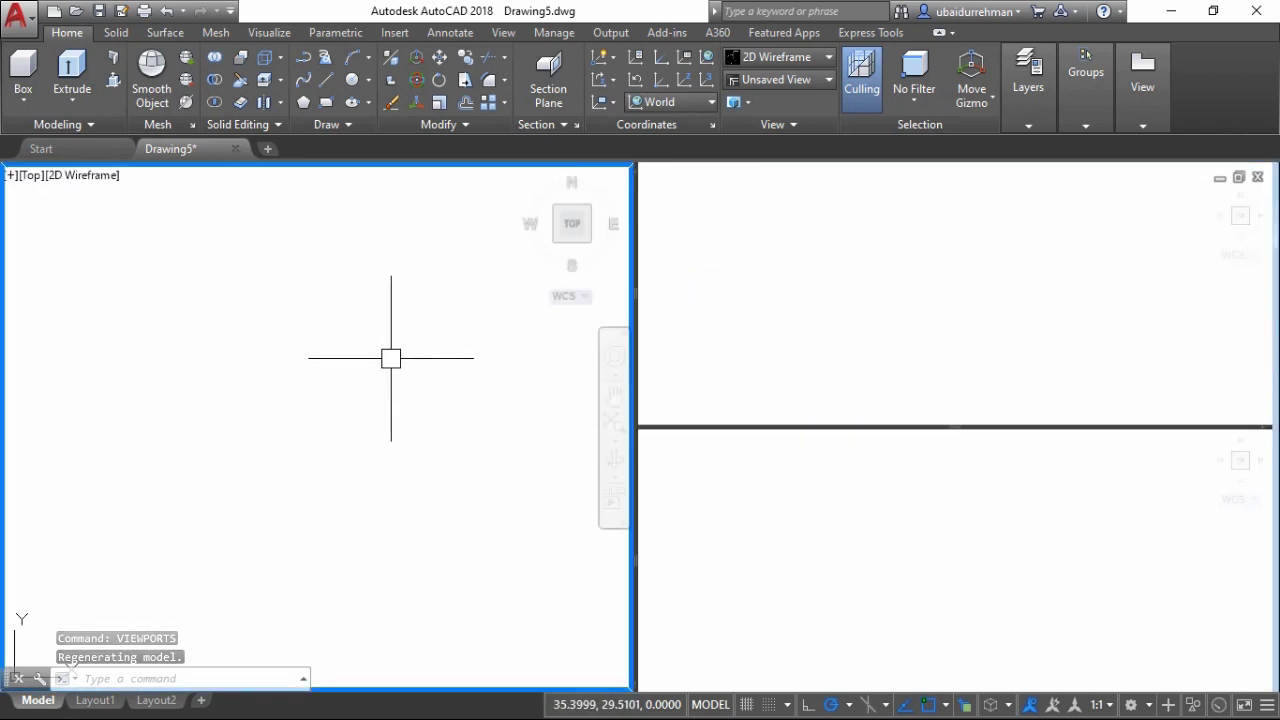
{"action": "left_click", "coordinate": [1008, 307]}
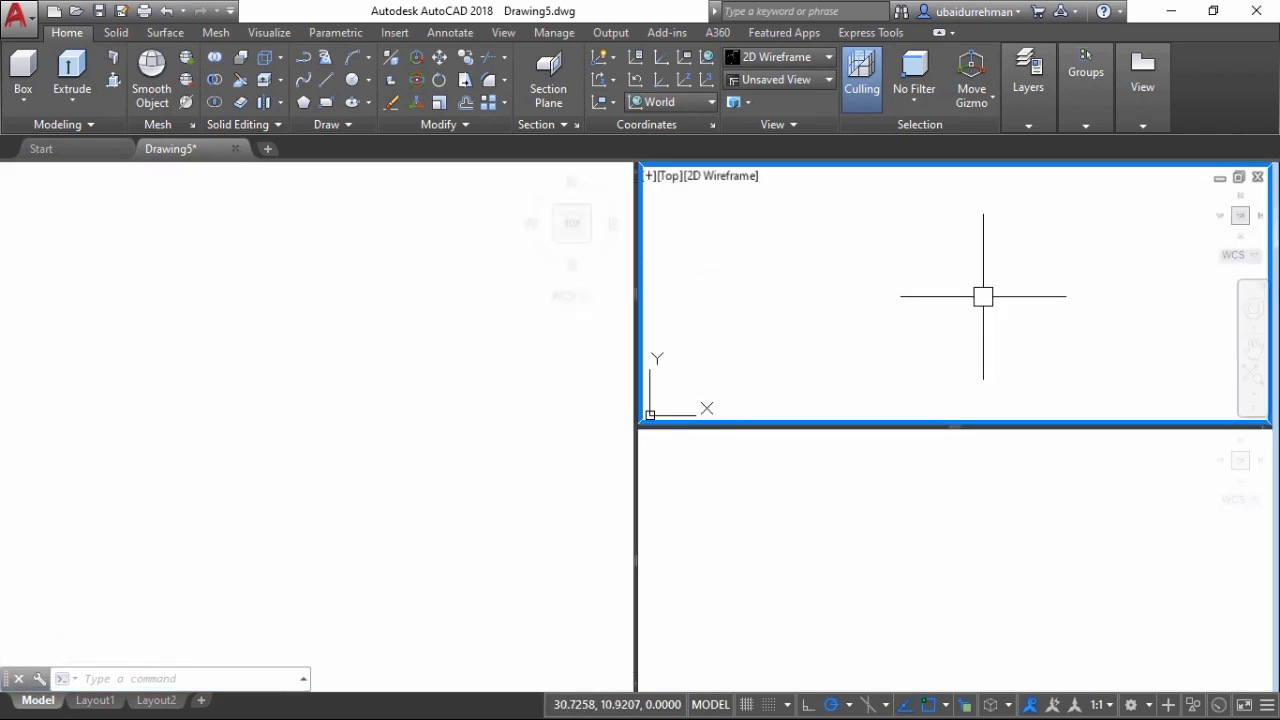
{"action": "type", "text": "v"}
{"action": "key", "text": "Return"}
{"action": "left_click", "coordinate": [455, 298]}
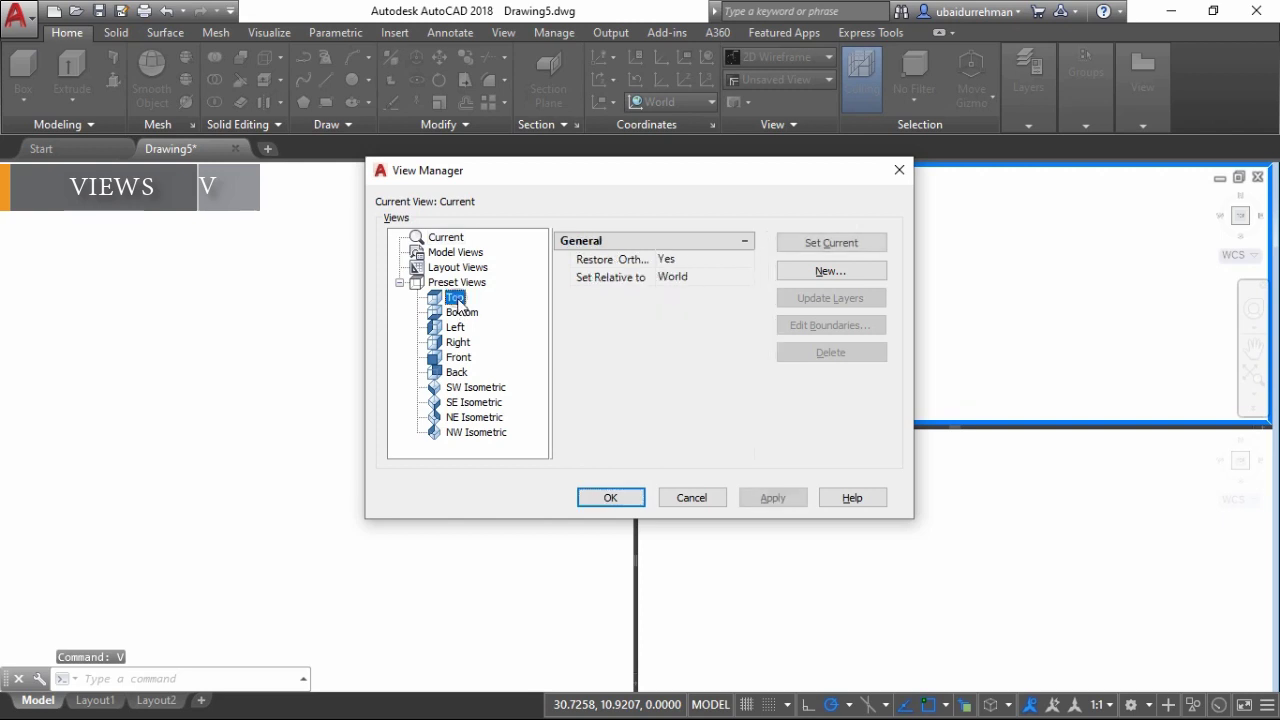
{"action": "left_click", "coordinate": [777, 500]}
{"action": "left_click", "coordinate": [609, 497]}
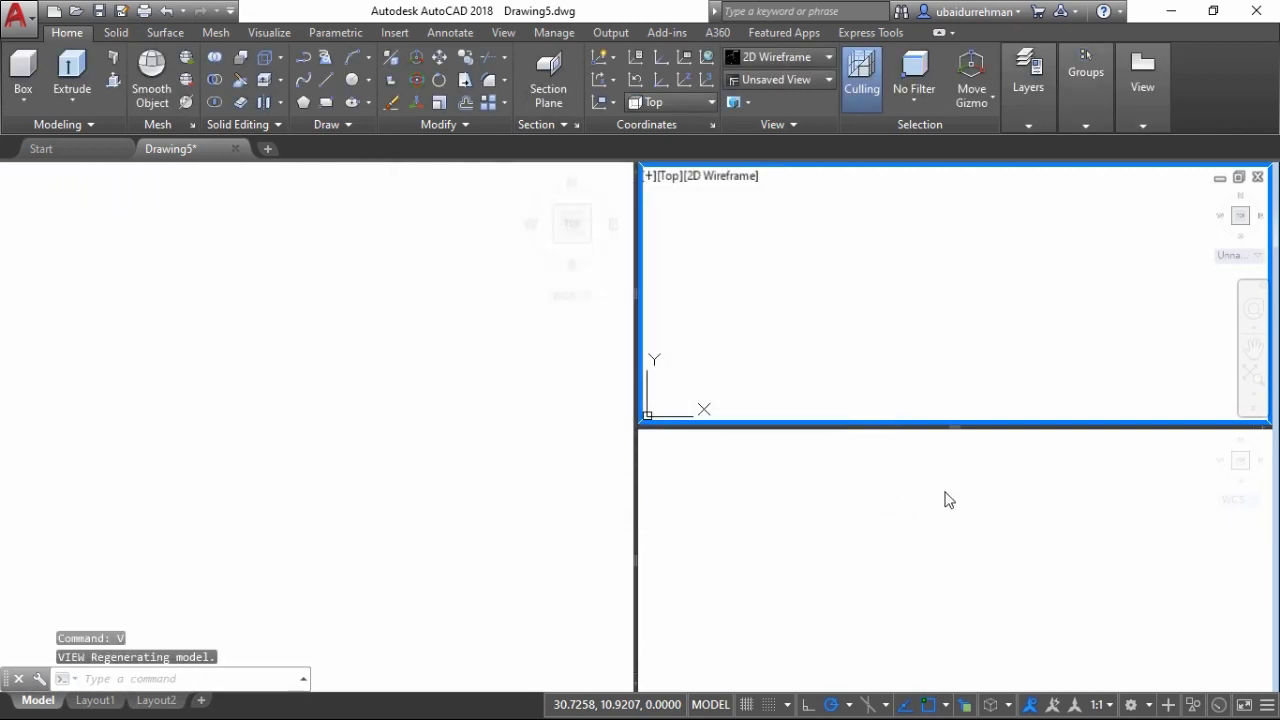
{"action": "type", "text": "v"}
Step: Set the lower right viewport to the Front preset view
{"action": "key", "text": "Return"}
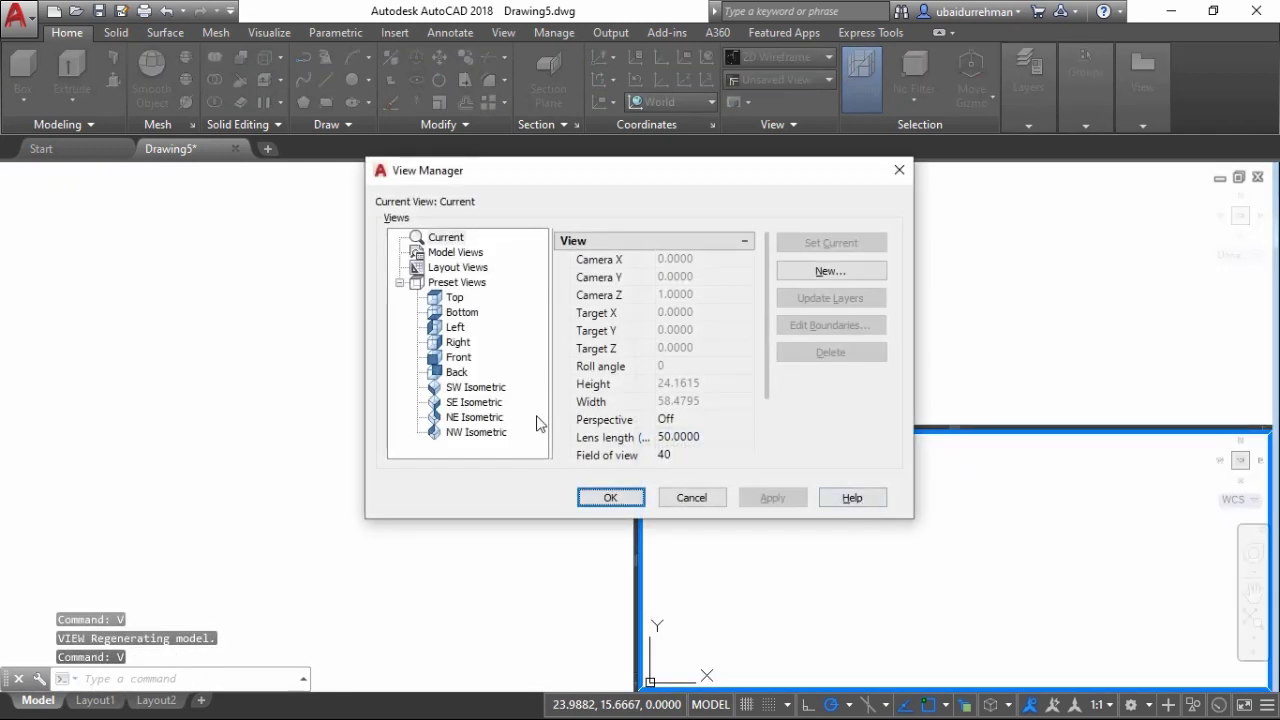
{"action": "left_click", "coordinate": [462, 358]}
{"action": "left_click", "coordinate": [773, 498]}
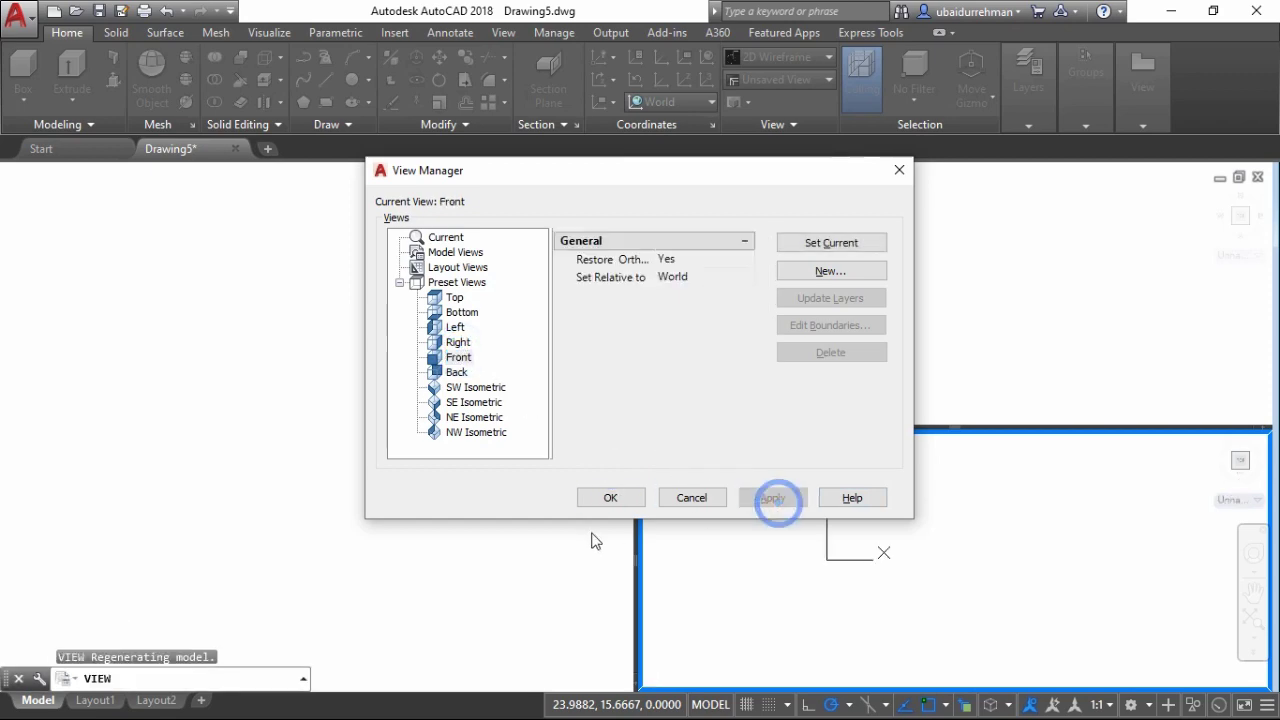
{"action": "left_click", "coordinate": [603, 497]}
Step: Set the large left viewport to the SE Isometric preset view
{"action": "left_click", "coordinate": [528, 454]}
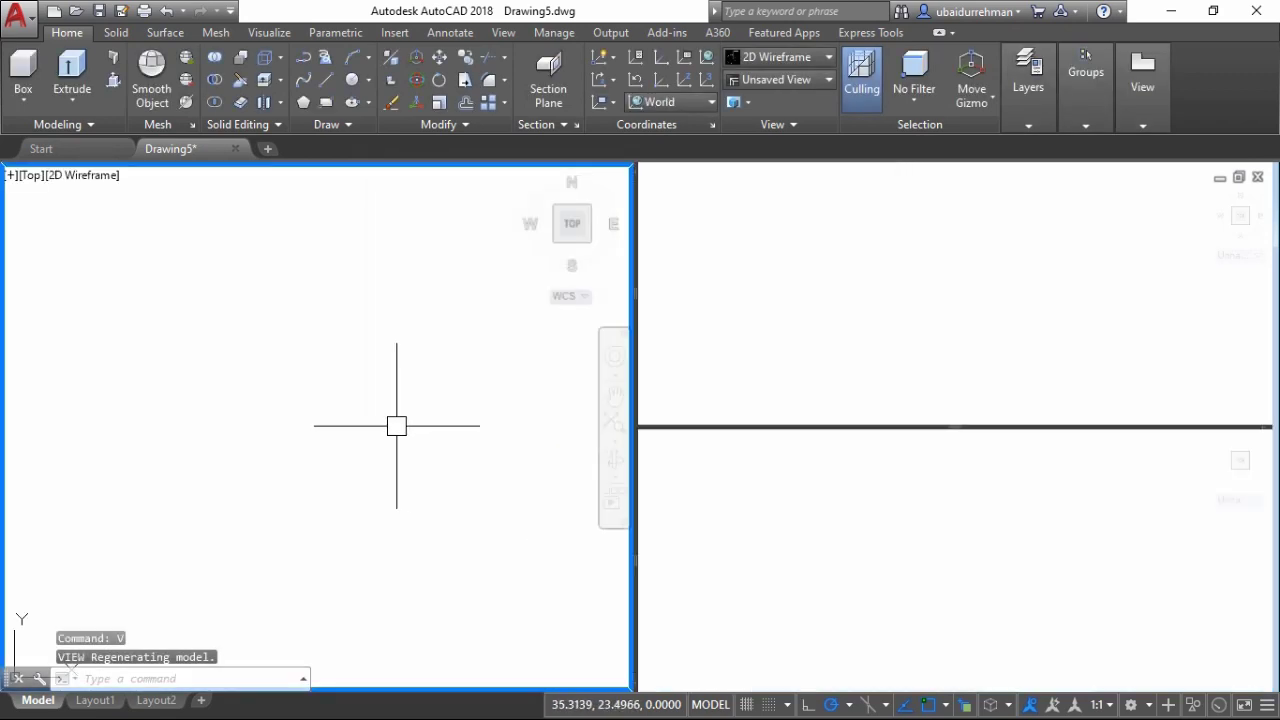
{"action": "type", "text": "v"}
{"action": "key", "text": "Return"}
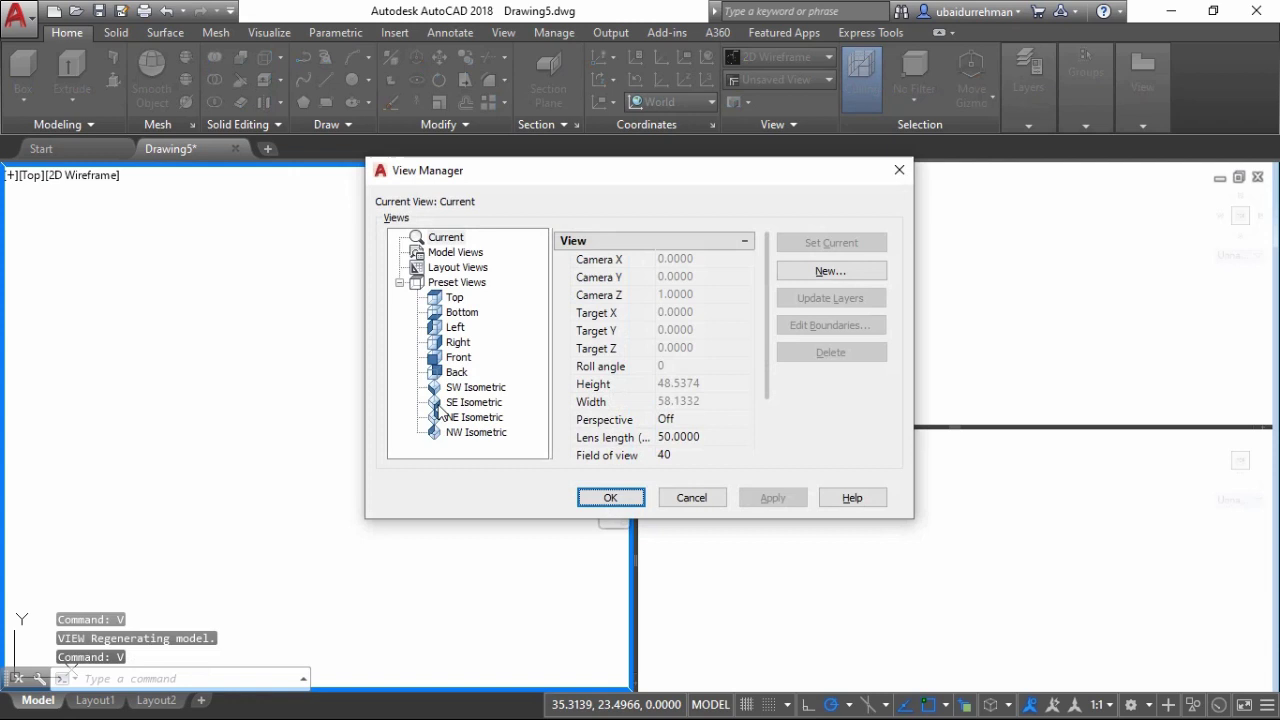
{"action": "left_click", "coordinate": [453, 403]}
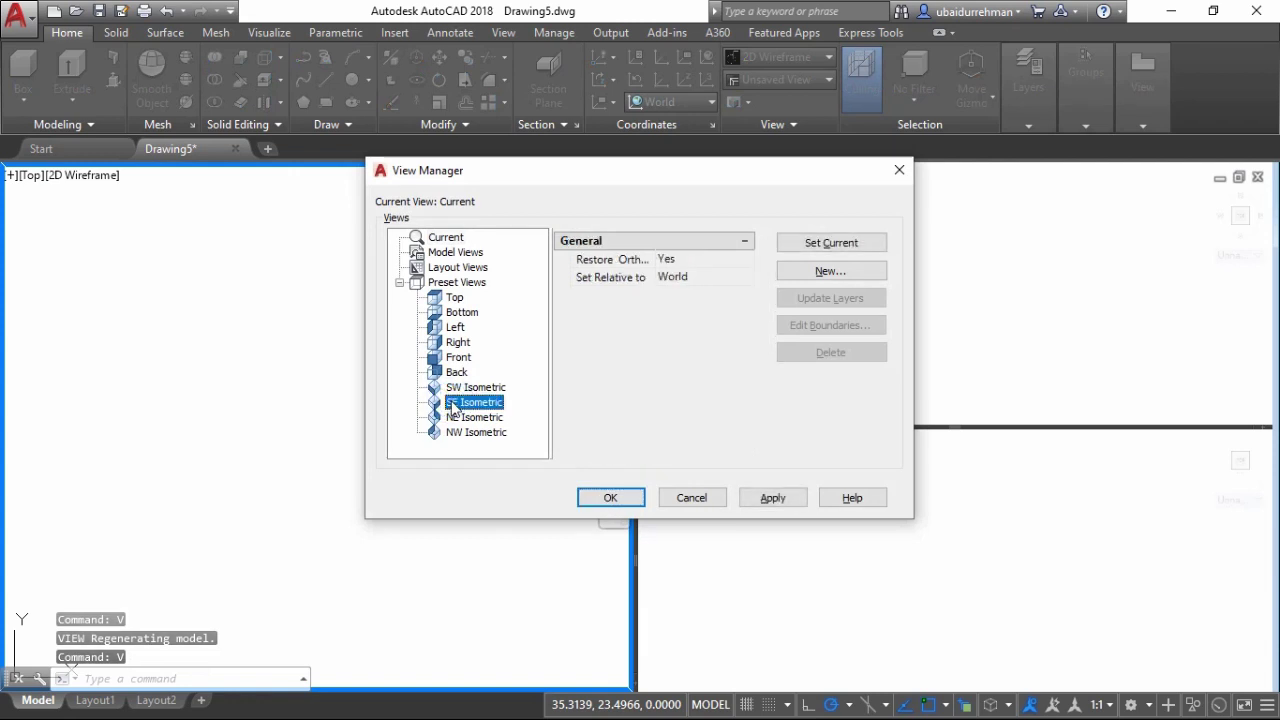
{"action": "left_click", "coordinate": [790, 497]}
{"action": "left_click", "coordinate": [578, 500]}
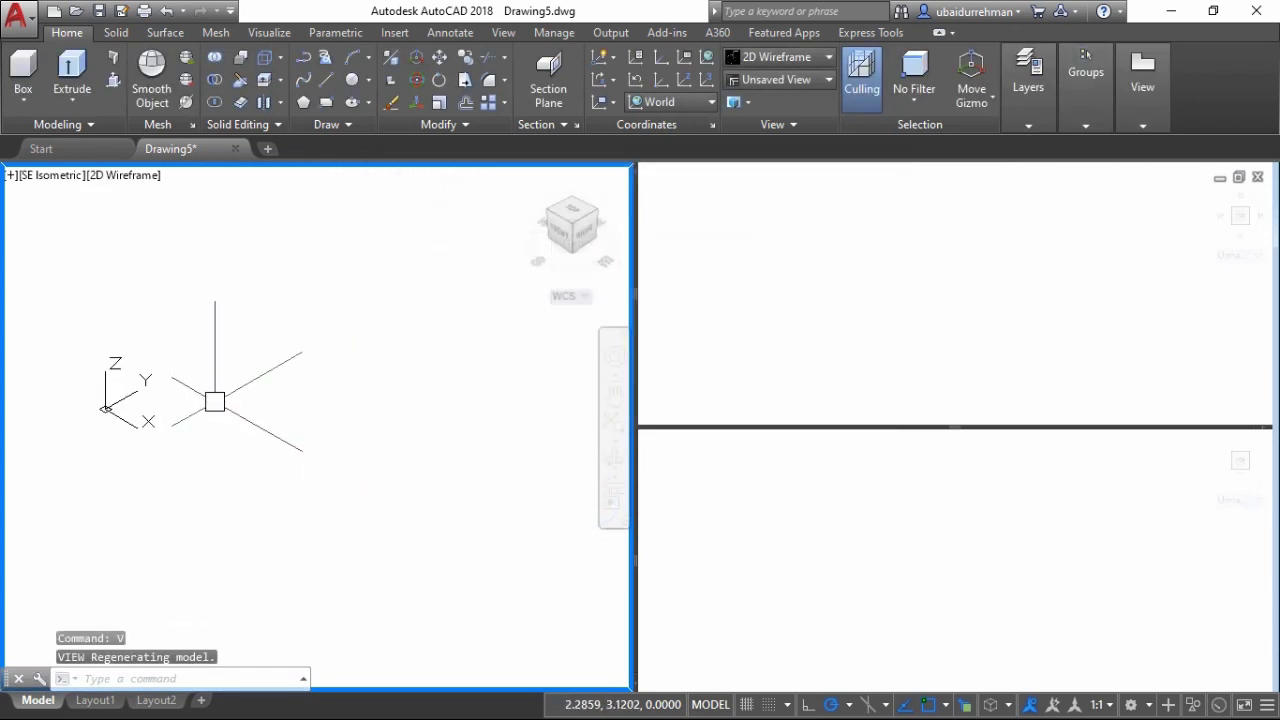
Step: Draw a 2 by 2 square rectangle with its first corner at the origin
{"action": "type", "text": "R"}
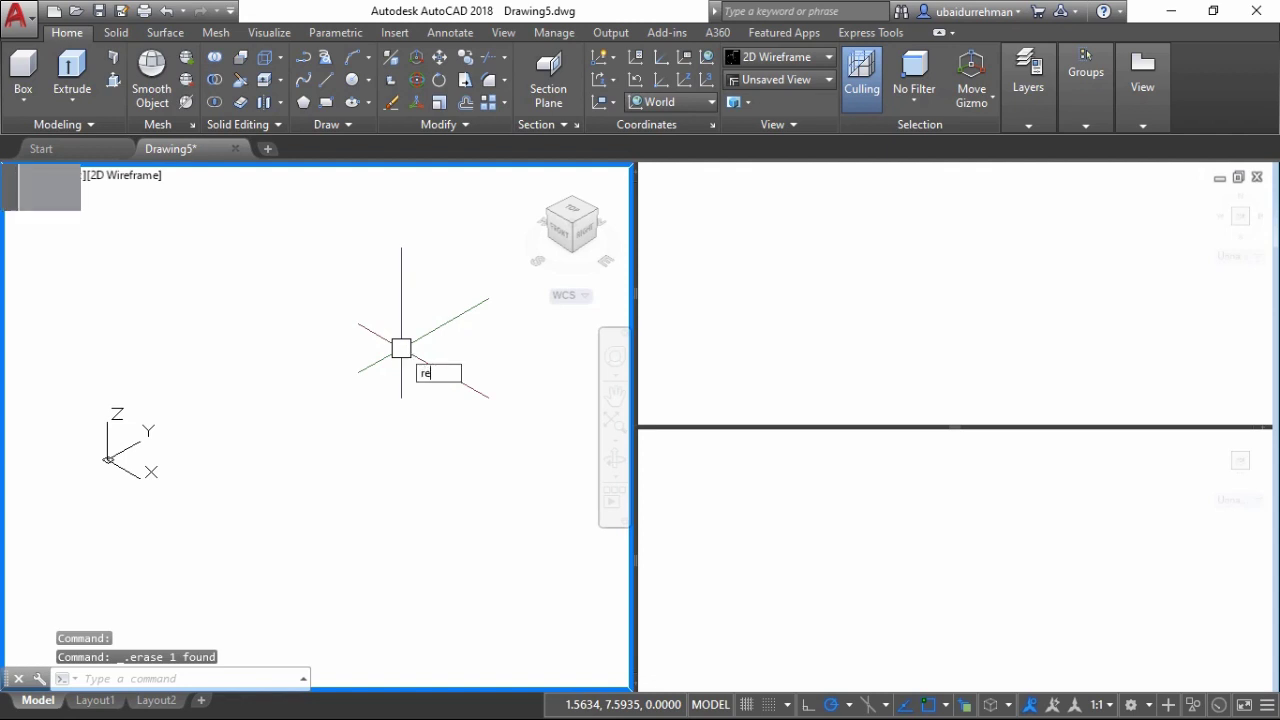
{"action": "type", "text": "EC"}
{"action": "key", "text": "Return"}
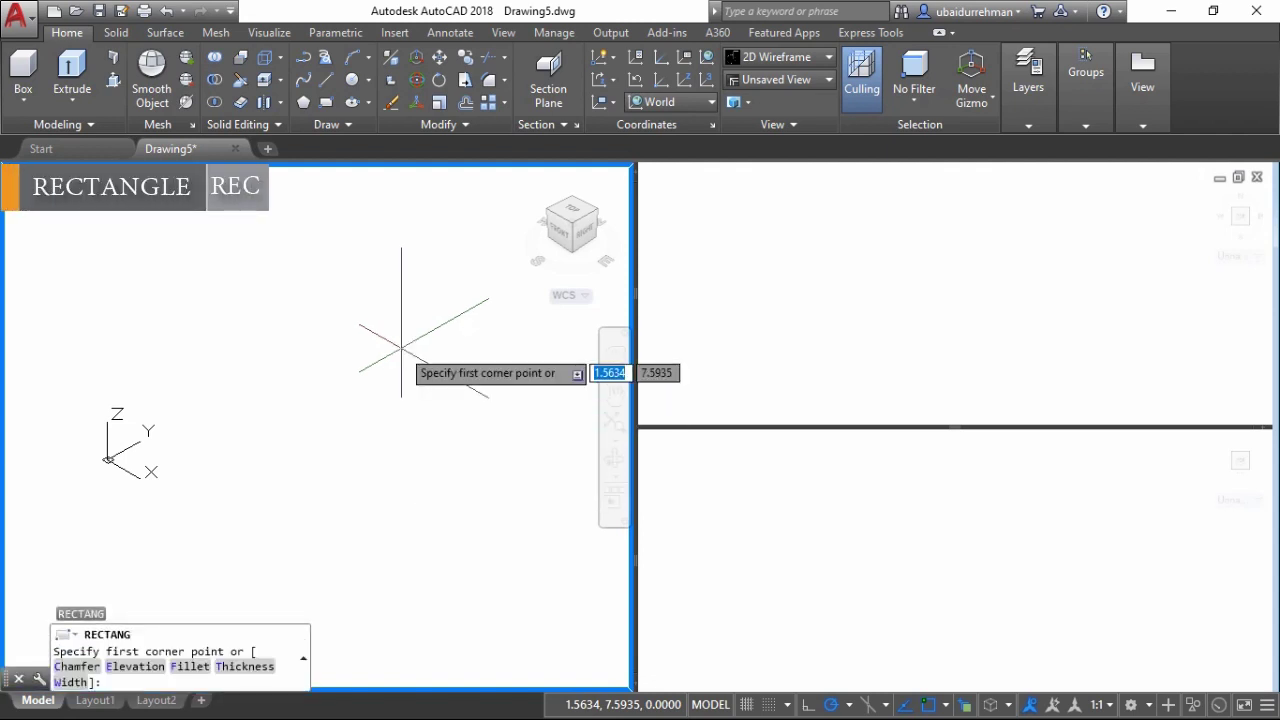
{"action": "type", "text": "0"}
{"action": "key", "text": "Tab"}
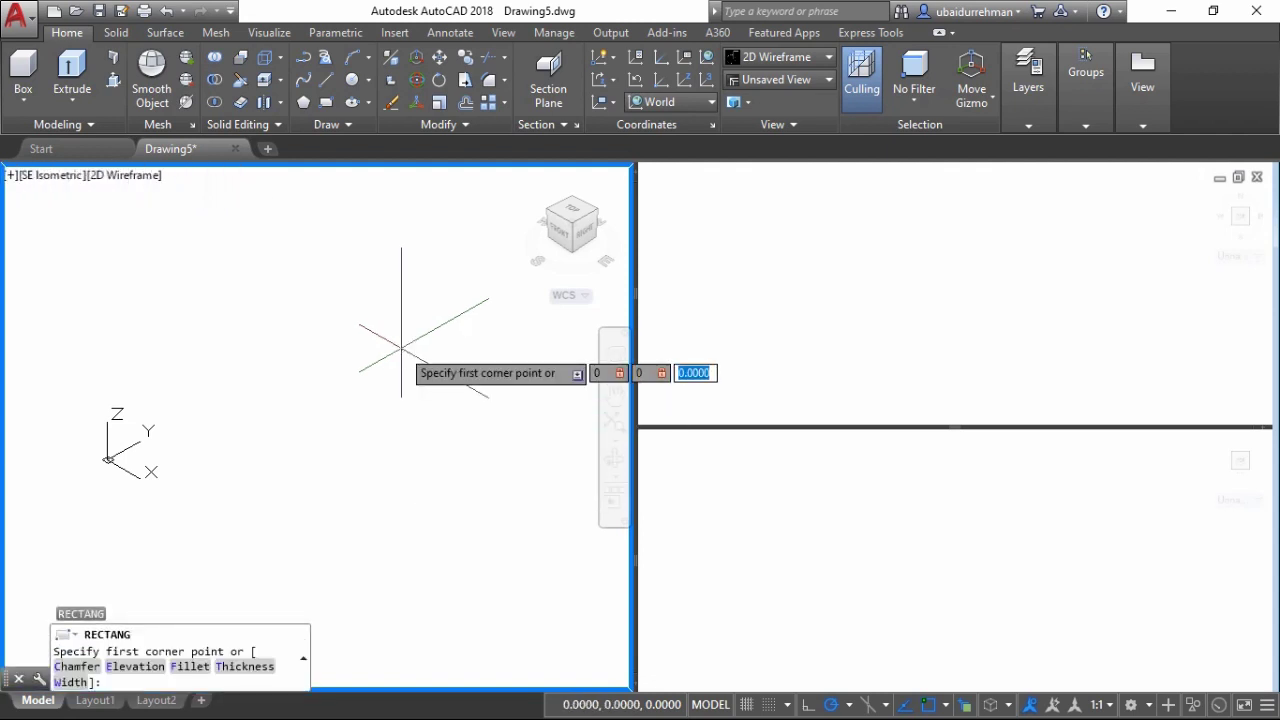
{"action": "type", "text": "0"}
{"action": "key", "text": "Return"}
{"action": "type", "text": "d"}
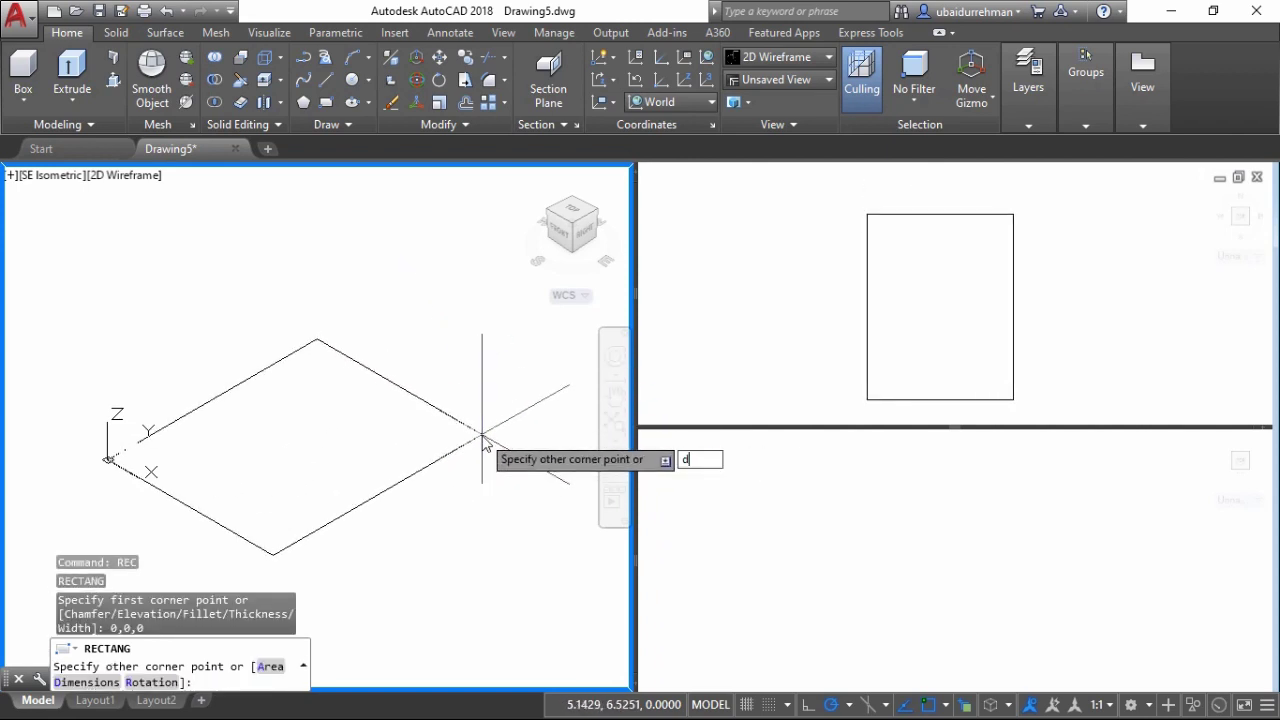
{"action": "key", "text": "Return"}
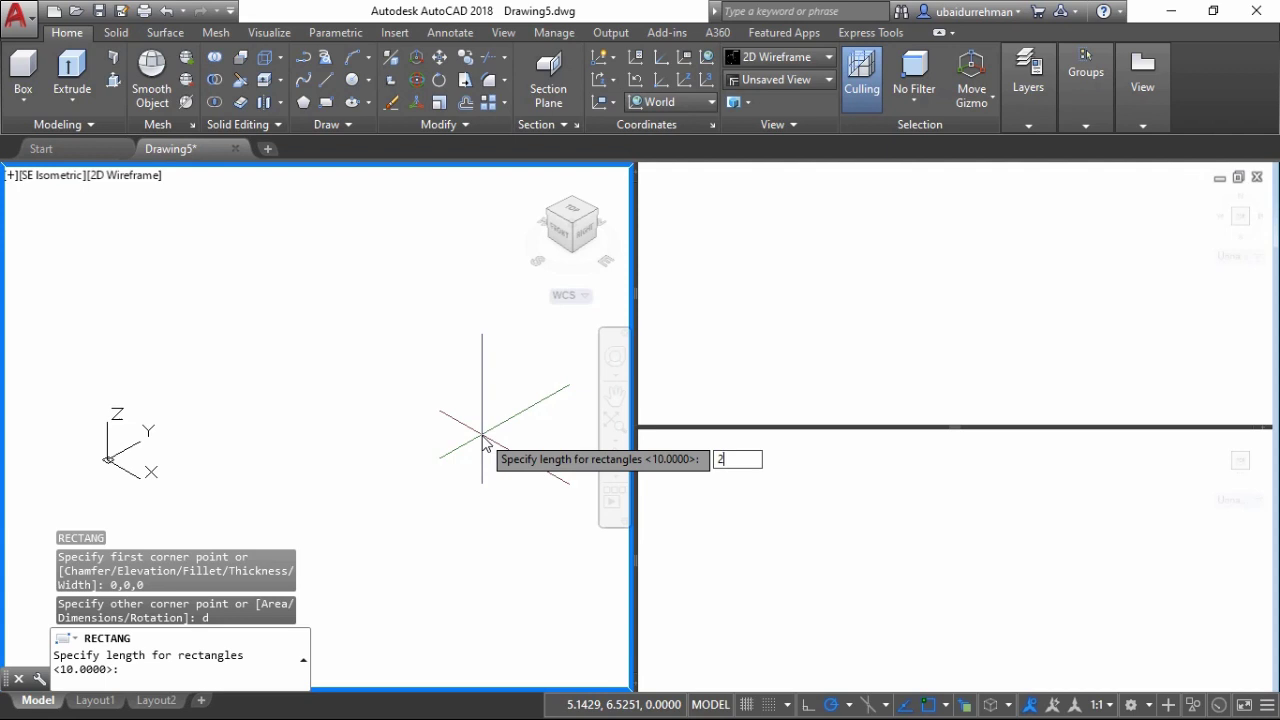
{"action": "key", "text": "Return"}
{"action": "key", "text": "Return"}
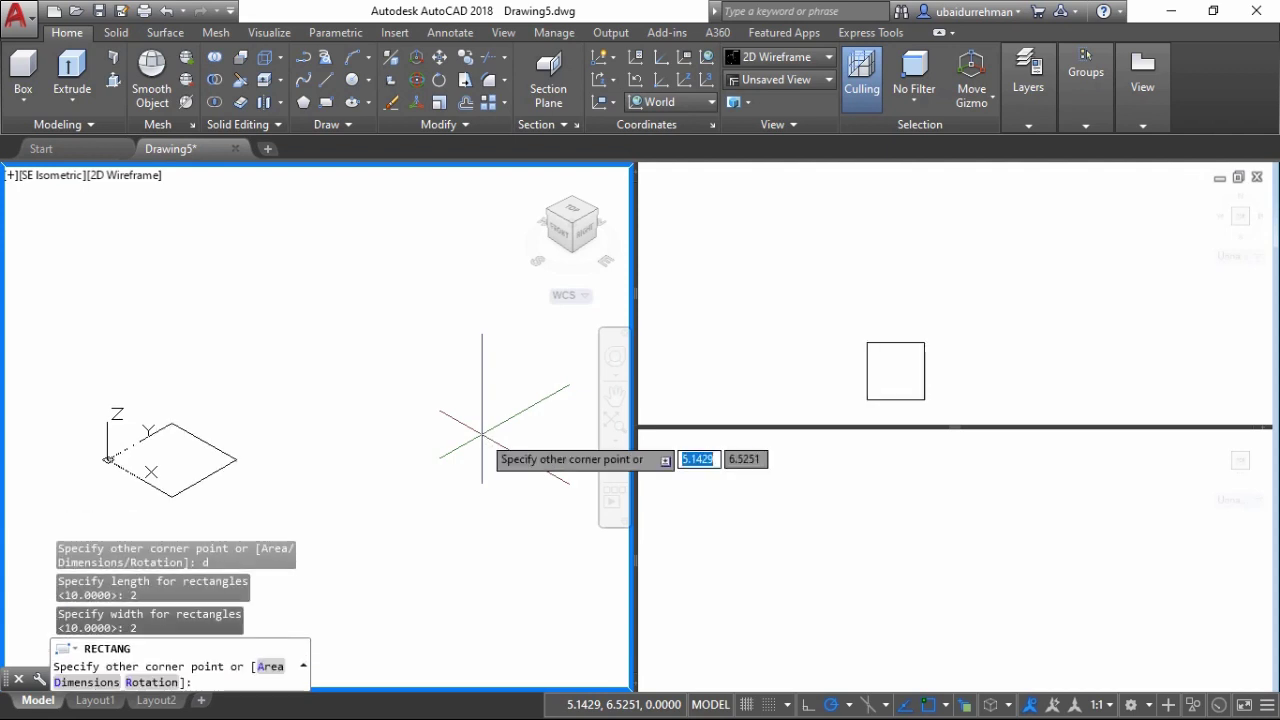
{"action": "left_click", "coordinate": [481, 434]}
Step: Zoom and pan the Top and Front viewports to frame the square, then activate the isometric viewport
{"action": "left_click", "coordinate": [908, 360]}
{"action": "scroll", "coordinate": [888, 366], "scroll_direction": "up", "scroll_amount": 2}
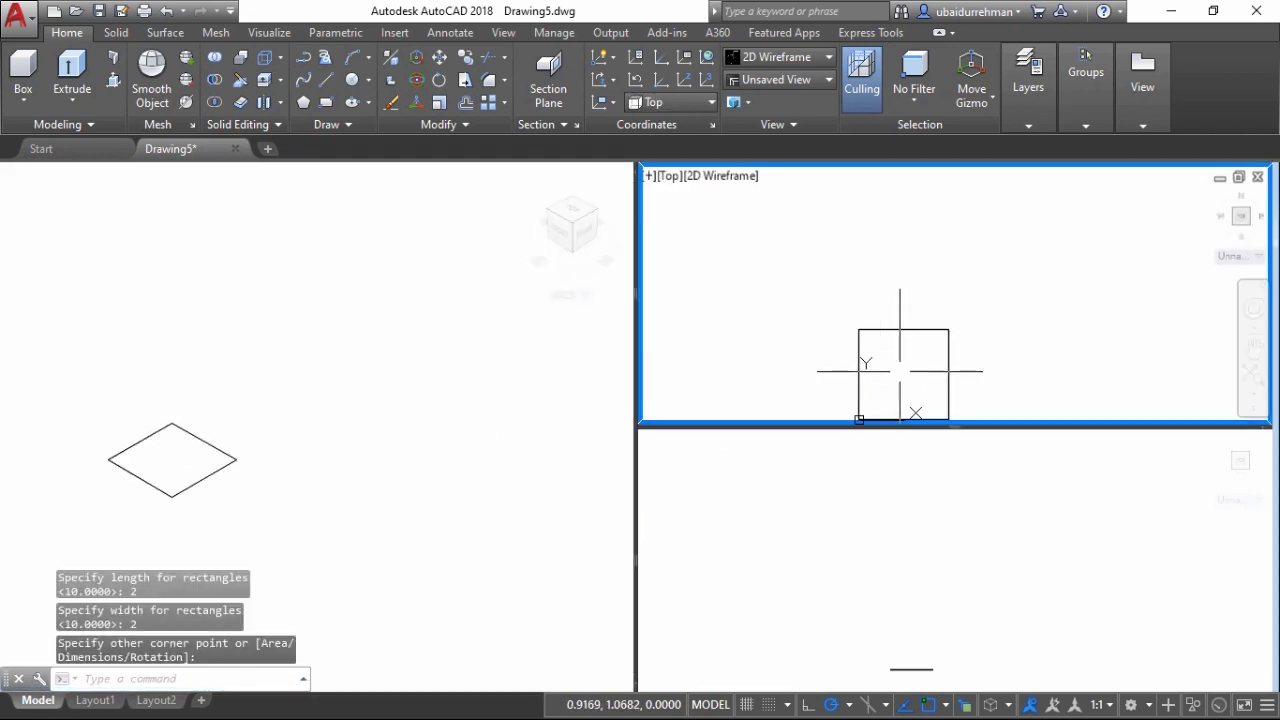
{"action": "scroll", "coordinate": [903, 366], "scroll_direction": "up", "scroll_amount": 2}
{"action": "middle_click_drag", "start_coordinate": [960, 277], "coordinate": [947, 320]}
{"action": "scroll", "coordinate": [934, 309], "scroll_direction": "up", "scroll_amount": 2}
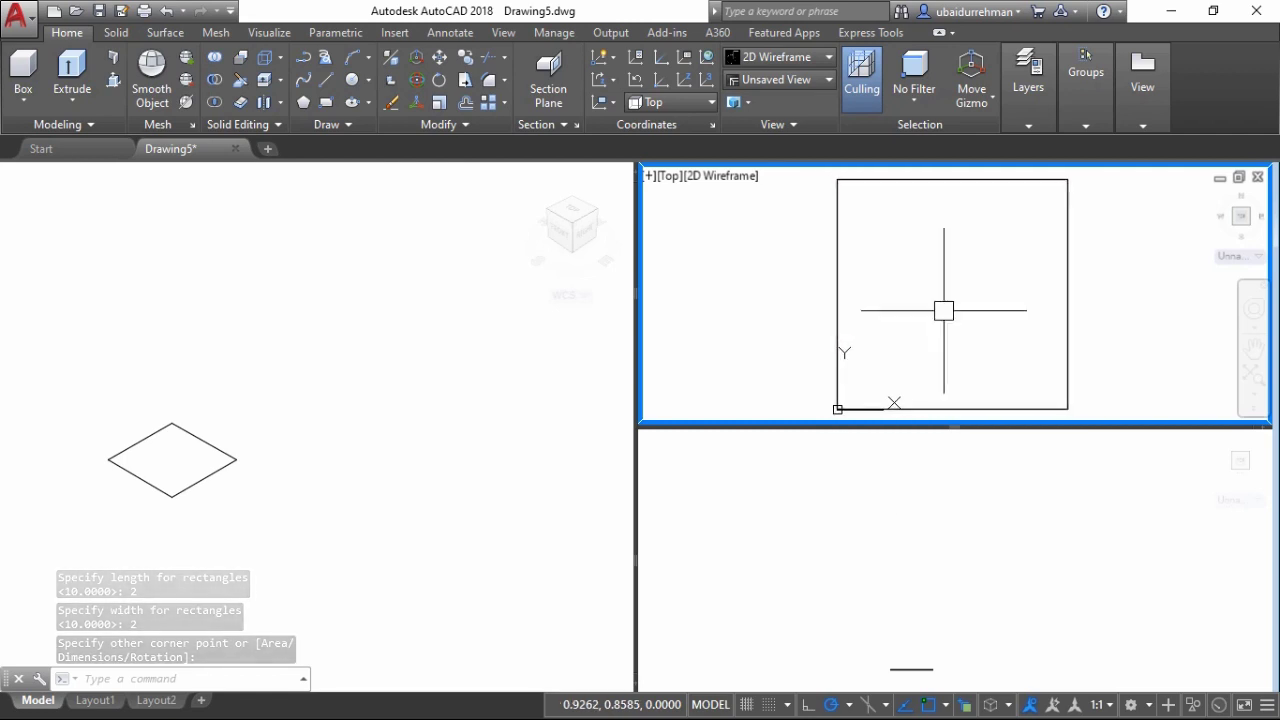
{"action": "left_click", "coordinate": [894, 560]}
{"action": "scroll", "coordinate": [943, 583], "scroll_direction": "up", "scroll_amount": 1}
{"action": "scroll", "coordinate": [943, 583], "scroll_direction": "up", "scroll_amount": 1}
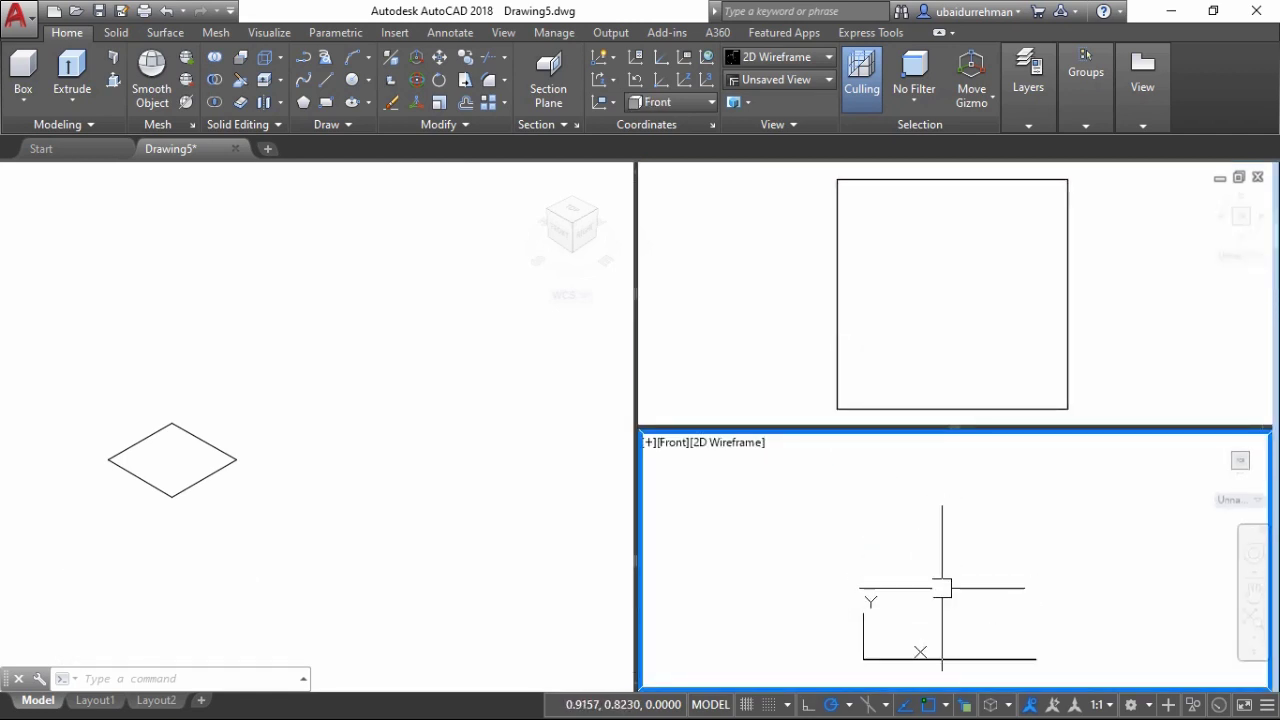
{"action": "scroll", "coordinate": [943, 583], "scroll_direction": "up", "scroll_amount": 2}
{"action": "mouse_move", "coordinate": [943, 583]}
{"action": "middle_mouse_down"}
{"action": "mouse_move", "coordinate": [953, 535]}
{"action": "mouse_move", "coordinate": [924, 566]}
{"action": "middle_mouse_up"}
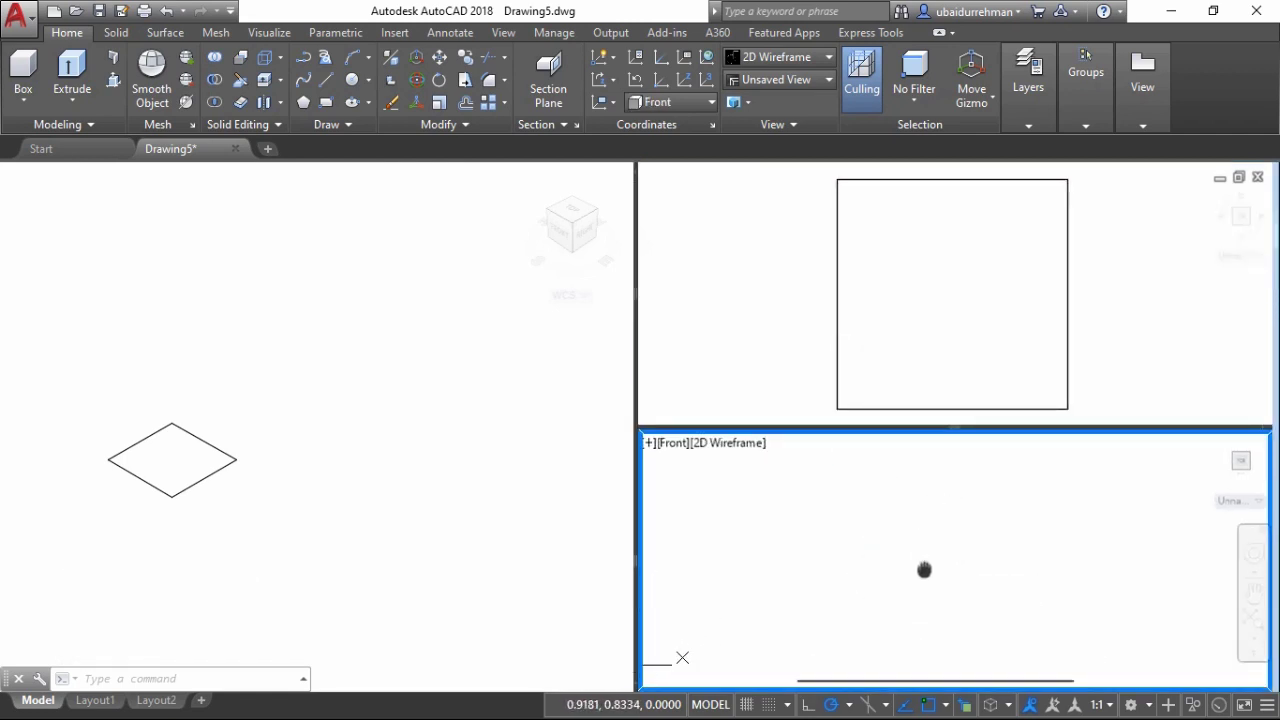
{"action": "left_click", "coordinate": [280, 477]}
{"action": "scroll", "coordinate": [243, 457], "scroll_direction": "up", "scroll_amount": 2}
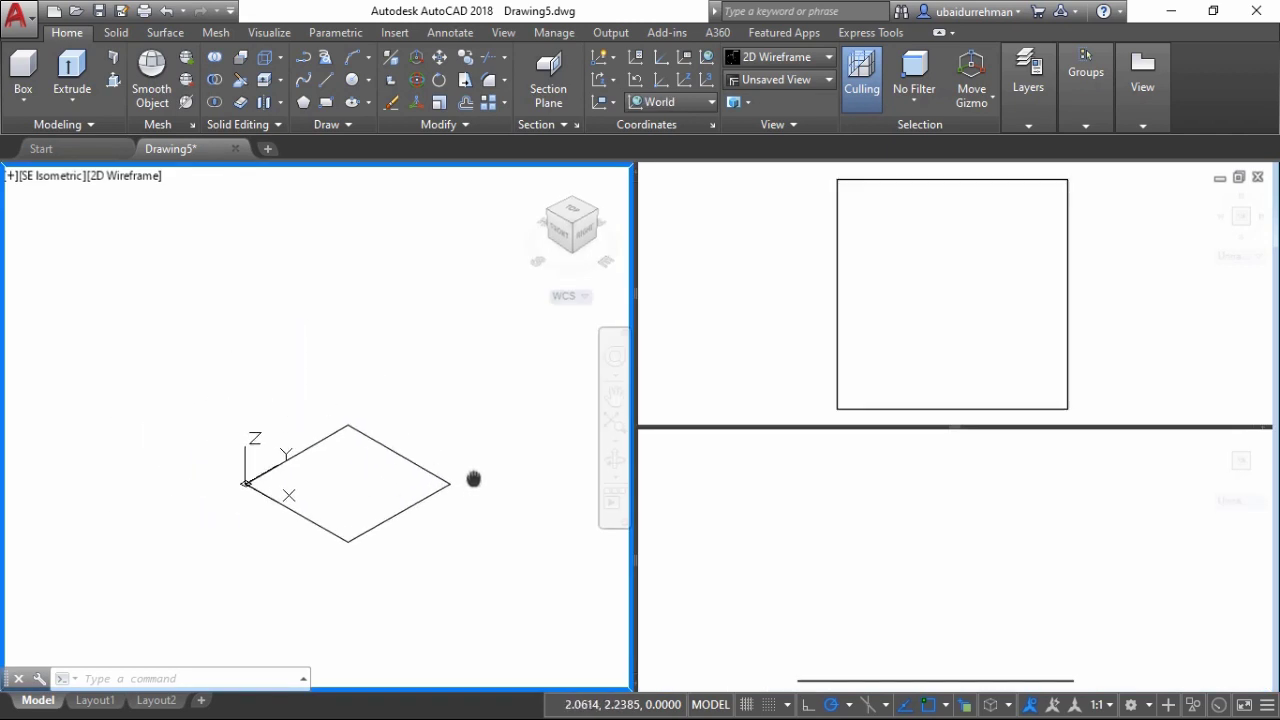
Step: Tilt the UCS upright with a Z-Axis Vector, origin at the square's left corner
{"action": "scroll", "coordinate": [413, 490], "scroll_direction": "up", "scroll_amount": 2}
{"action": "mouse_move", "coordinate": [413, 490]}
{"action": "middle_mouse_down"}
{"action": "mouse_move", "coordinate": [380, 486]}
{"action": "mouse_move", "coordinate": [383, 497]}
{"action": "mouse_move", "coordinate": [373, 466]}
{"action": "middle_mouse_up"}
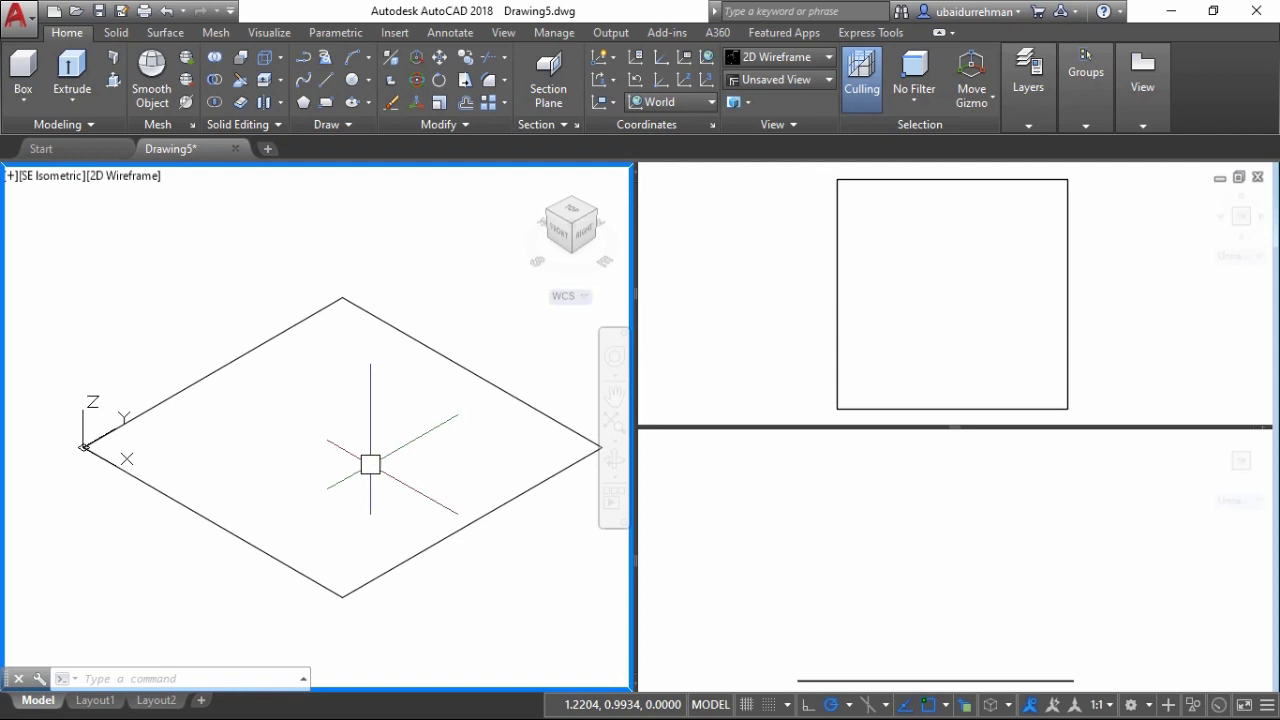
{"action": "left_click", "coordinate": [684, 78]}
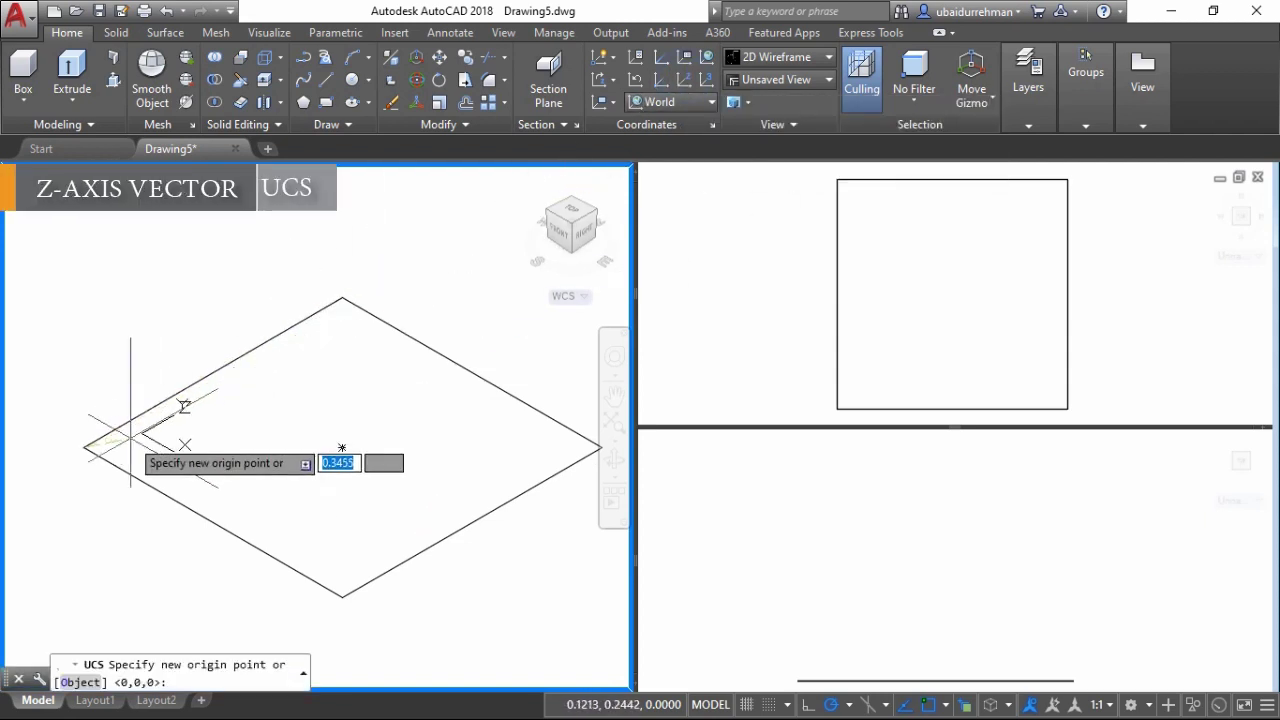
{"action": "left_click", "coordinate": [84, 447]}
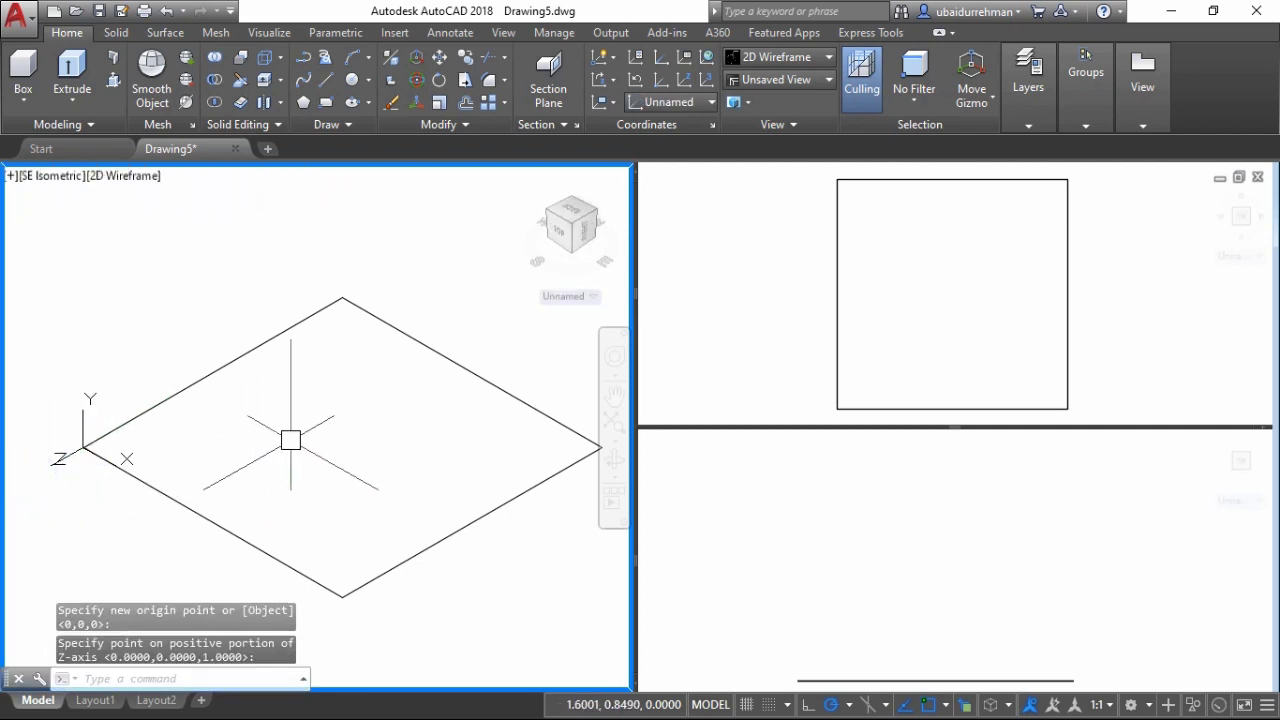
{"action": "key", "text": "Return"}
Step: Draw a 2 by 1 upright rectangle standing across the square from its edge
{"action": "type", "text": "rec"}
{"action": "key", "text": "Return"}
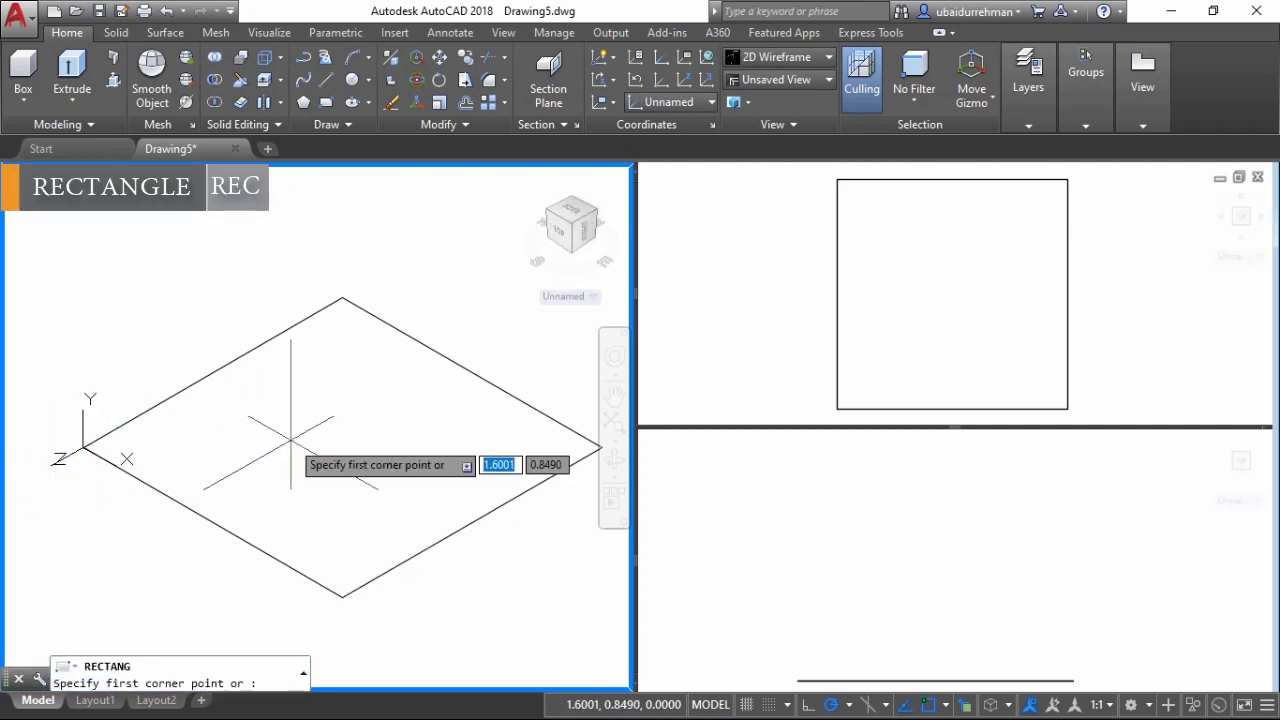
{"action": "left_click", "coordinate": [471, 521]}
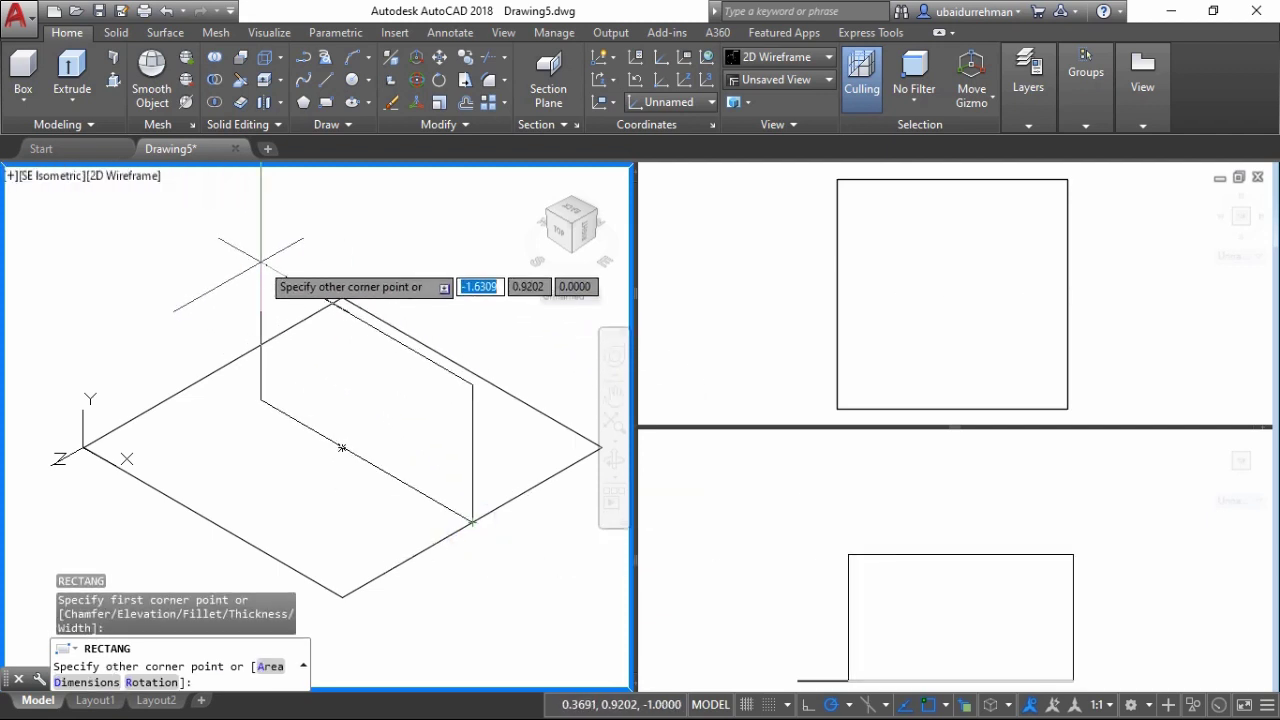
{"action": "type", "text": "d"}
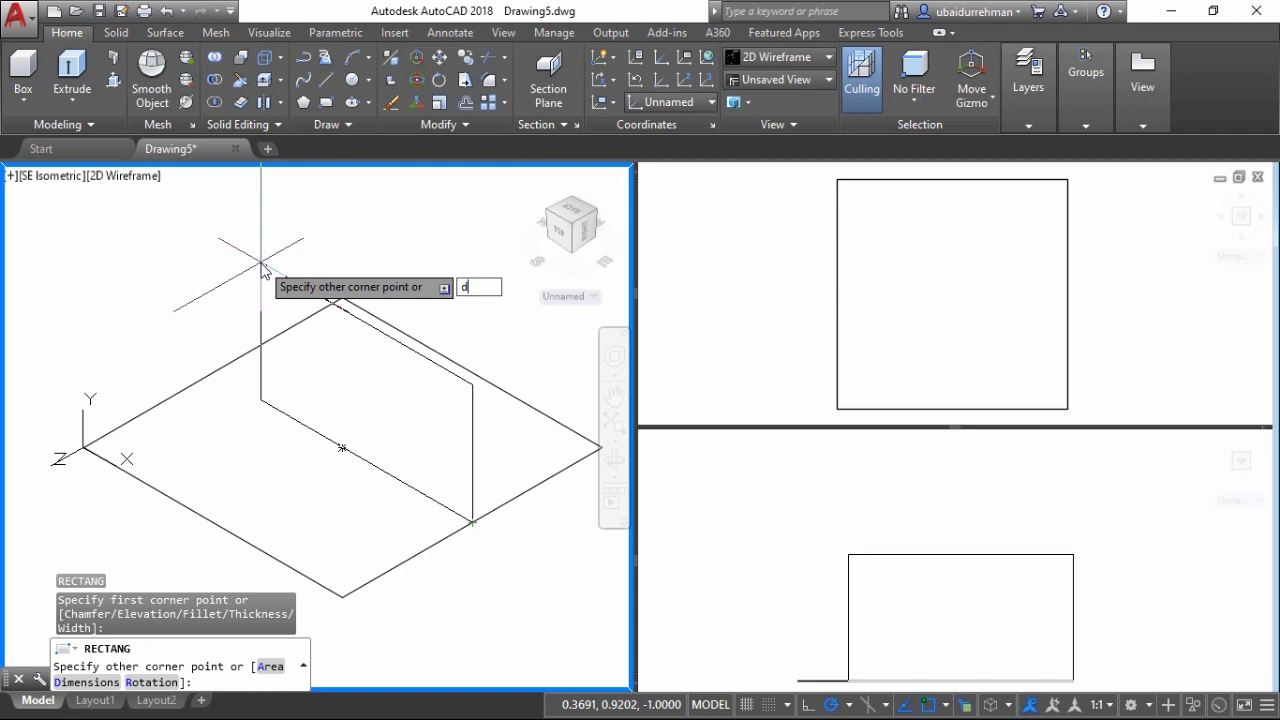
{"action": "key", "text": "Return"}
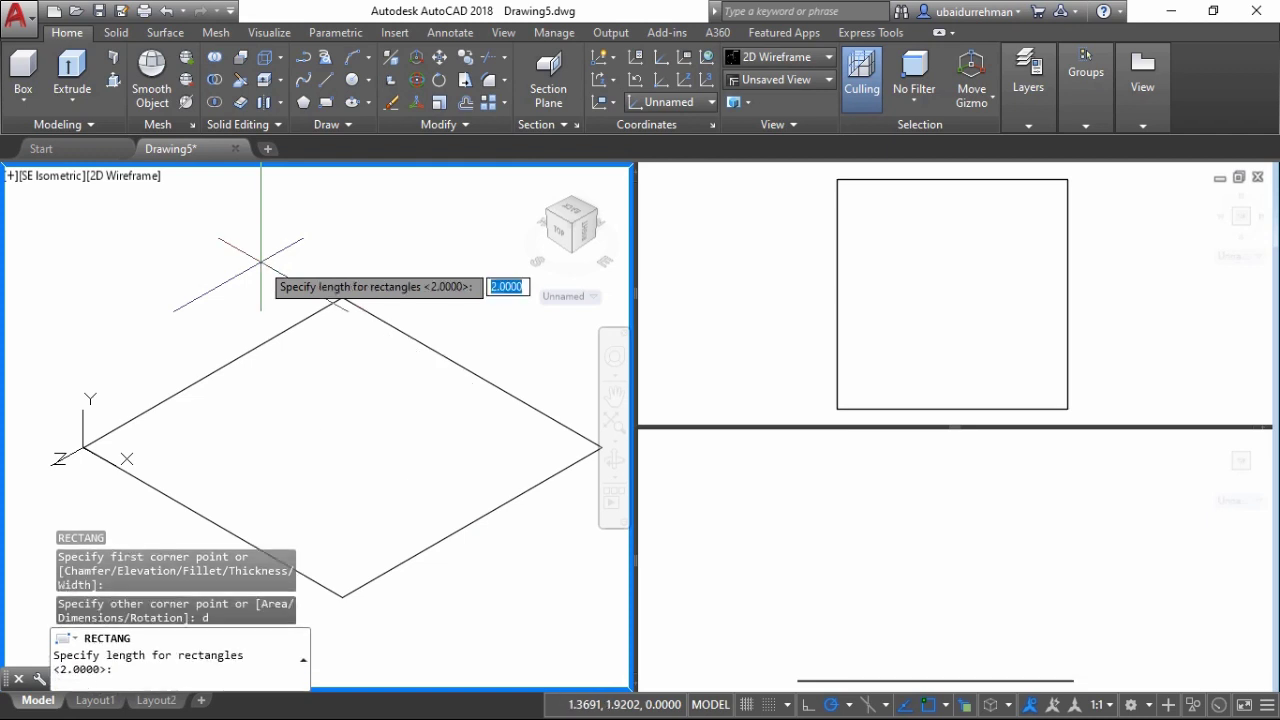
{"action": "key", "text": "Return"}
{"action": "type", "text": "1"}
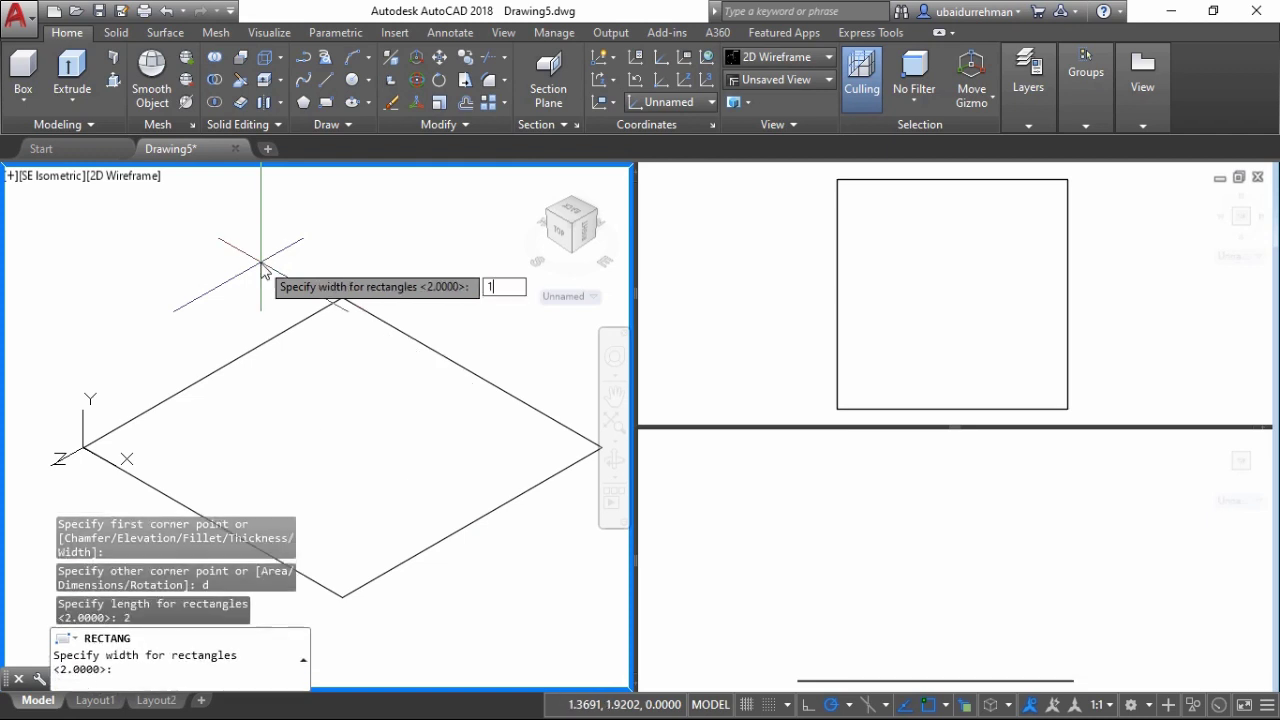
{"action": "key", "text": "Return"}
{"action": "left_click", "coordinate": [262, 258]}
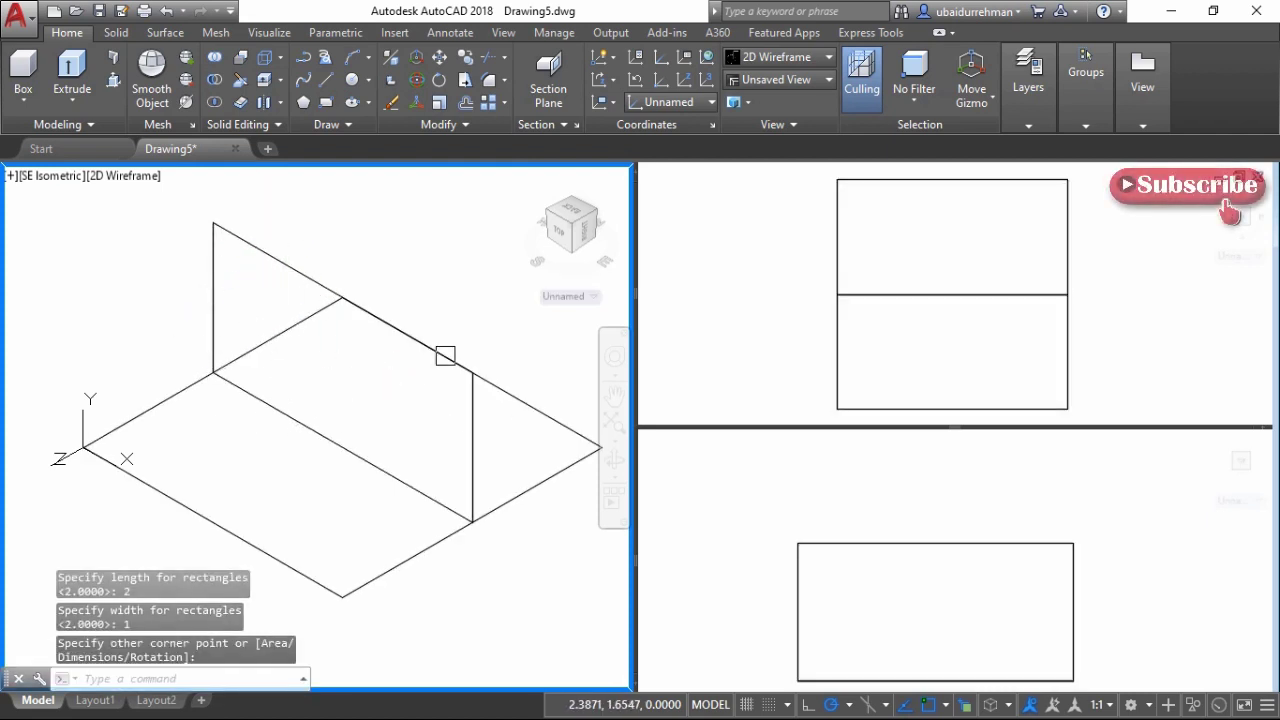
Step: Orbit the view and draw a 3-unit line at 135° from the rectangle's foot, erasing the stray segment
{"action": "left_click", "coordinate": [614, 356]}
{"action": "mouse_move", "coordinate": [340, 425]}
{"action": "left_mouse_down"}
{"action": "mouse_move", "coordinate": [325, 392]}
{"action": "mouse_move", "coordinate": [291, 457]}
{"action": "left_mouse_up"}
{"action": "key", "text": "Escape"}
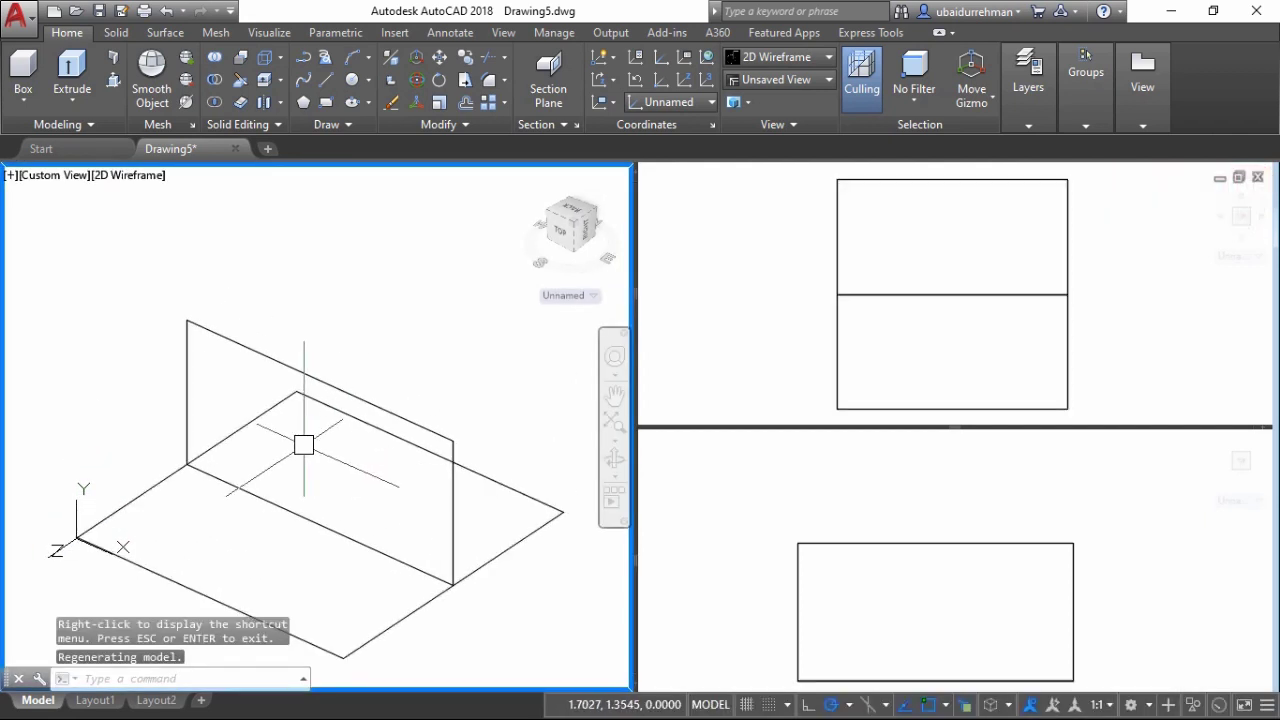
{"action": "type", "text": "l"}
{"action": "key", "text": "Return"}
{"action": "left_click", "coordinate": [453, 583]}
{"action": "type", "text": "135"}
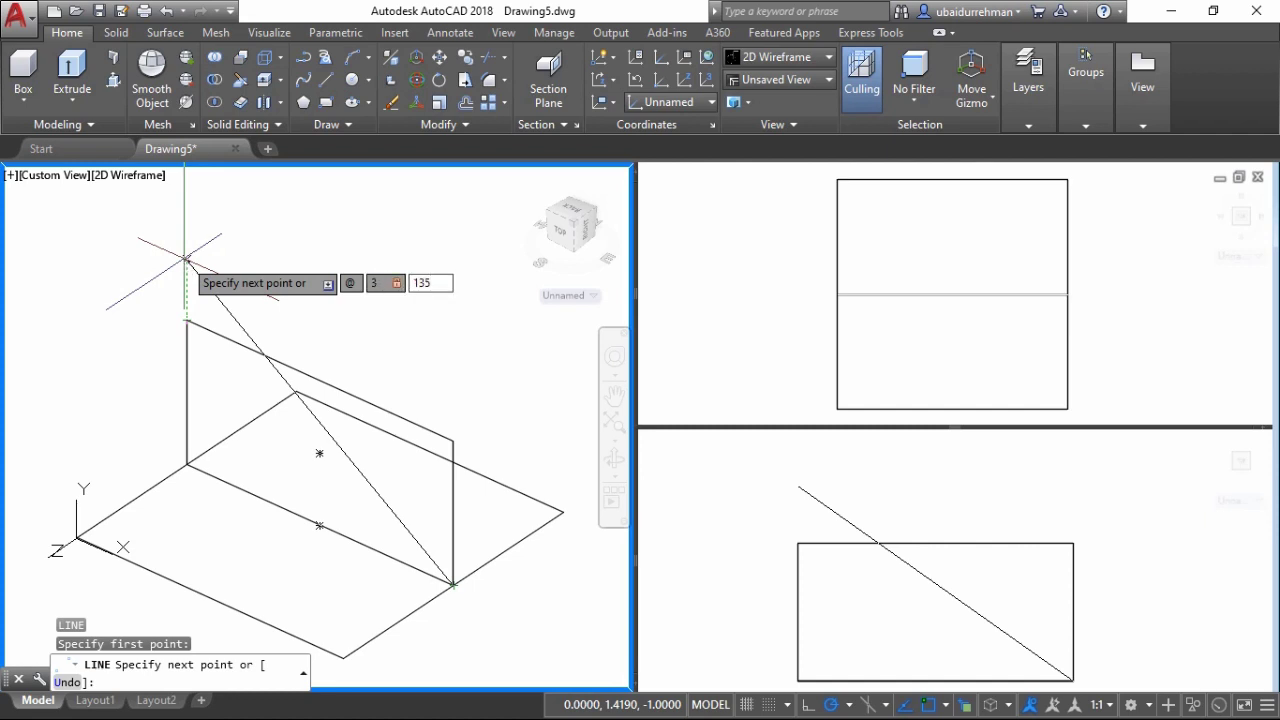
{"action": "key", "text": "Return"}
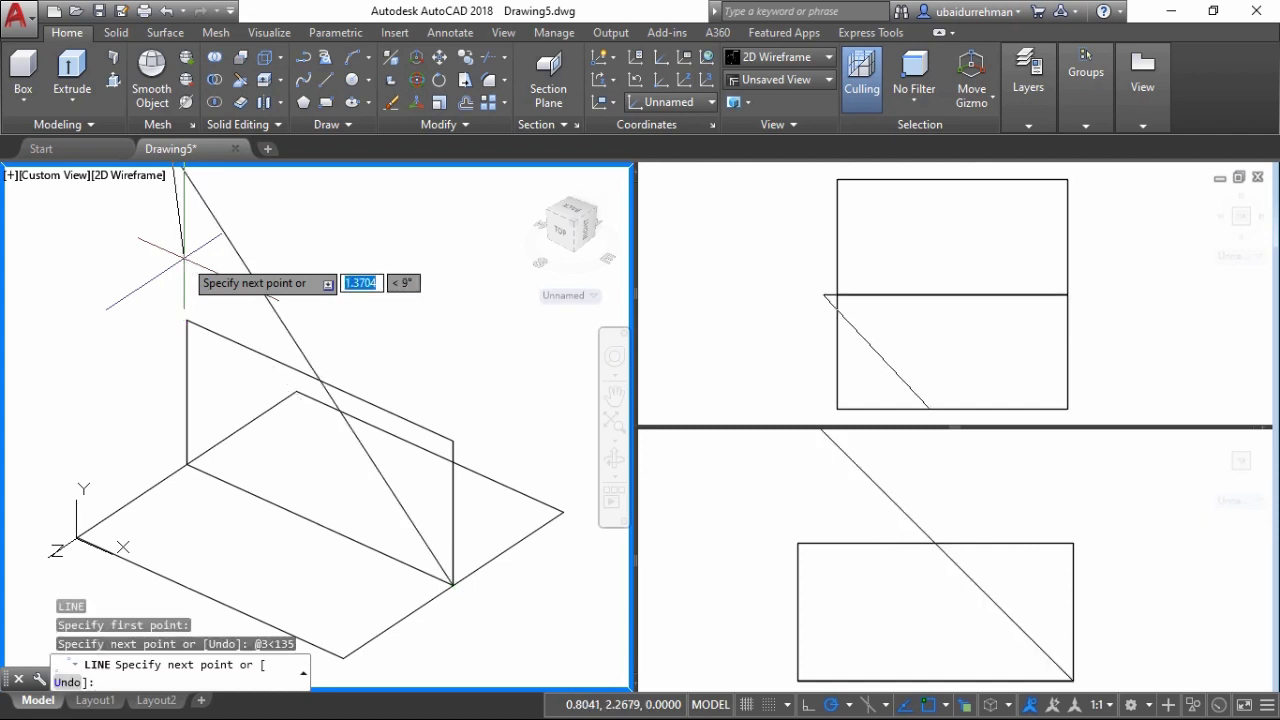
{"action": "left_click", "coordinate": [184, 258]}
{"action": "key", "text": "Escape"}
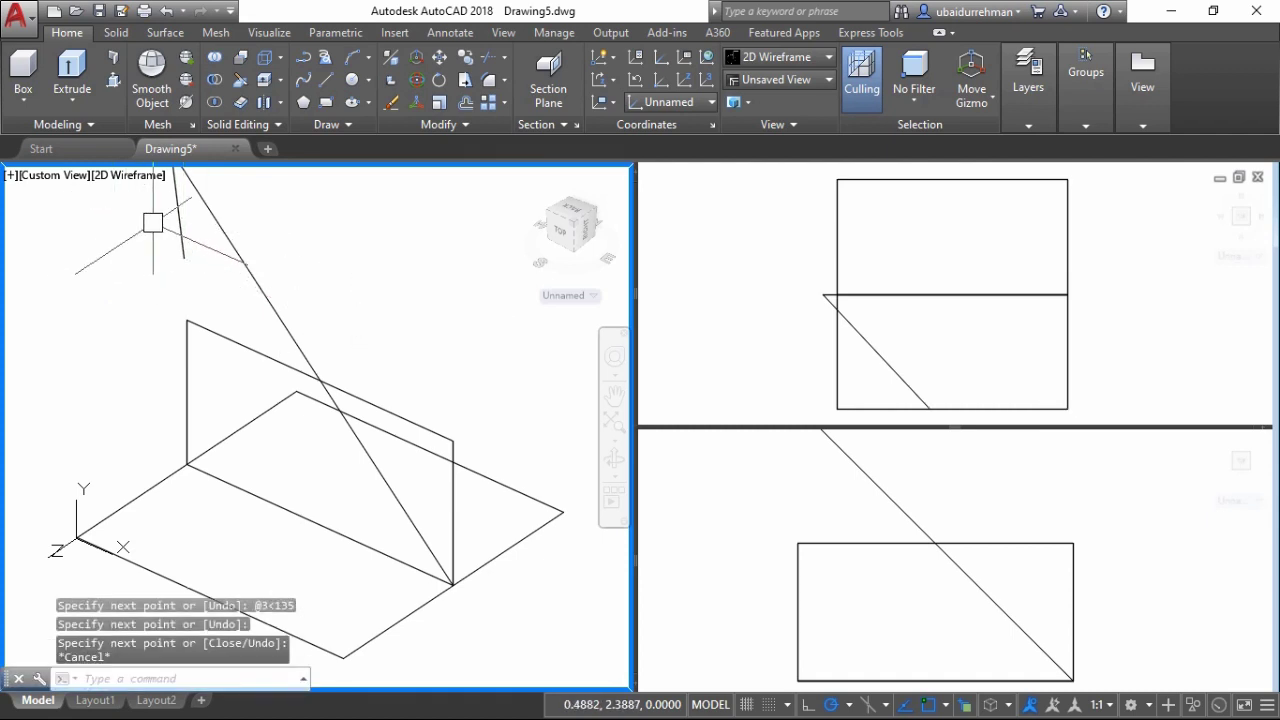
{"action": "left_click", "coordinate": [179, 223]}
{"action": "key", "text": "Delete"}
Step: Cancel a started circle and begin a Z-Axis UCS with its origin at the base corner
{"action": "scroll", "coordinate": [163, 266], "scroll_direction": "down", "scroll_amount": 2}
{"action": "mouse_move", "coordinate": [163, 266]}
{"action": "middle_mouse_down"}
{"action": "mouse_move", "coordinate": [245, 303]}
{"action": "mouse_move", "coordinate": [227, 325]}
{"action": "middle_mouse_up"}
{"action": "scroll", "coordinate": [271, 334], "scroll_direction": "up", "scroll_amount": 2}
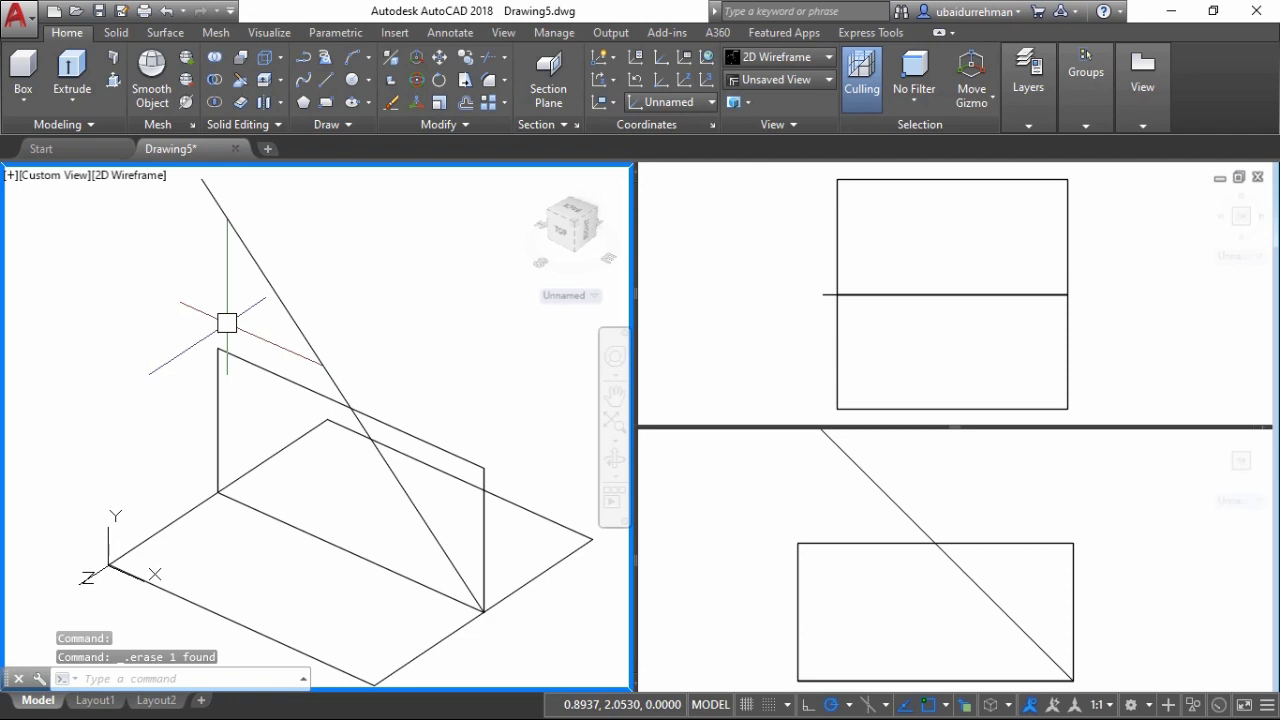
{"action": "type", "text": "c"}
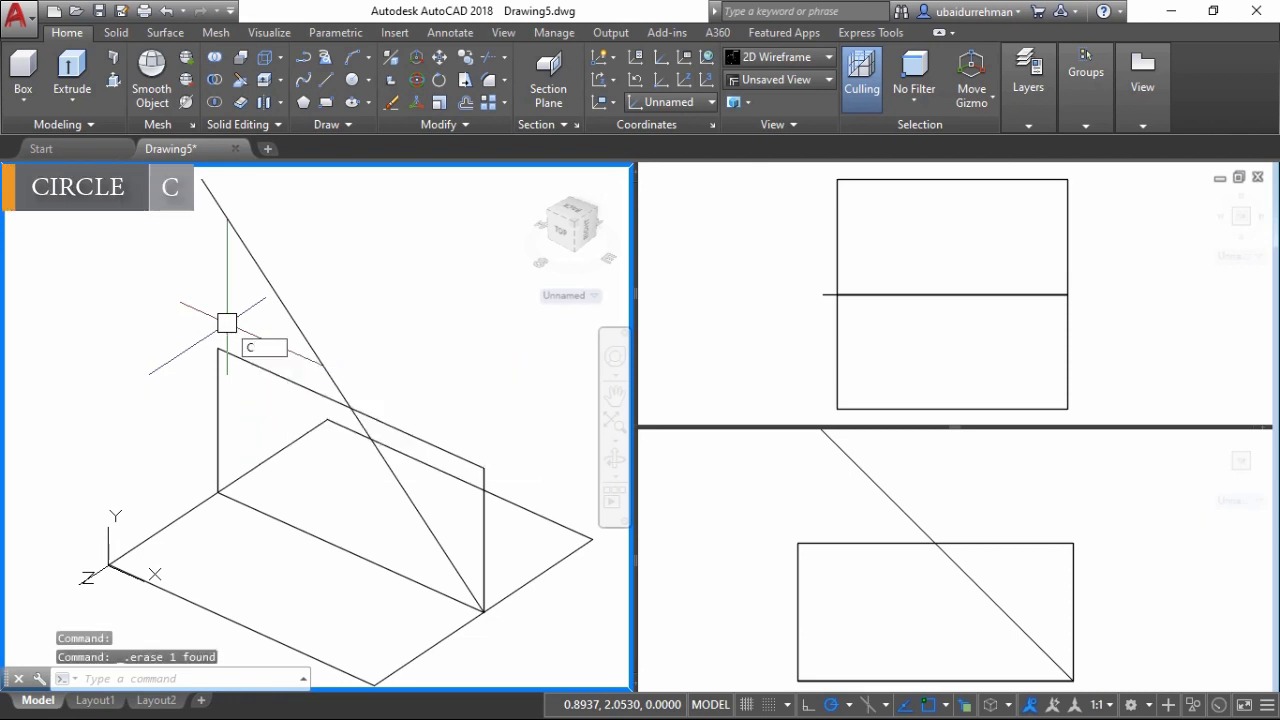
{"action": "key", "text": "Return"}
{"action": "left_click", "coordinate": [350, 551]}
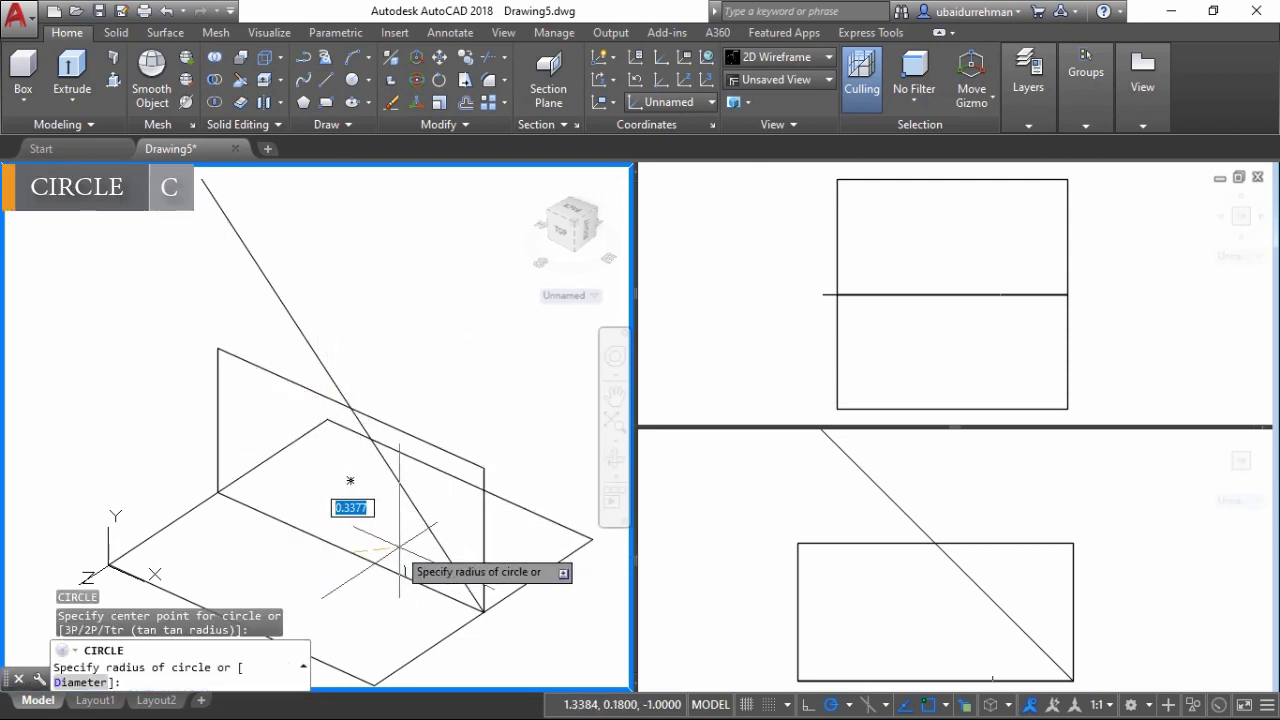
{"action": "key", "text": "Escape"}
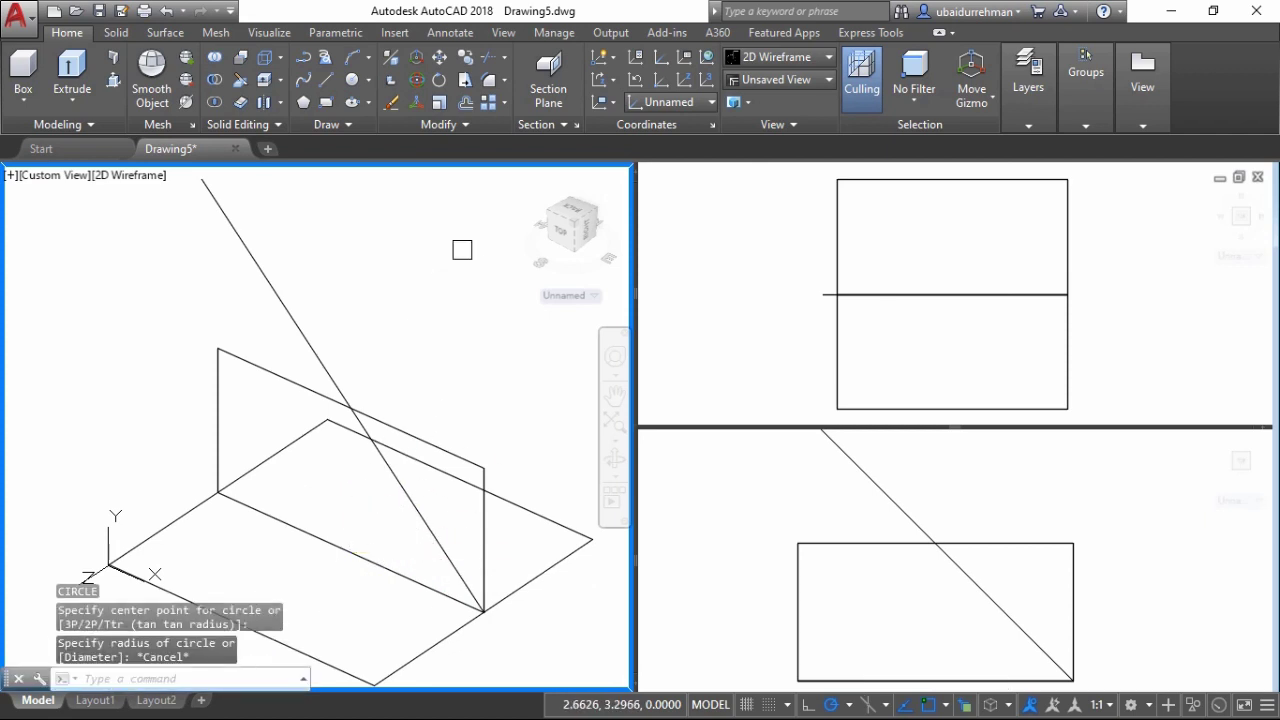
{"action": "left_click", "coordinate": [683, 88]}
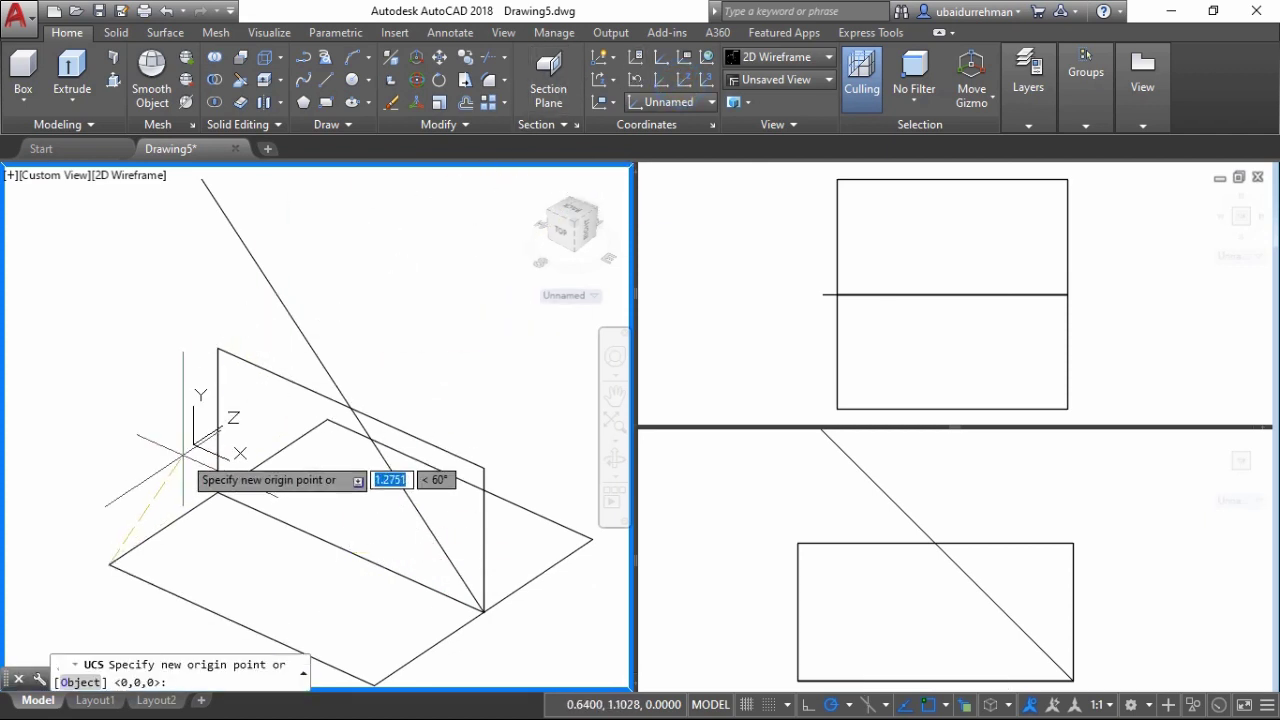
{"action": "left_click", "coordinate": [108, 565]}
Step: Point the UCS Z axis upward, then draw circles of radius 0.9 and 0.6 at the square's centre
{"action": "left_click", "coordinate": [108, 386]}
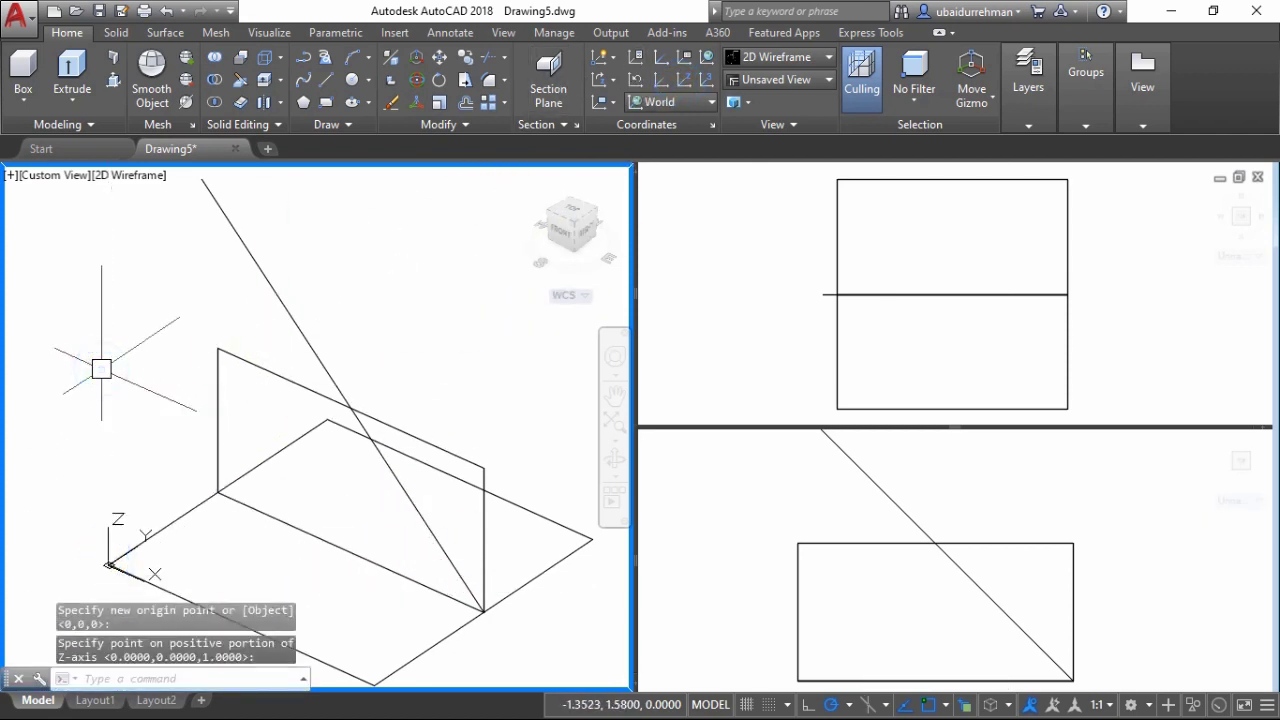
{"action": "type", "text": "c"}
{"action": "key", "text": "Return"}
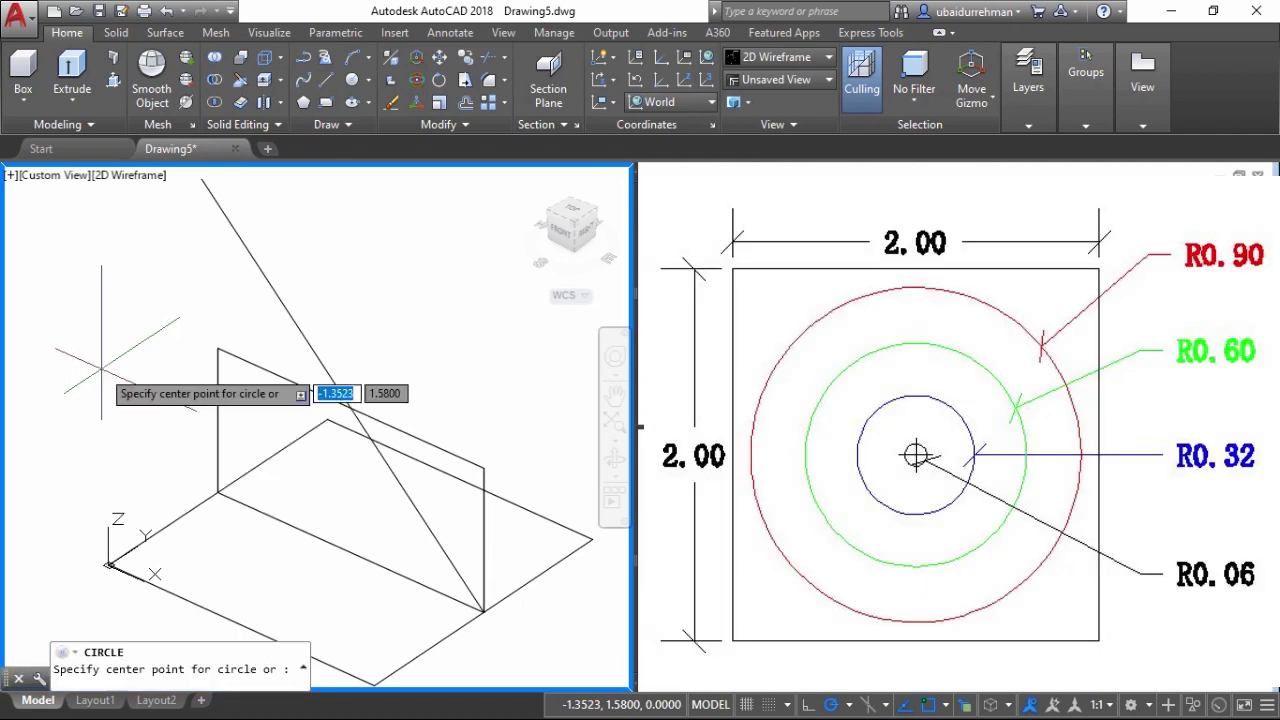
{"action": "left_click", "coordinate": [350, 553]}
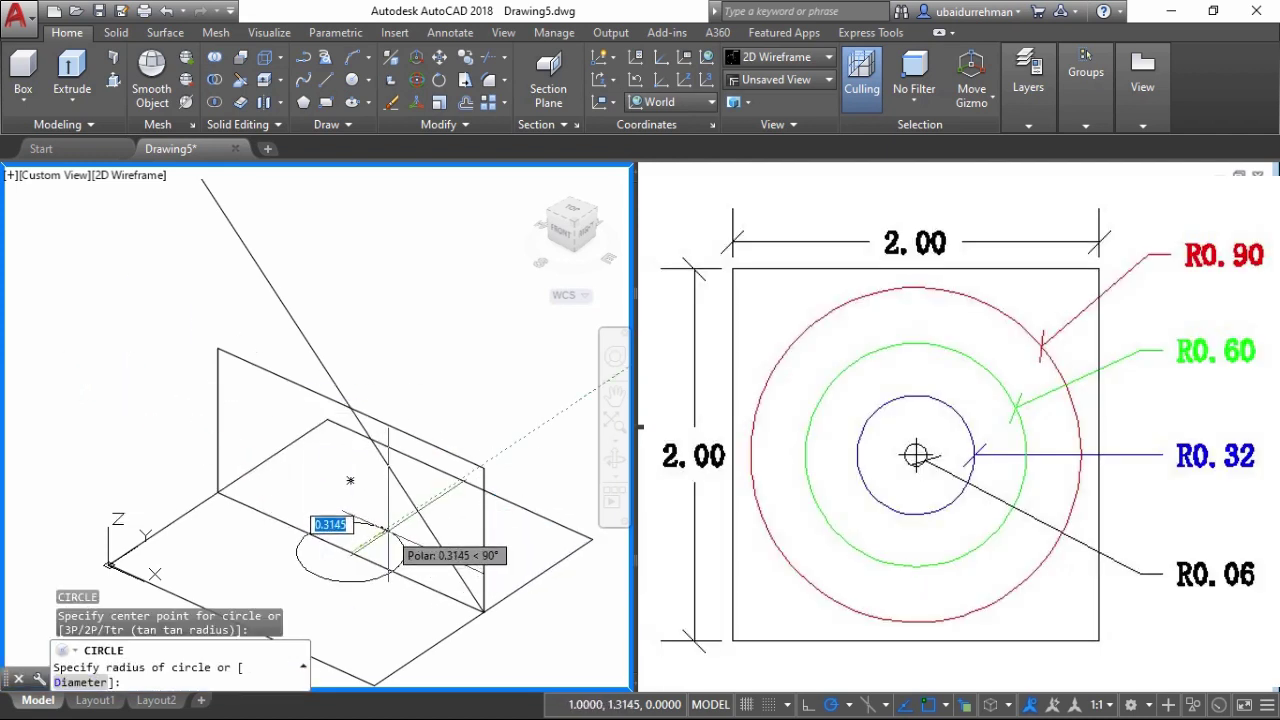
{"action": "type", "text": "0"}
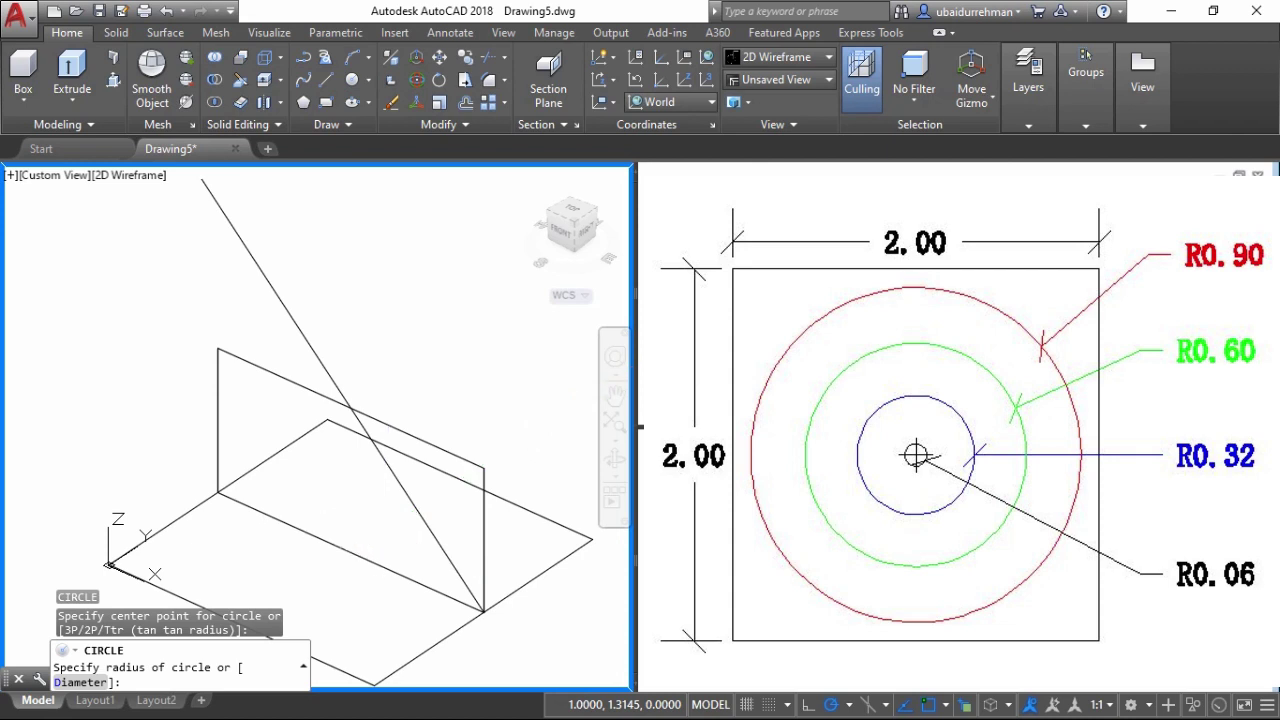
{"action": "key", "text": "Return"}
{"action": "key", "text": "Return"}
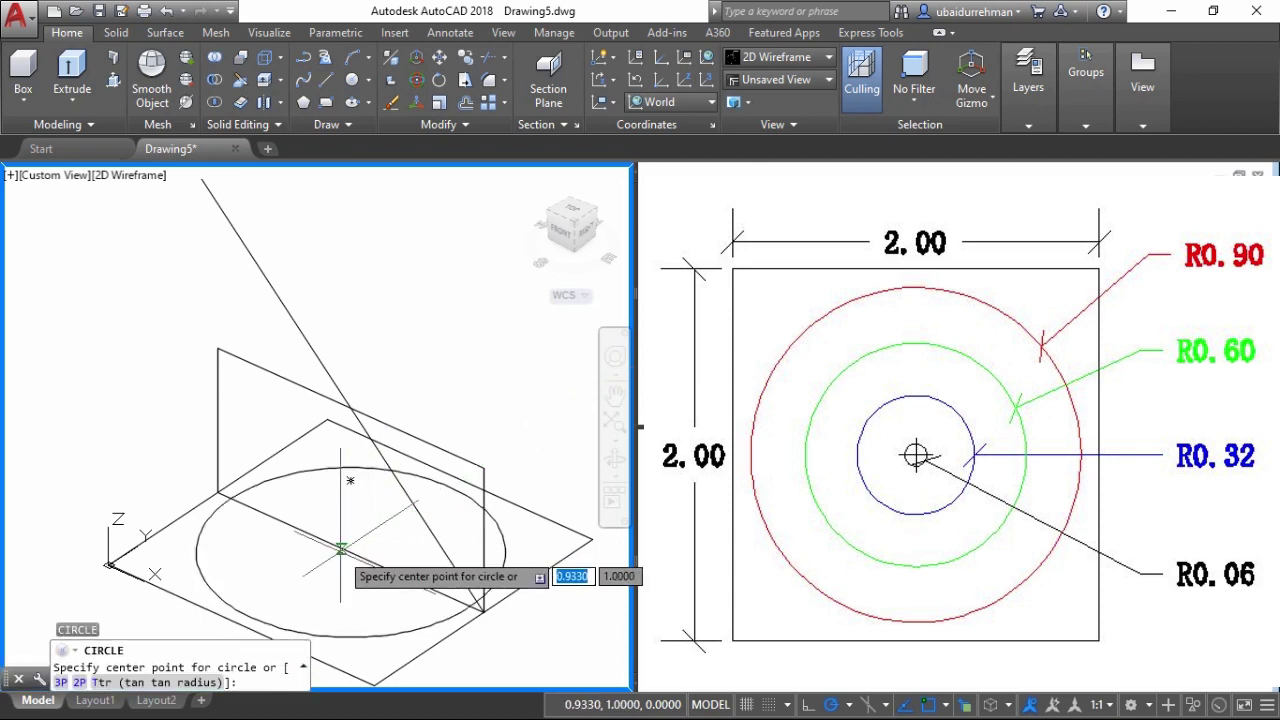
{"action": "left_click", "coordinate": [350, 550]}
{"action": "type", "text": "0.6"}
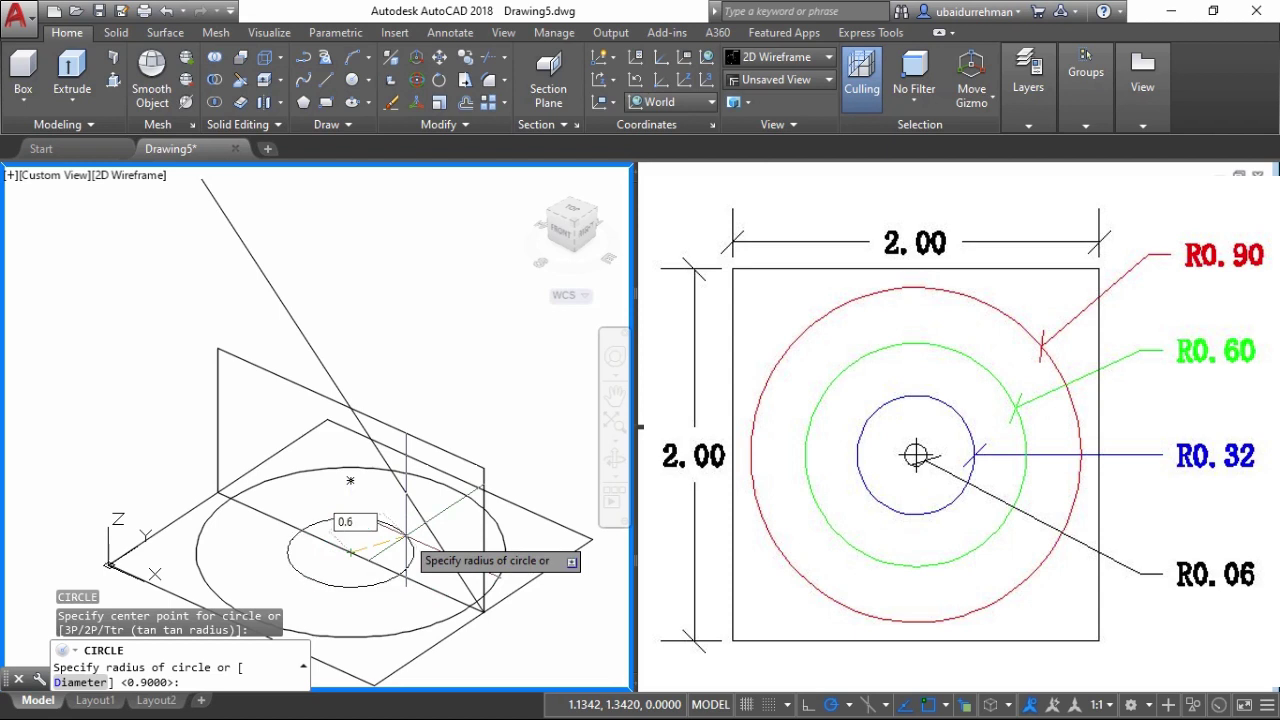
{"action": "key", "text": "Return"}
{"action": "key", "text": "Return"}
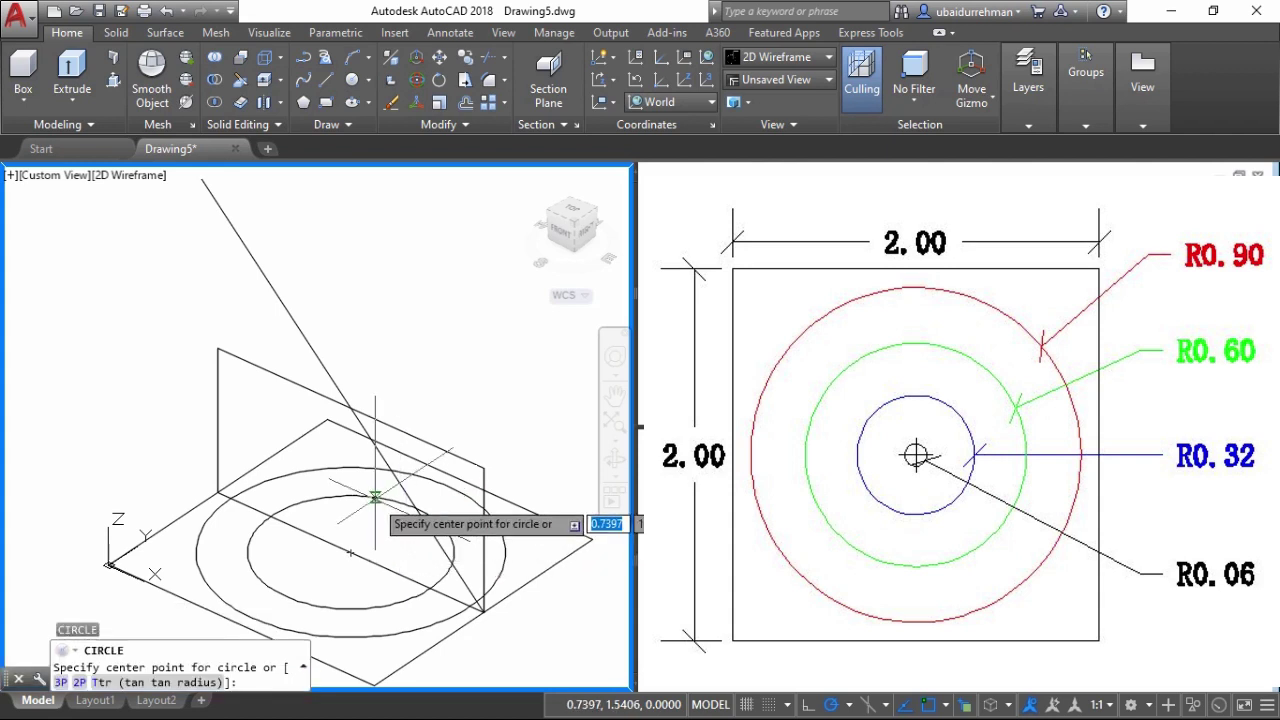
Step: Add concentric circles of radius 0.32 and 0.06 at the same centre
{"action": "left_click", "coordinate": [355, 553]}
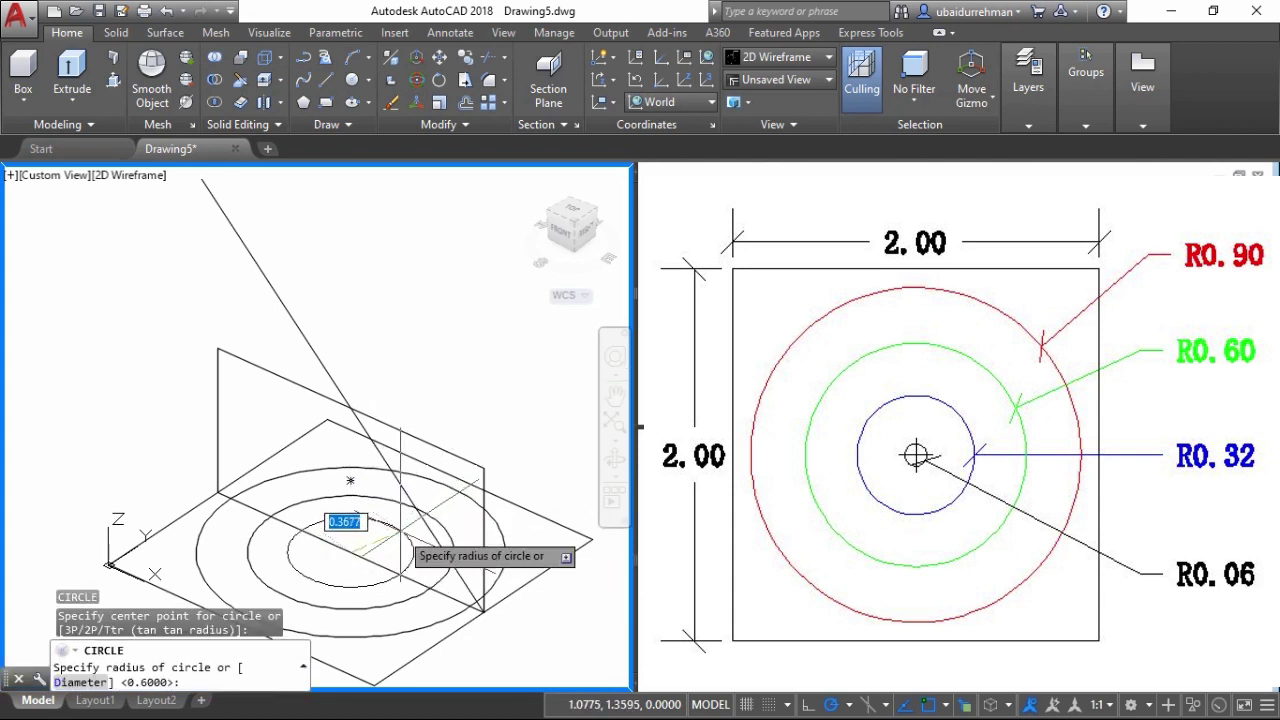
{"action": "scroll", "coordinate": [400, 541], "scroll_direction": "up", "scroll_amount": 2}
{"action": "scroll", "coordinate": [420, 420], "scroll_direction": "up", "scroll_amount": 2}
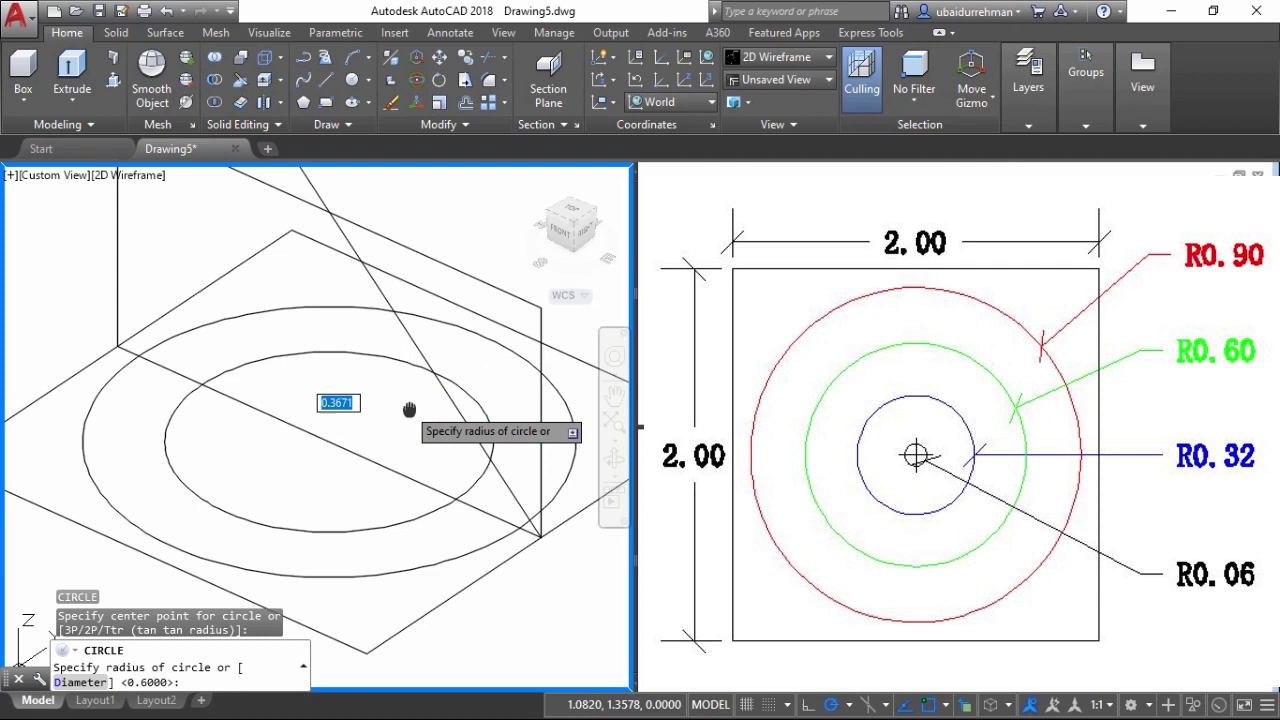
{"action": "scroll", "coordinate": [423, 421], "scroll_direction": "up", "scroll_amount": 2}
{"action": "scroll", "coordinate": [423, 421], "scroll_direction": "down", "scroll_amount": 2}
{"action": "scroll", "coordinate": [415, 428], "scroll_direction": "down", "scroll_amount": 1}
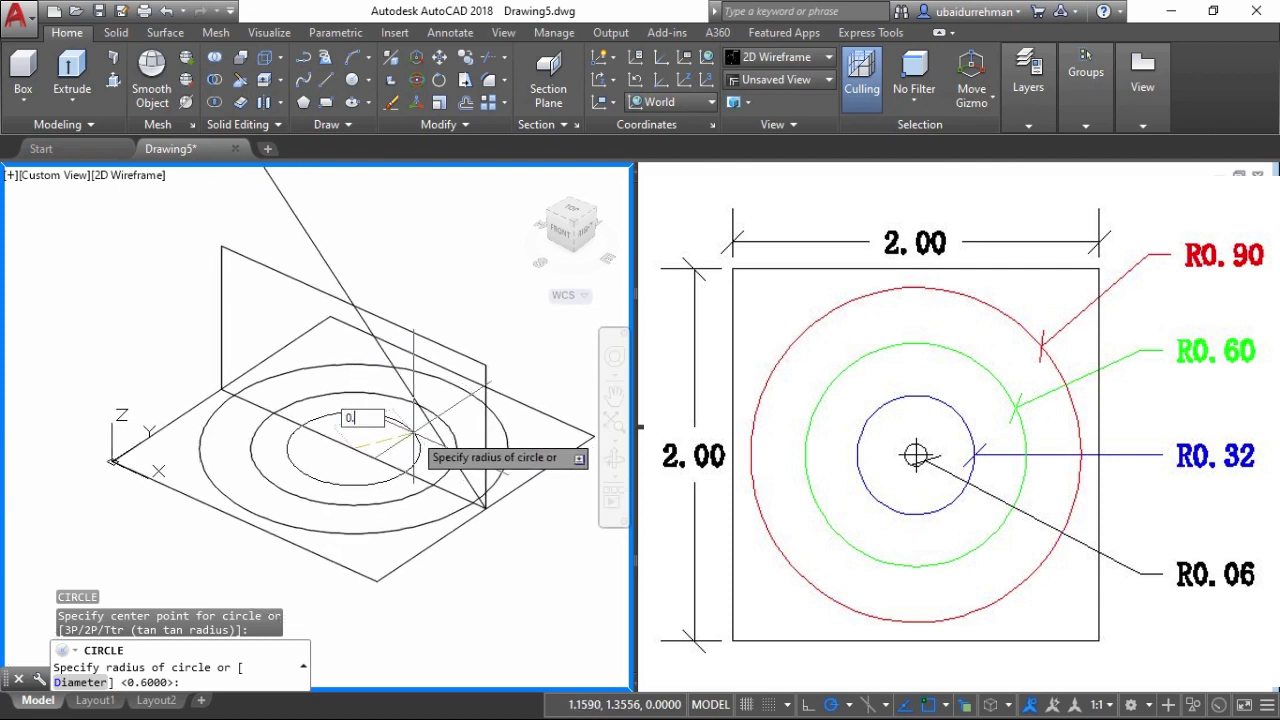
{"action": "type", "text": "32"}
{"action": "key", "text": "Return"}
{"action": "type", "text": "c"}
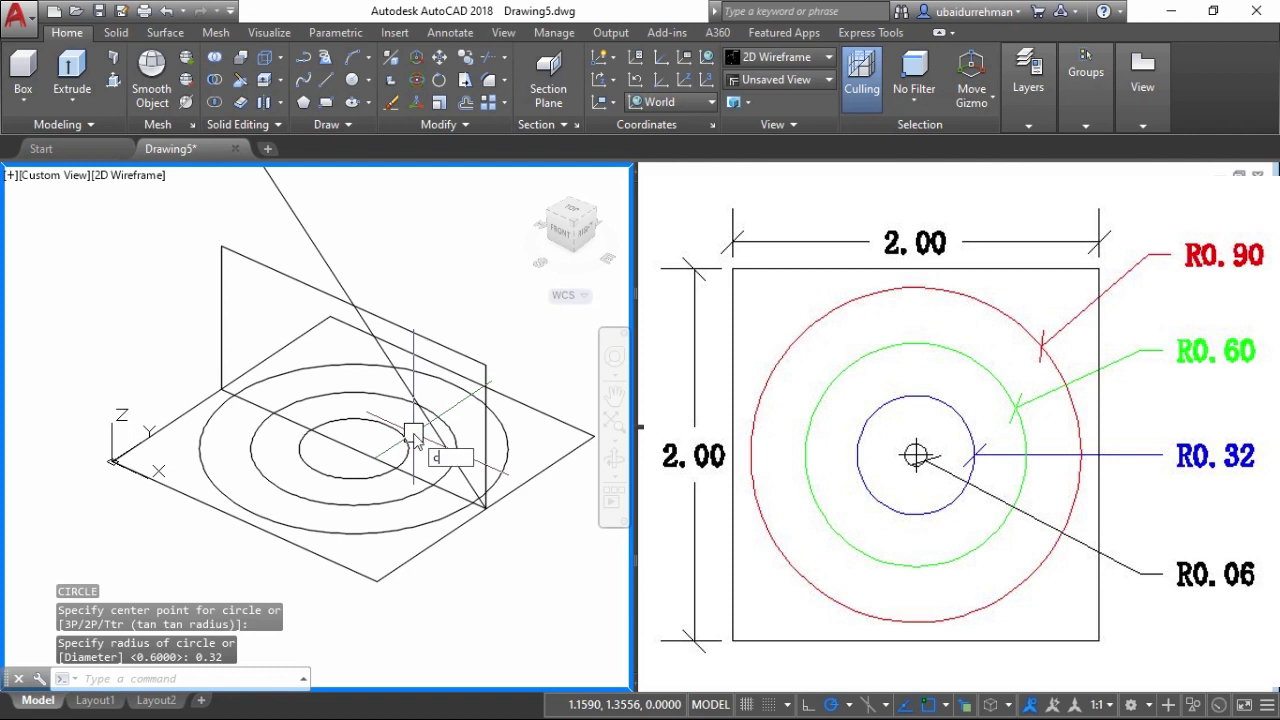
{"action": "key", "text": "Return"}
{"action": "left_click", "coordinate": [355, 446]}
{"action": "type", "text": "0.06"}
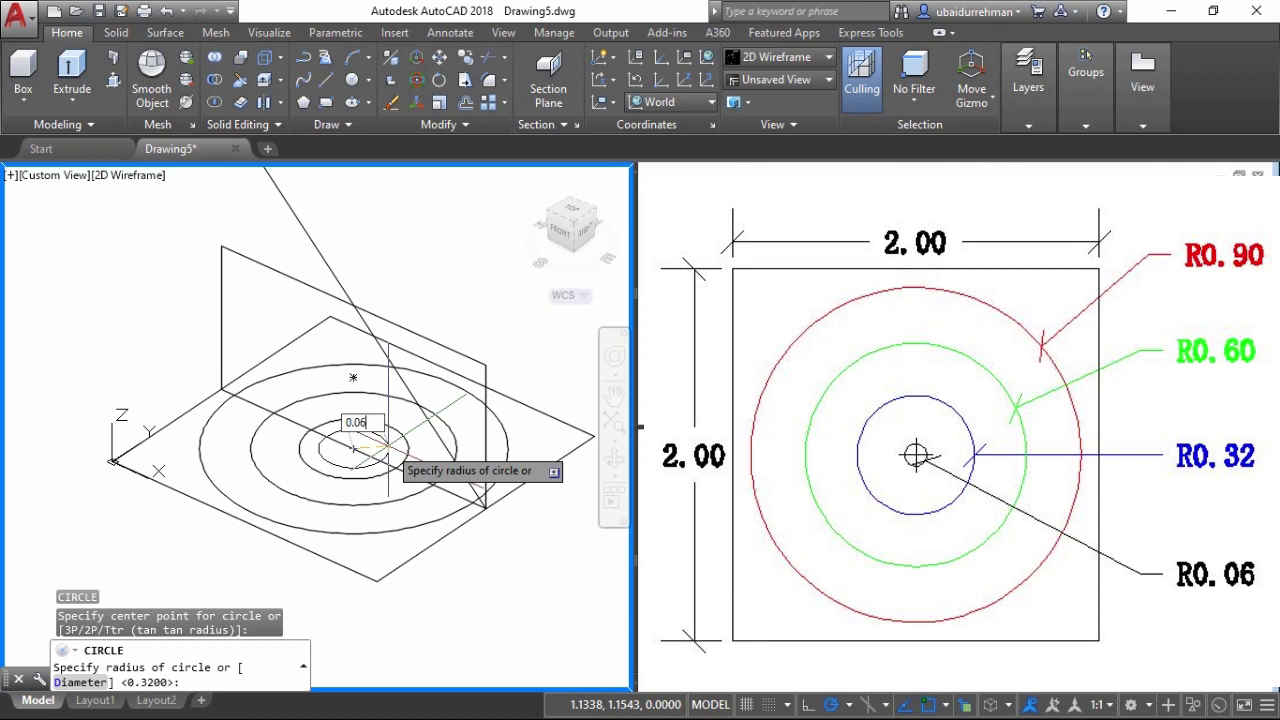
{"action": "key", "text": "Return"}
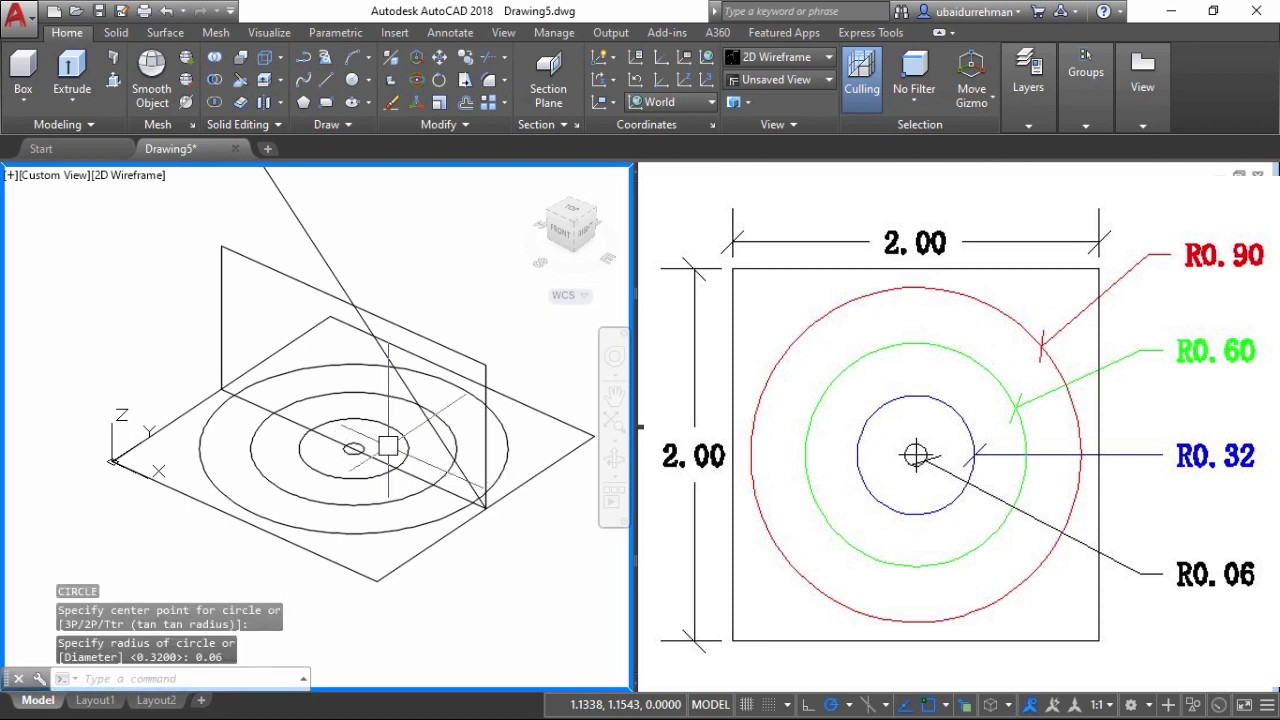
{"action": "middle_click_drag", "start_coordinate": [388, 446], "coordinate": [390, 488]}
Step: Extrude the 0.06 circle to height 1 and the 0.32 circle to 0.75
{"action": "type", "text": "Ext"}
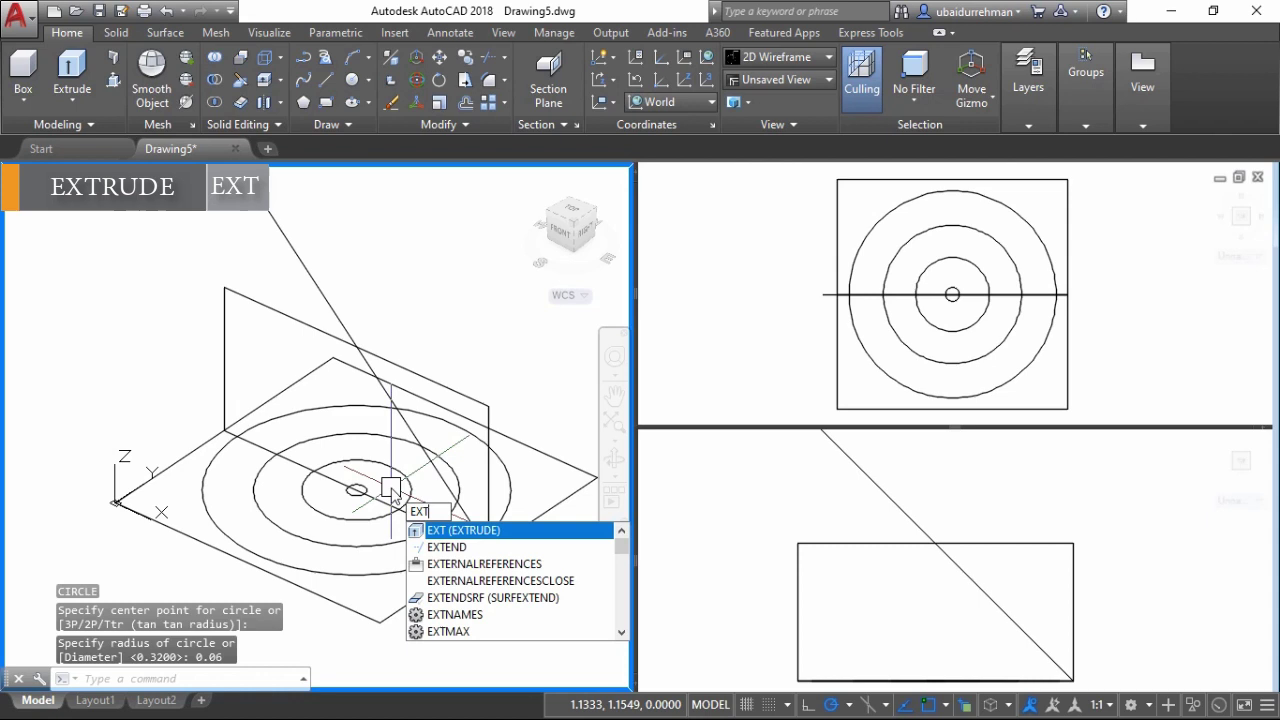
{"action": "key", "text": "Return"}
{"action": "left_click", "coordinate": [366, 480]}
{"action": "key", "text": "Return"}
{"action": "type", "text": "1"}
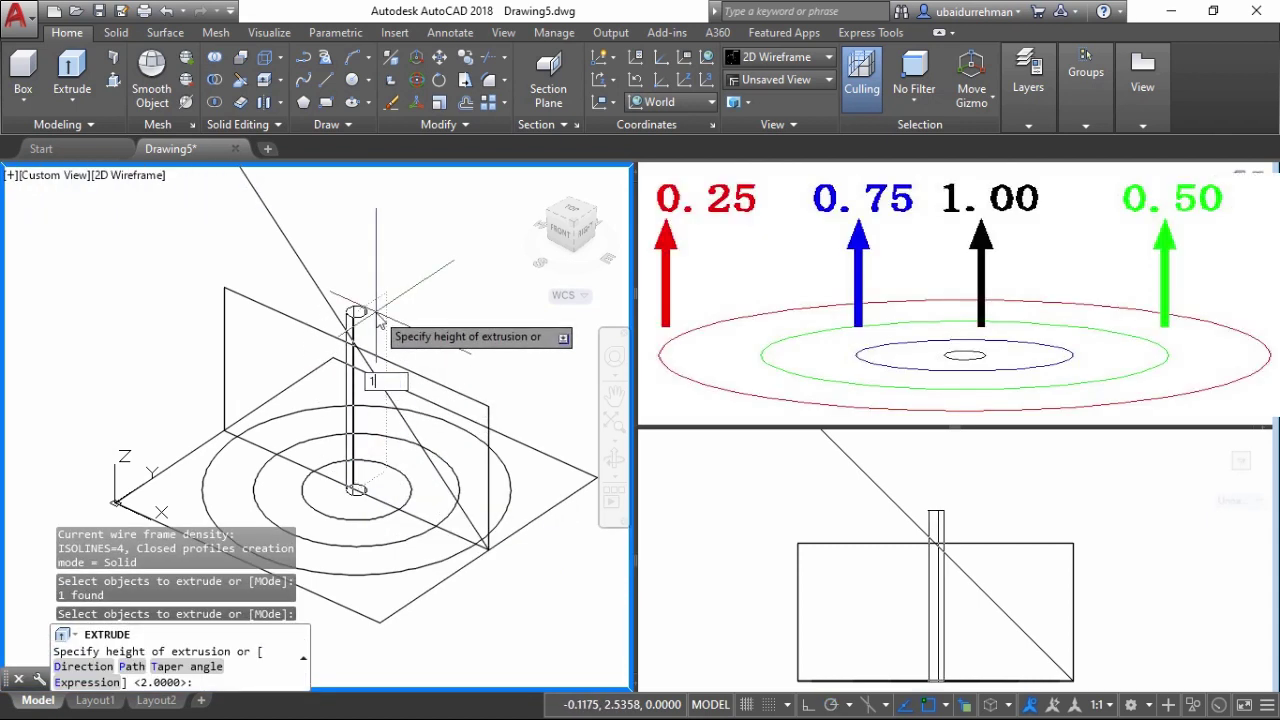
{"action": "key", "text": "Return"}
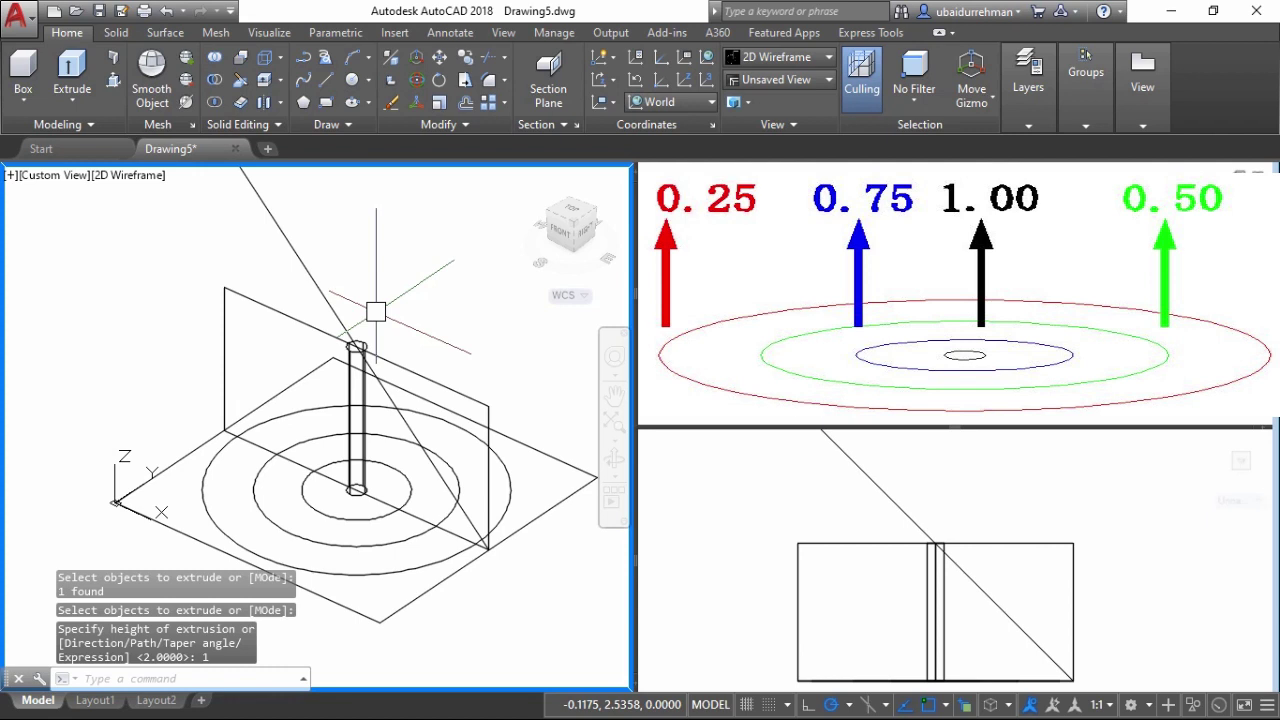
{"action": "key", "text": "Return"}
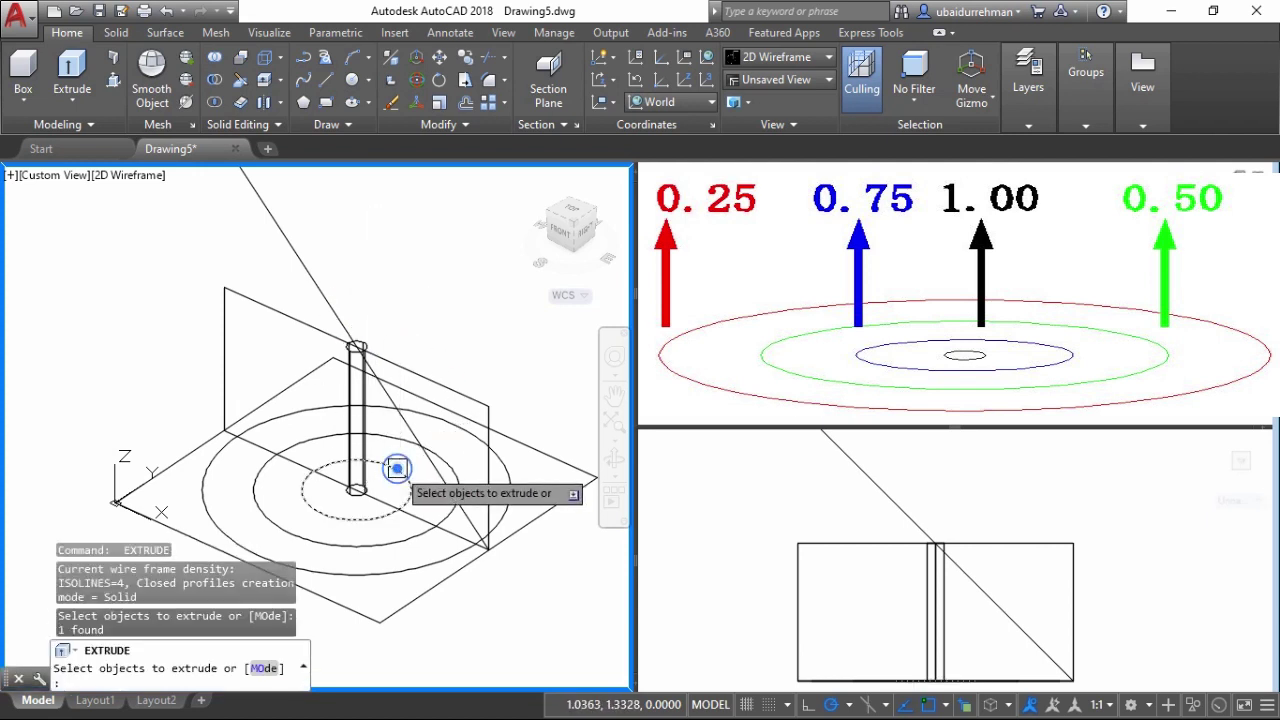
{"action": "key", "text": "Return"}
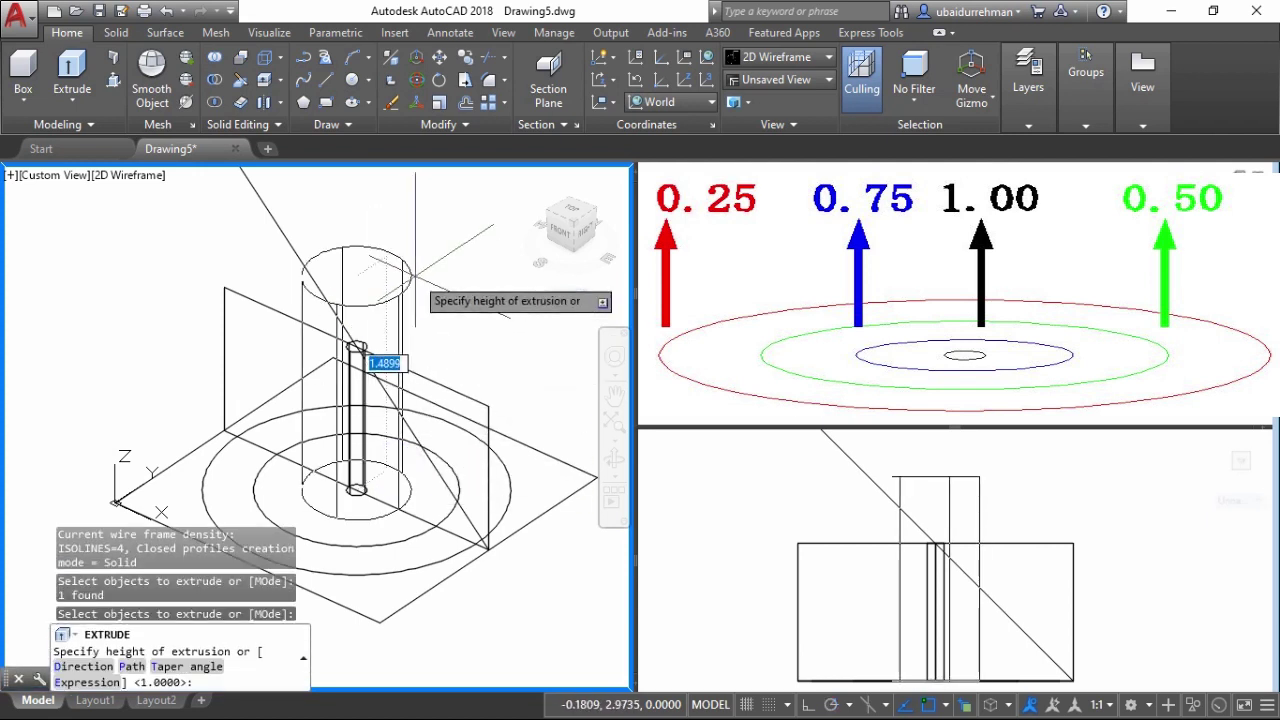
{"action": "mouse_move", "coordinate": [356, 346]}
{"action": "middle_mouse_down"}
{"action": "mouse_move", "coordinate": [342, 347]}
{"action": "mouse_move", "coordinate": [334, 270]}
{"action": "middle_mouse_up"}
{"action": "type", "text": "0.75"}
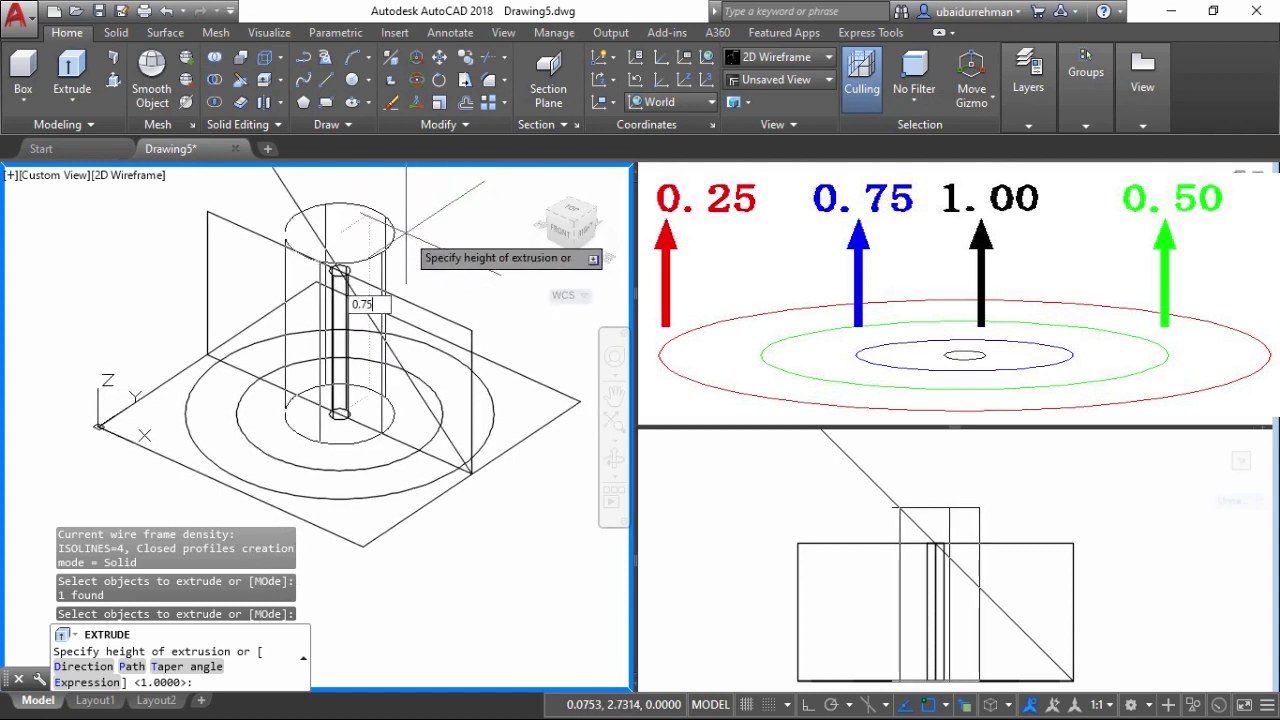
{"action": "key", "text": "Return"}
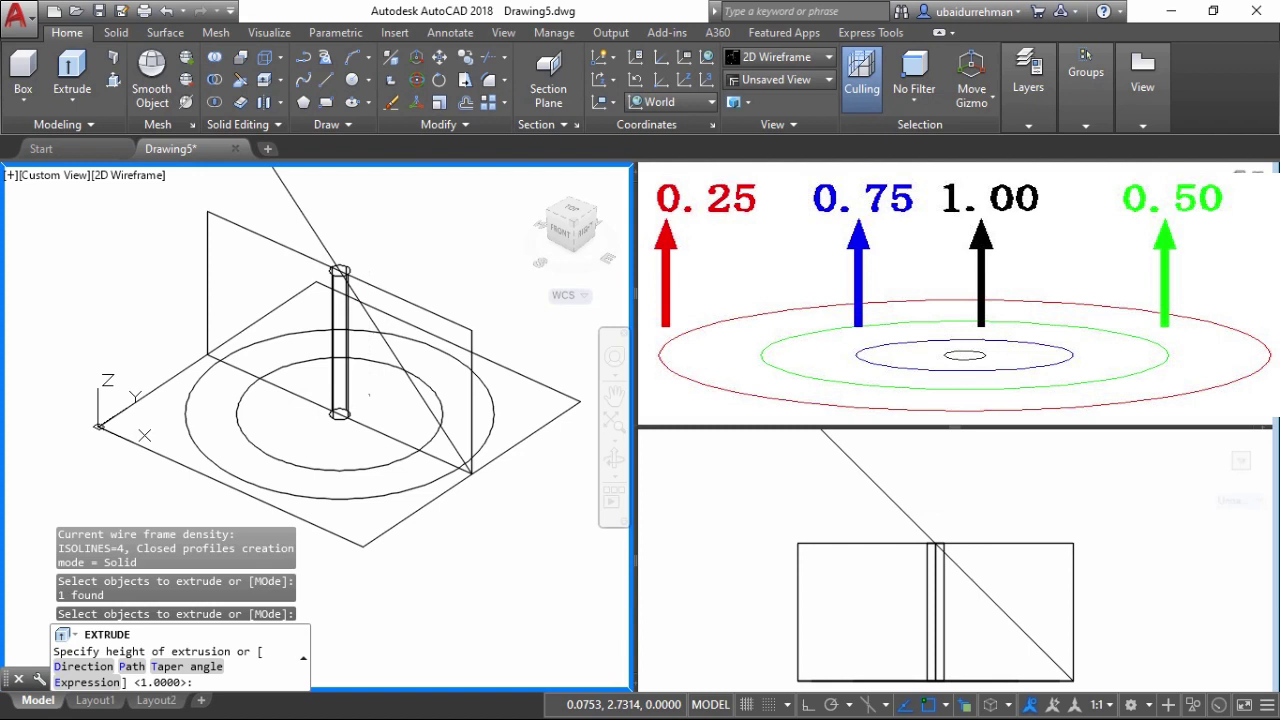
Step: Extrude the 0.60 circle to height 0.5 and the 0.90 circle to 0.25
{"action": "key", "text": "Return"}
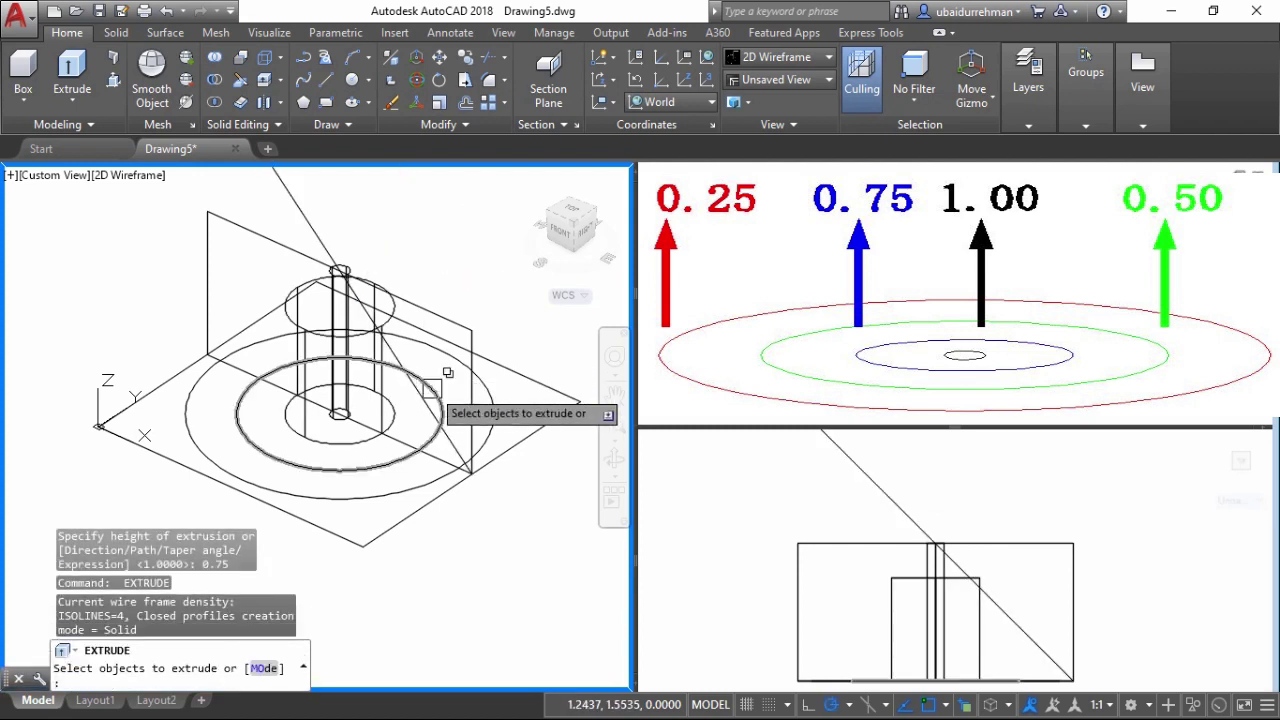
{"action": "left_click", "coordinate": [423, 385]}
{"action": "right_click", "coordinate": [460, 228]}
{"action": "key", "text": "Return"}
{"action": "type", "text": "0.5"}
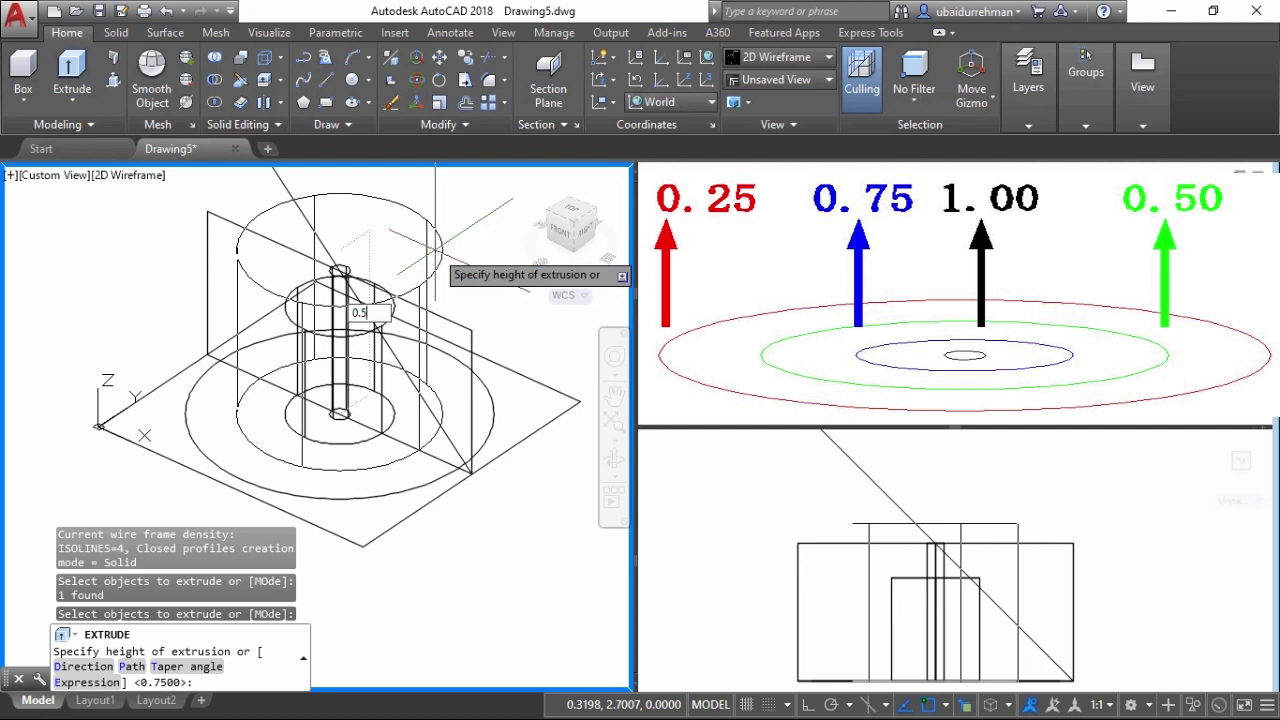
{"action": "key", "text": "Return"}
{"action": "key", "text": "Return"}
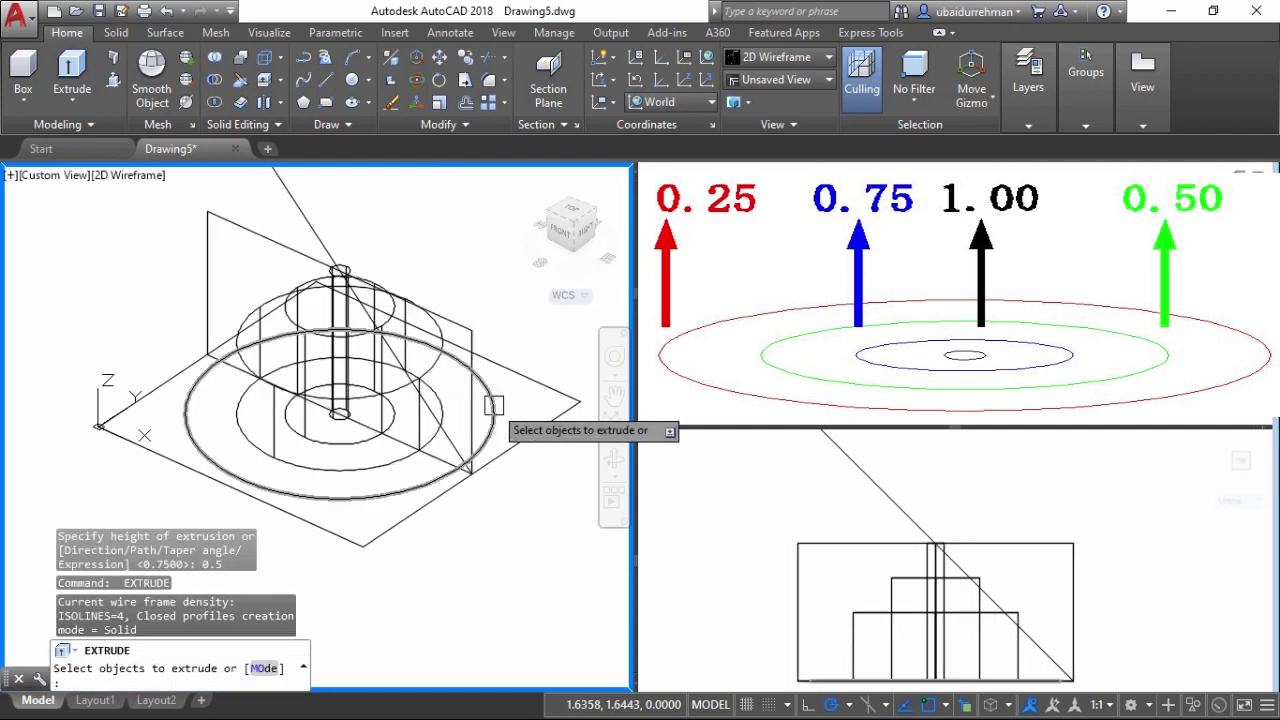
{"action": "left_click", "coordinate": [491, 403]}
{"action": "key", "text": "Return"}
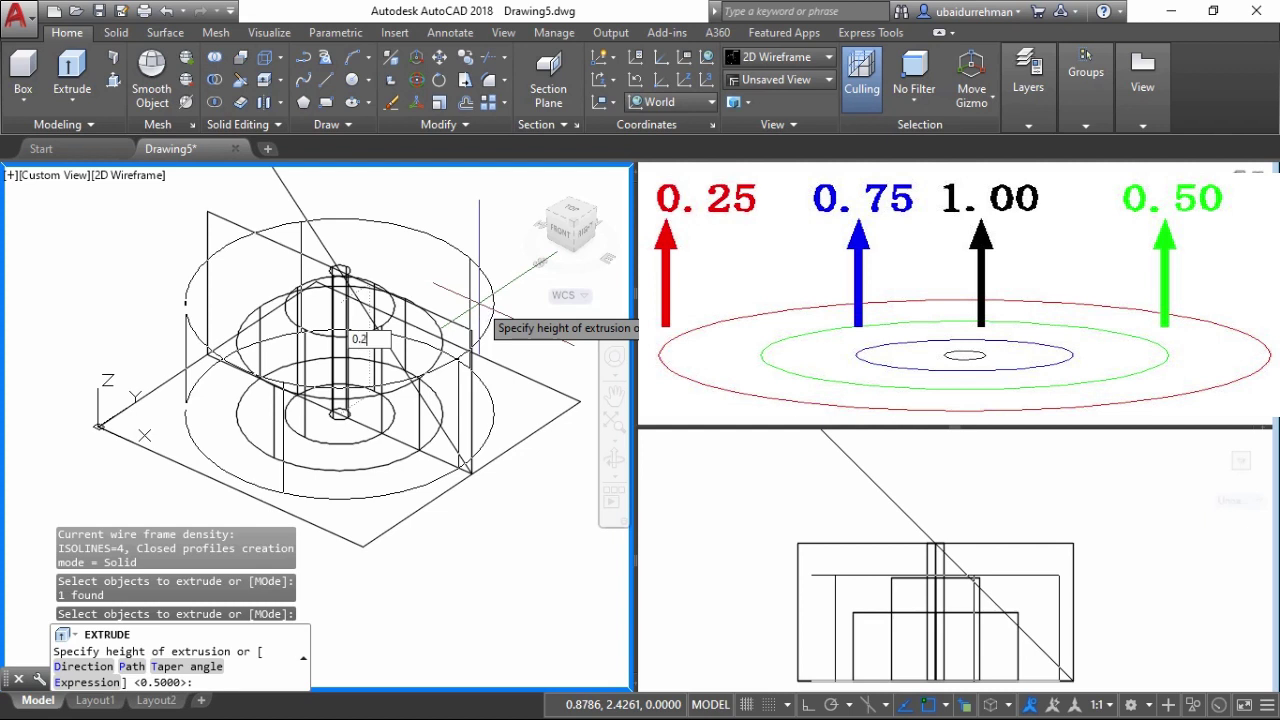
{"action": "key", "text": "Return"}
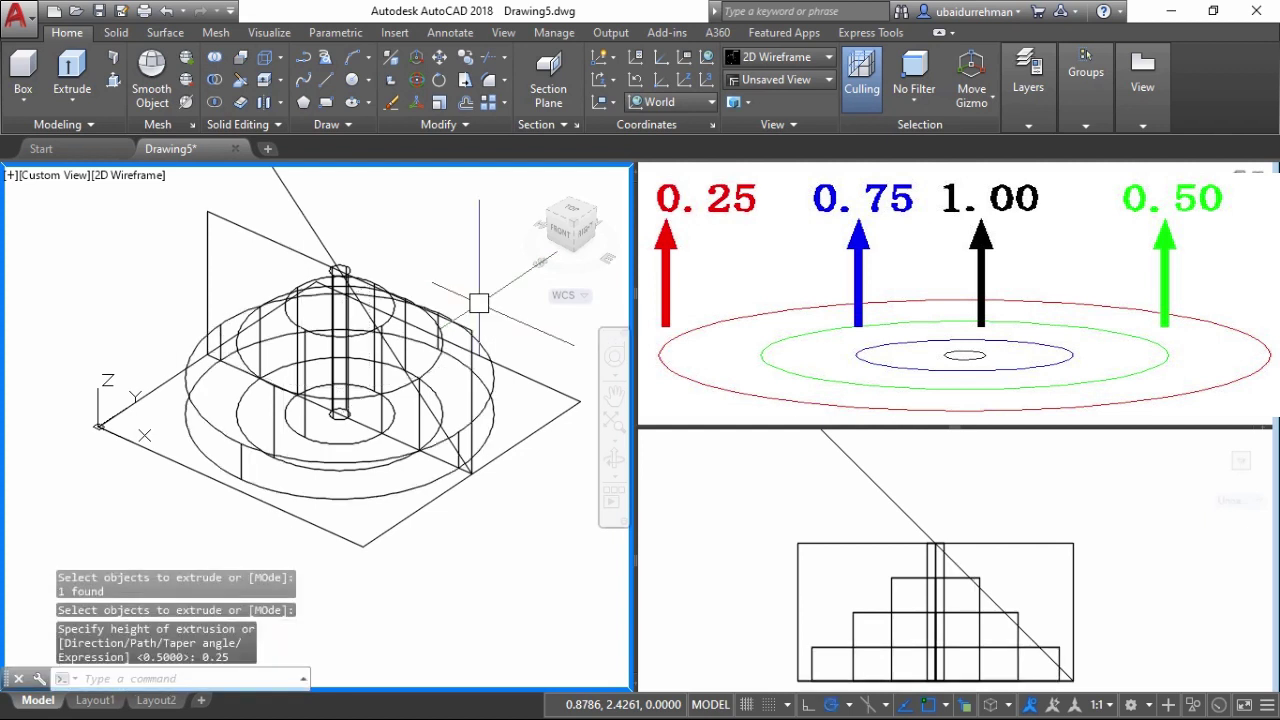
Step: Union all four stepped cylinders, using selection cycling for the thin centre one, then orbit to check
{"action": "type", "text": "UN"}
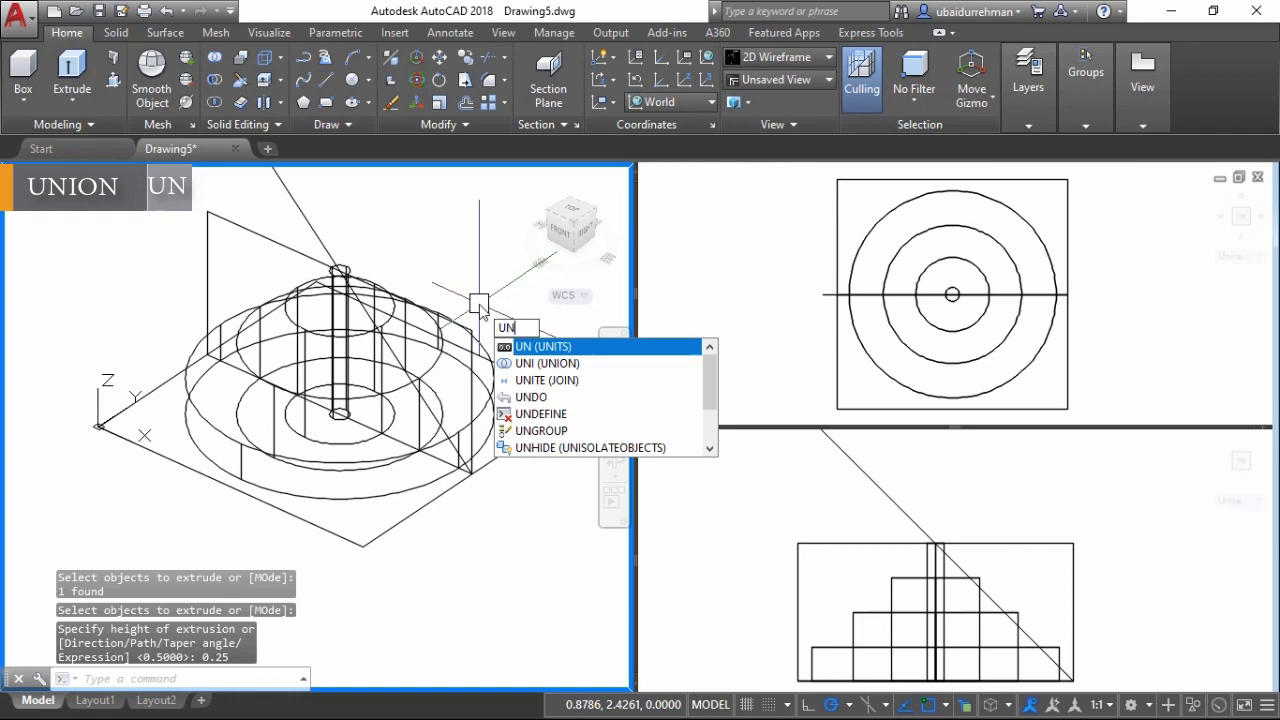
{"action": "type", "text": "ION"}
{"action": "key", "text": "Return"}
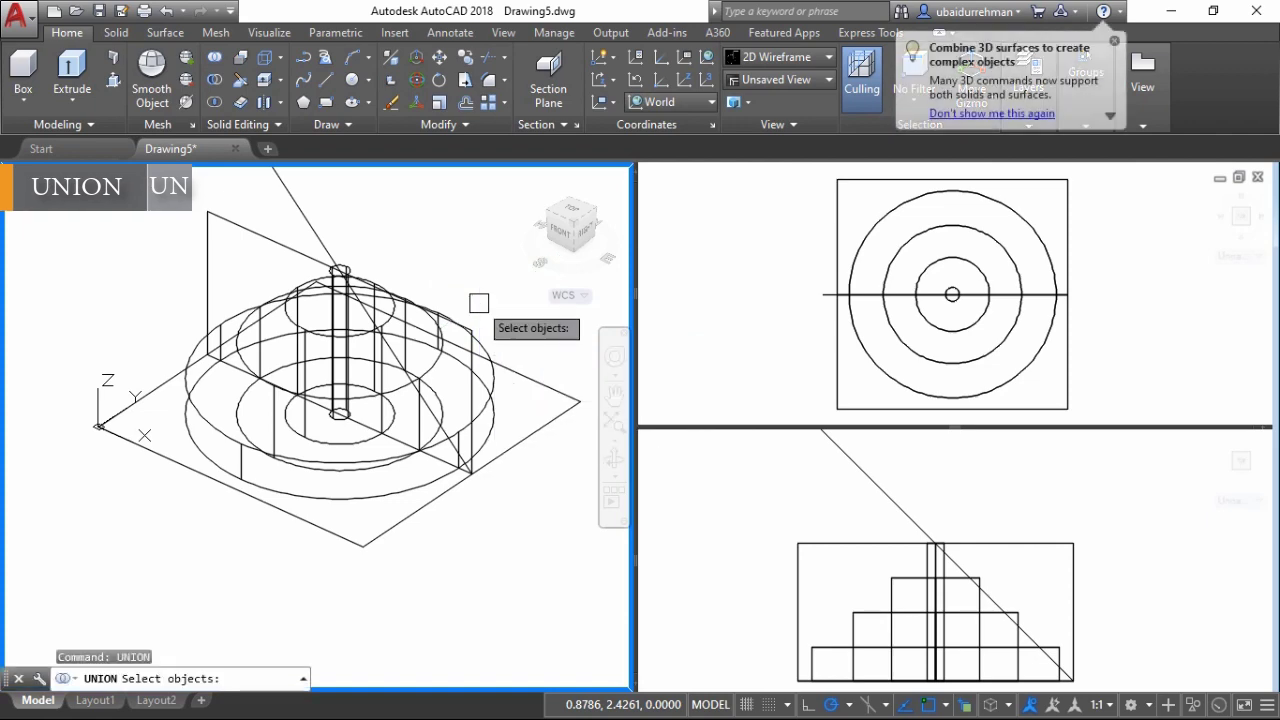
{"action": "left_click", "coordinate": [488, 392]}
{"action": "left_click", "coordinate": [430, 364]}
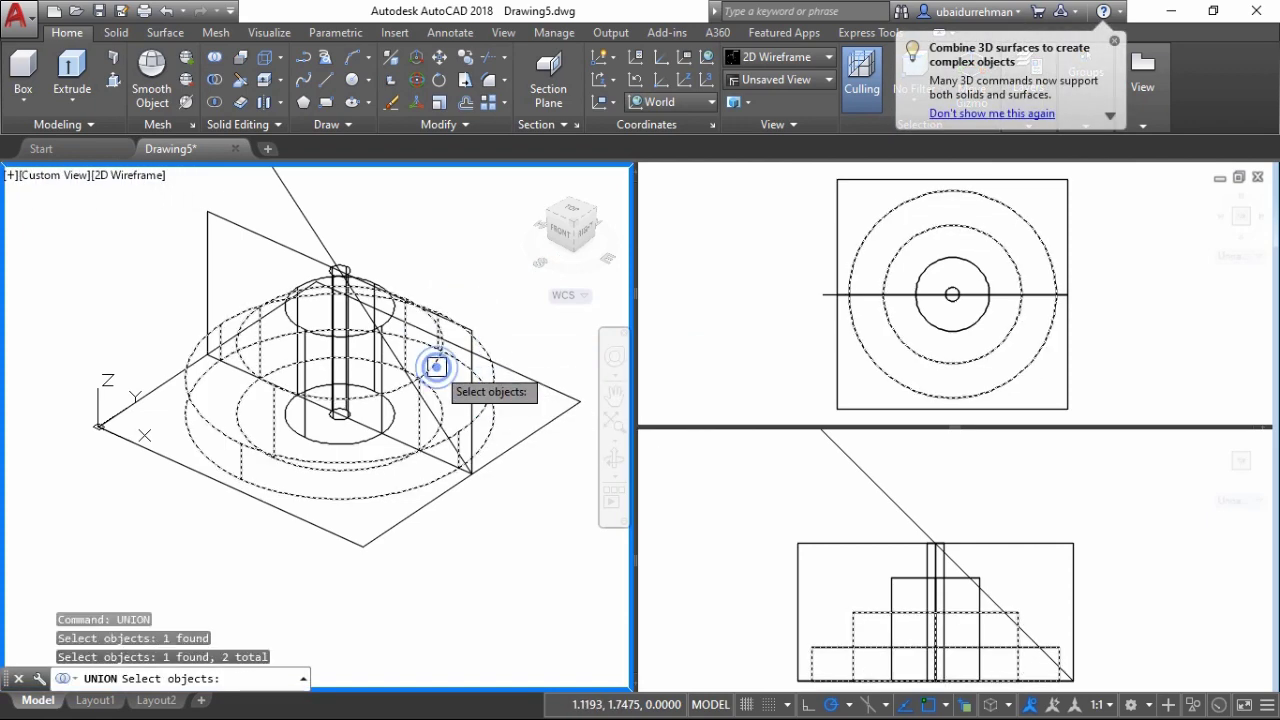
{"action": "left_click", "coordinate": [392, 320]}
{"action": "left_click", "coordinate": [345, 262]}
{"action": "left_click", "coordinate": [352, 258]}
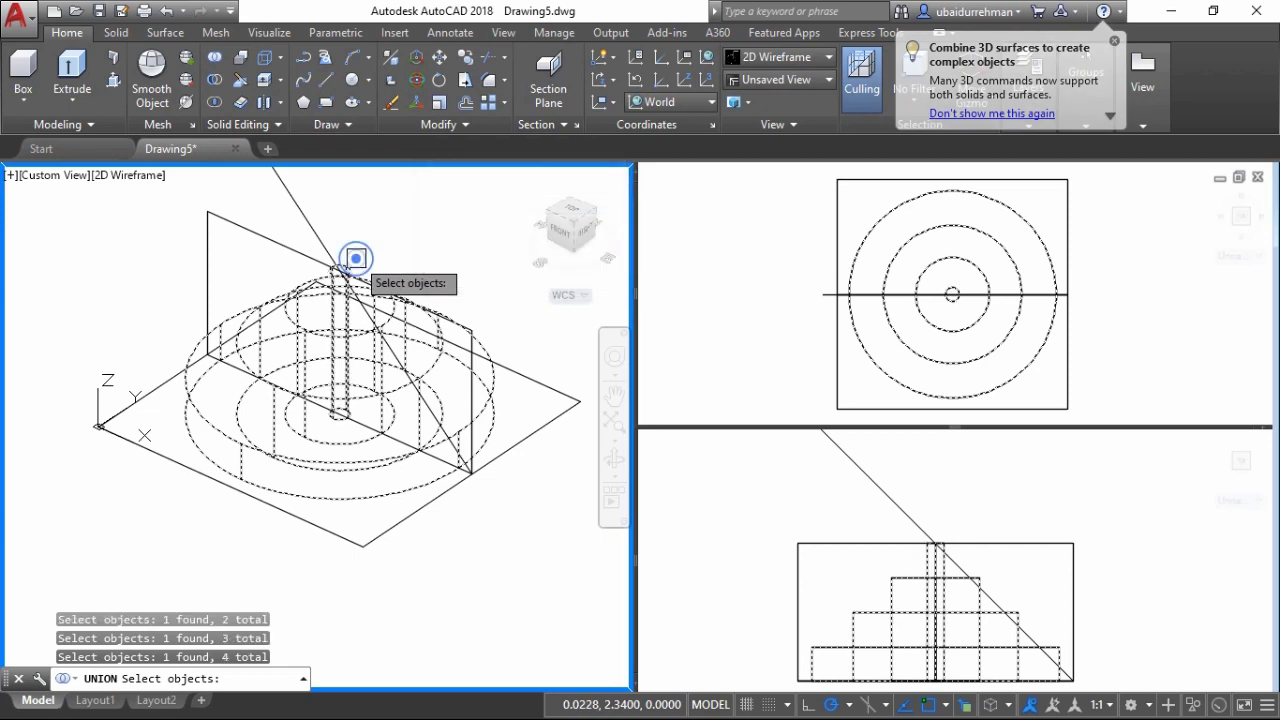
{"action": "key", "text": "Return"}
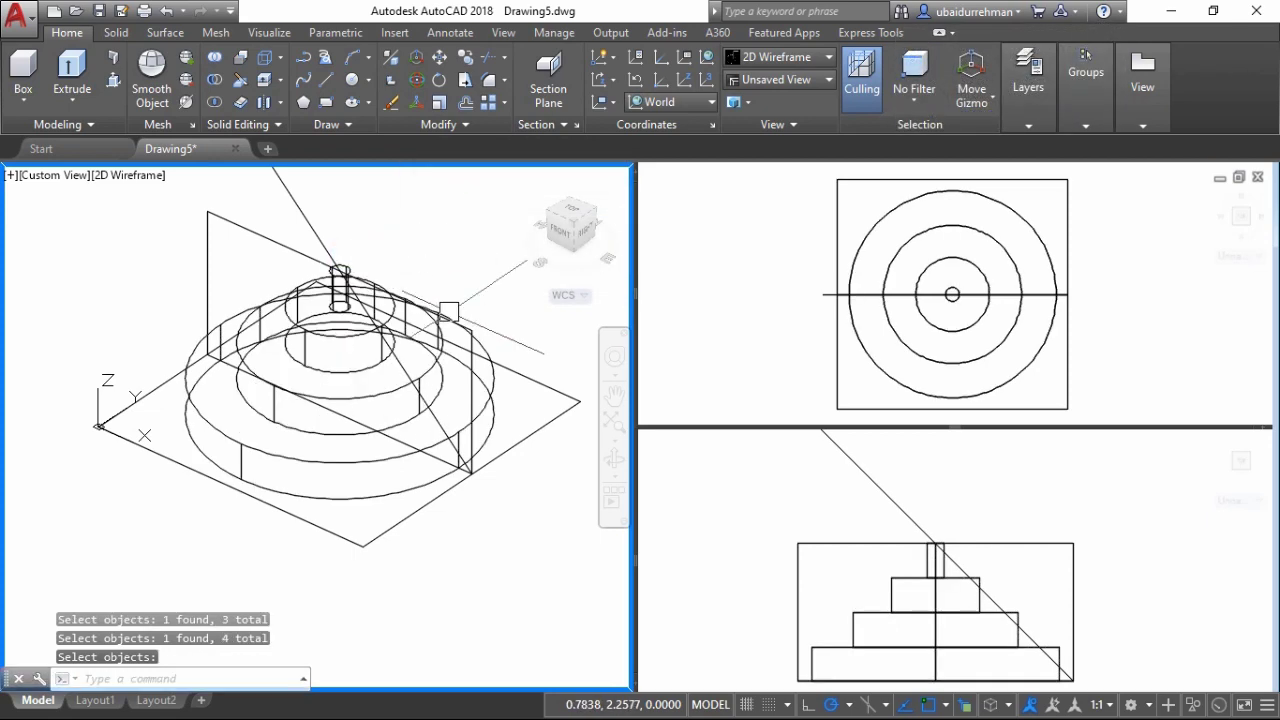
{"action": "middle_click_drag", "start_coordinate": [520, 400], "coordinate": [419, 512], "text": "shift"}
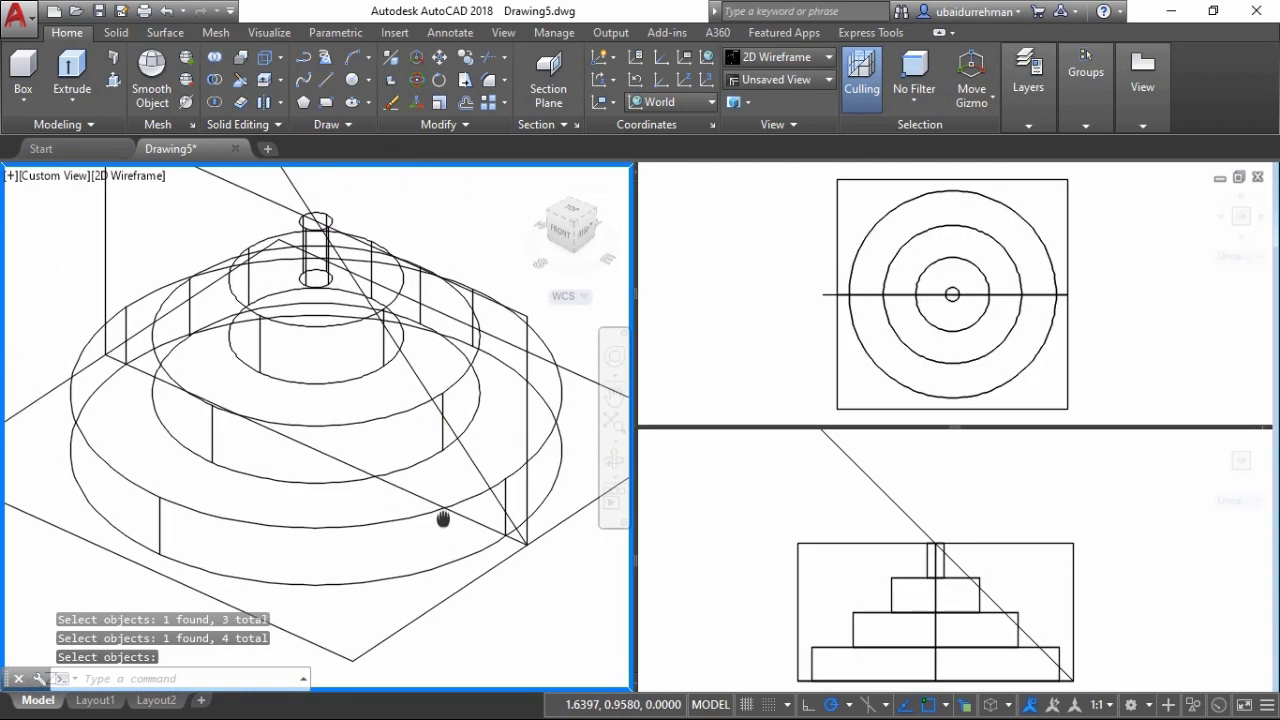
Step: Mirror the merged stepped solid upward across the rectangle's top edge, keeping the original
{"action": "left_click", "coordinate": [731, 587]}
{"action": "left_click", "coordinate": [891, 590]}
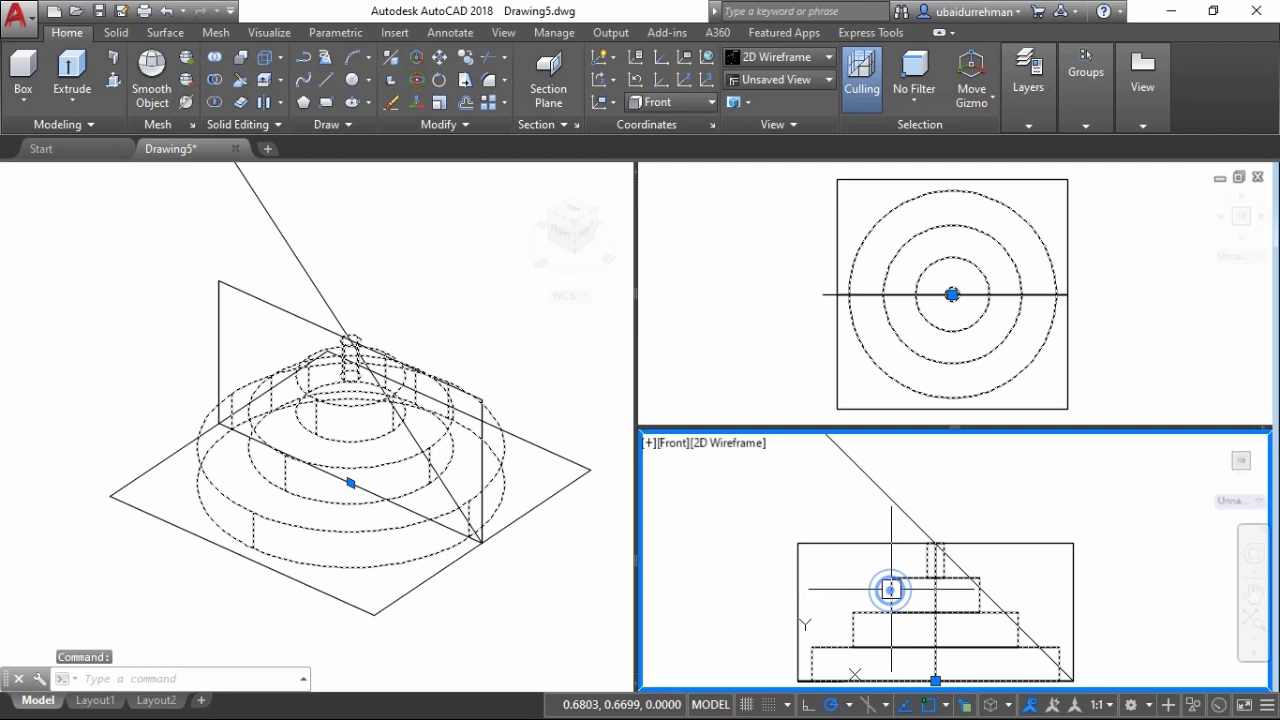
{"action": "type", "text": "mi"}
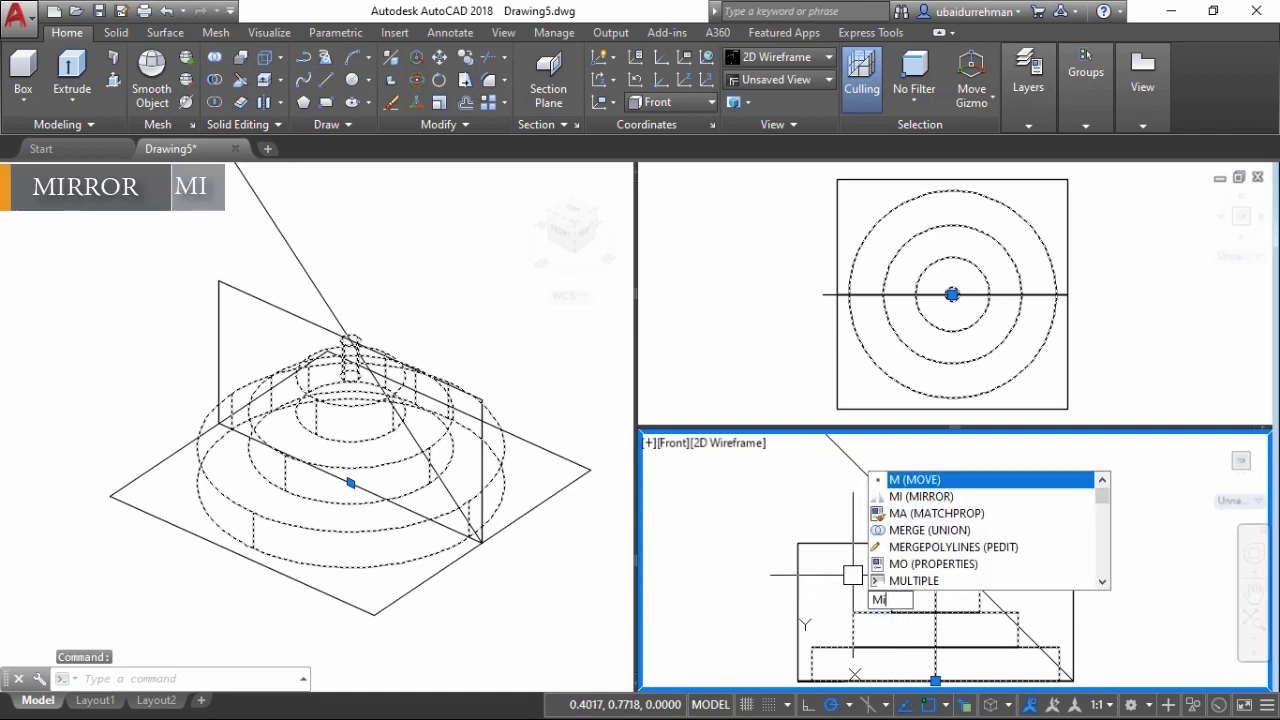
{"action": "key", "text": "Return"}
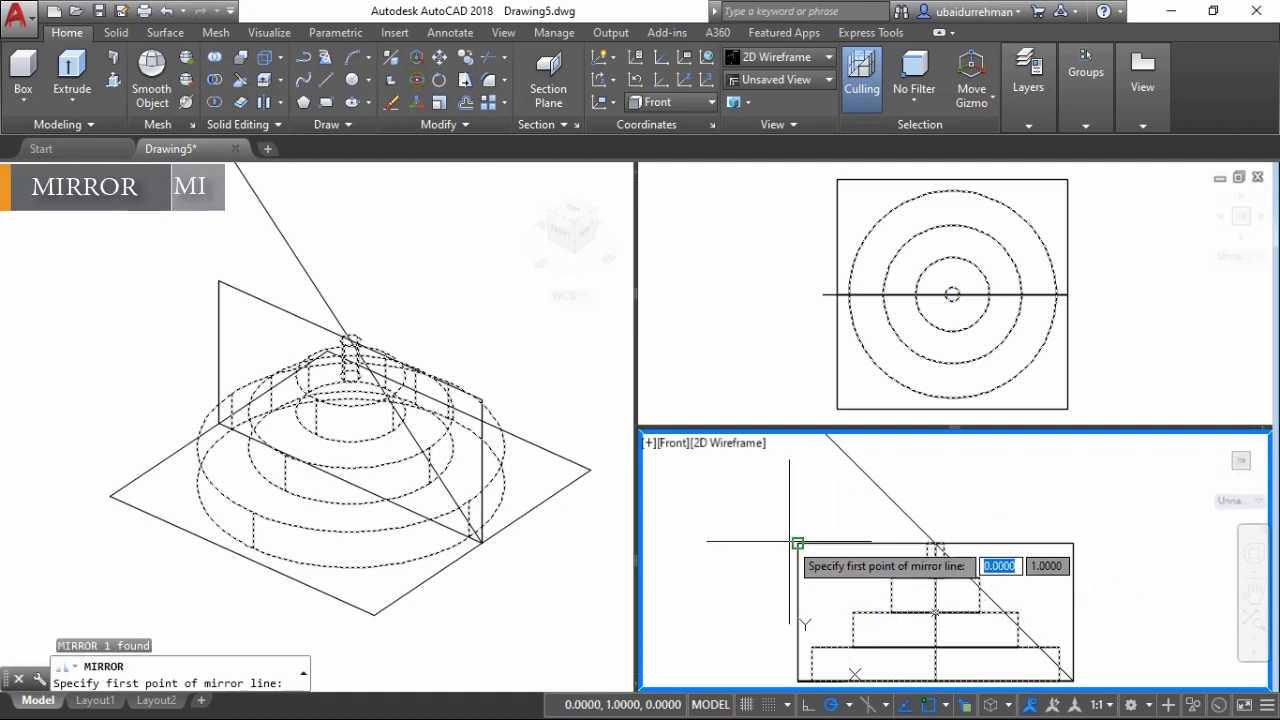
{"action": "left_click", "coordinate": [797, 544]}
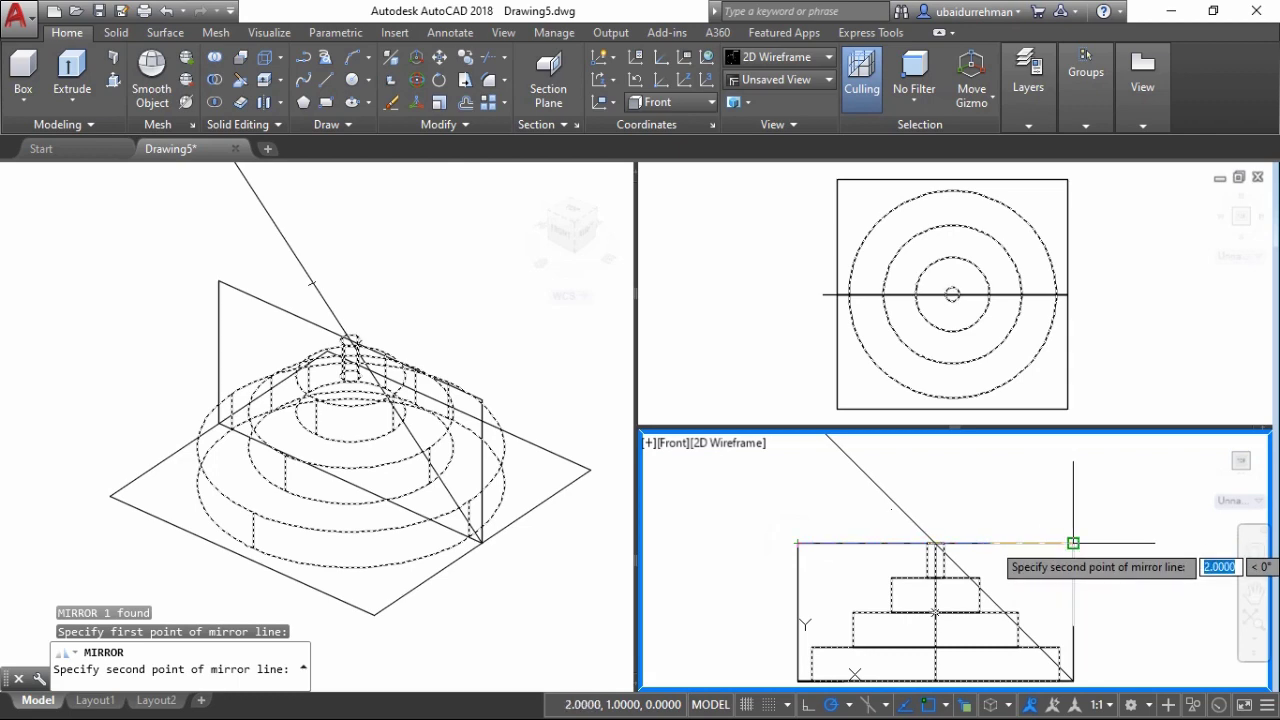
{"action": "left_click", "coordinate": [1073, 543]}
{"action": "key", "text": "Return"}
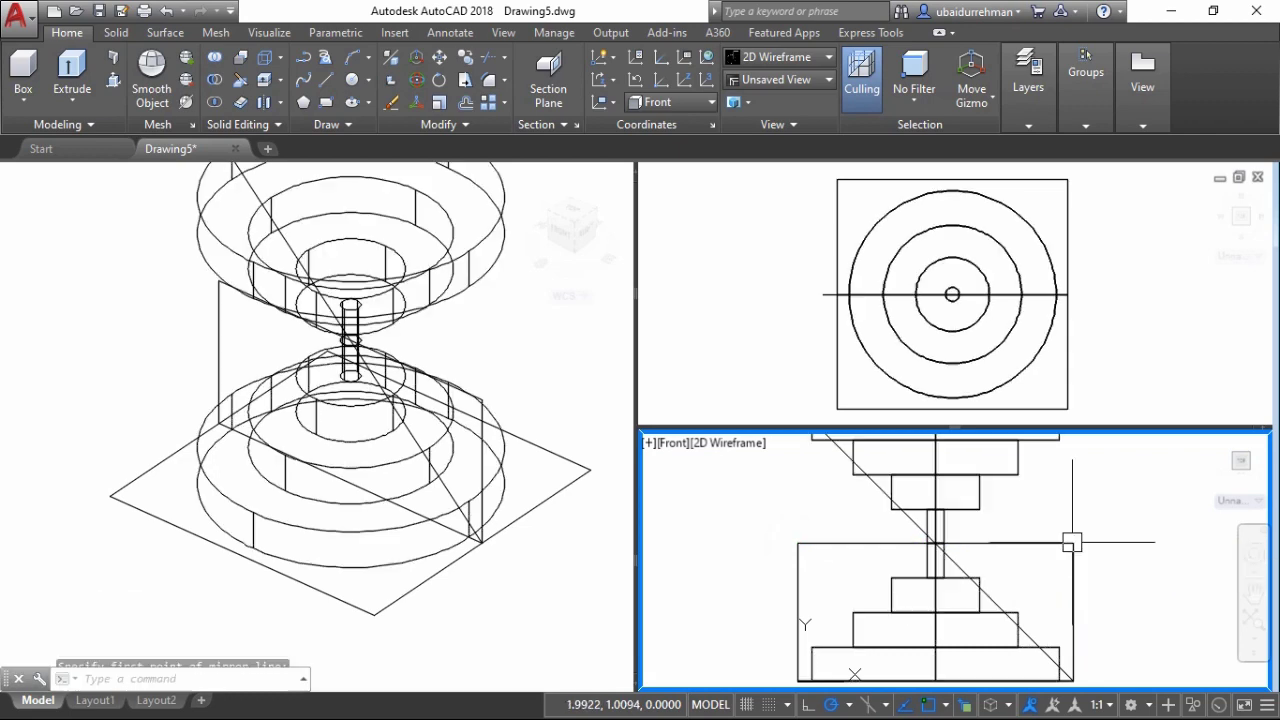
Step: Zoom and pan the 3D and front viewports to frame the whole part
{"action": "left_click", "coordinate": [546, 392]}
{"action": "scroll", "coordinate": [546, 392], "scroll_direction": "up", "scroll_amount": 2}
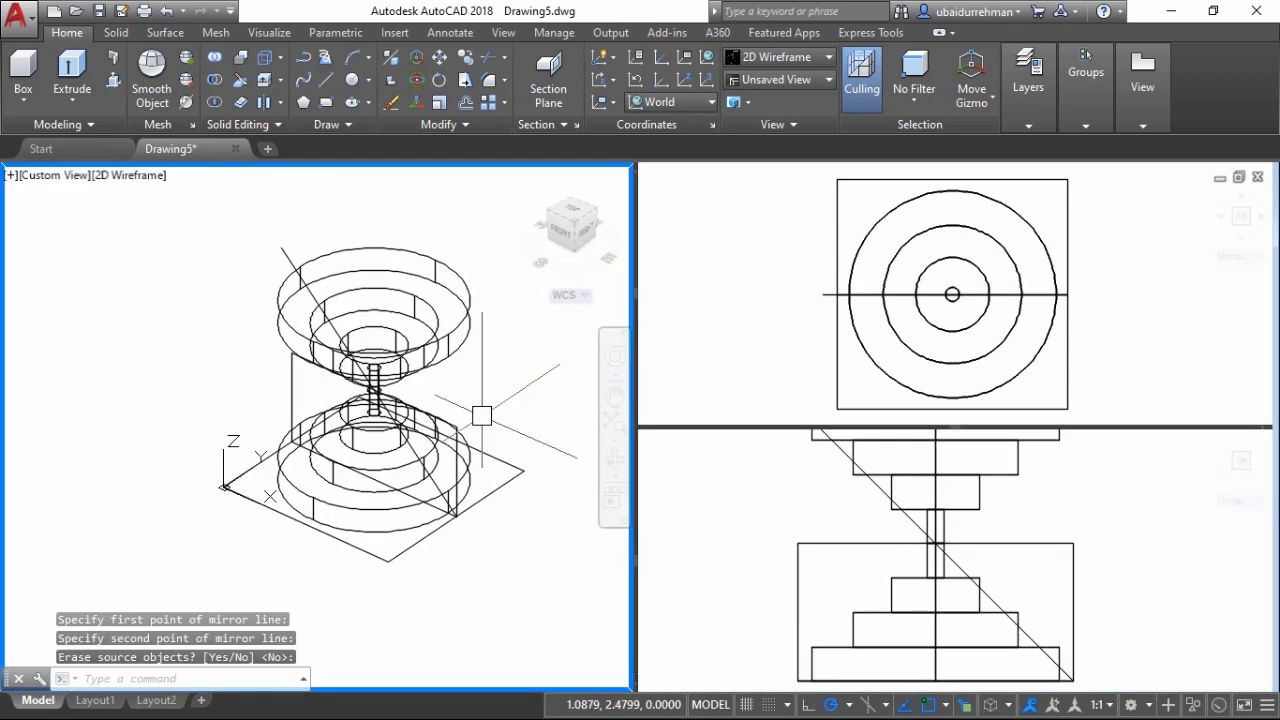
{"action": "scroll", "coordinate": [503, 443], "scroll_direction": "up", "scroll_amount": 3}
{"action": "scroll", "coordinate": [514, 400], "scroll_direction": "up", "scroll_amount": 2}
{"action": "left_click", "coordinate": [704, 305]}
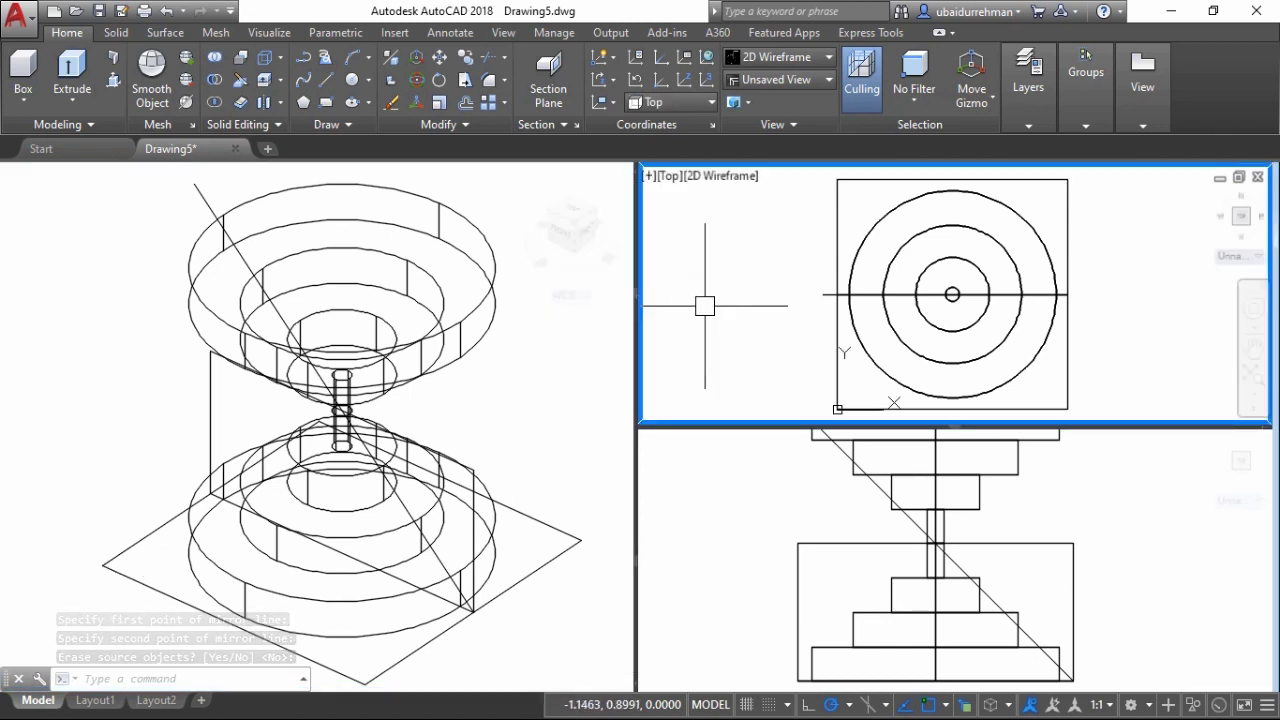
{"action": "left_click", "coordinate": [730, 527]}
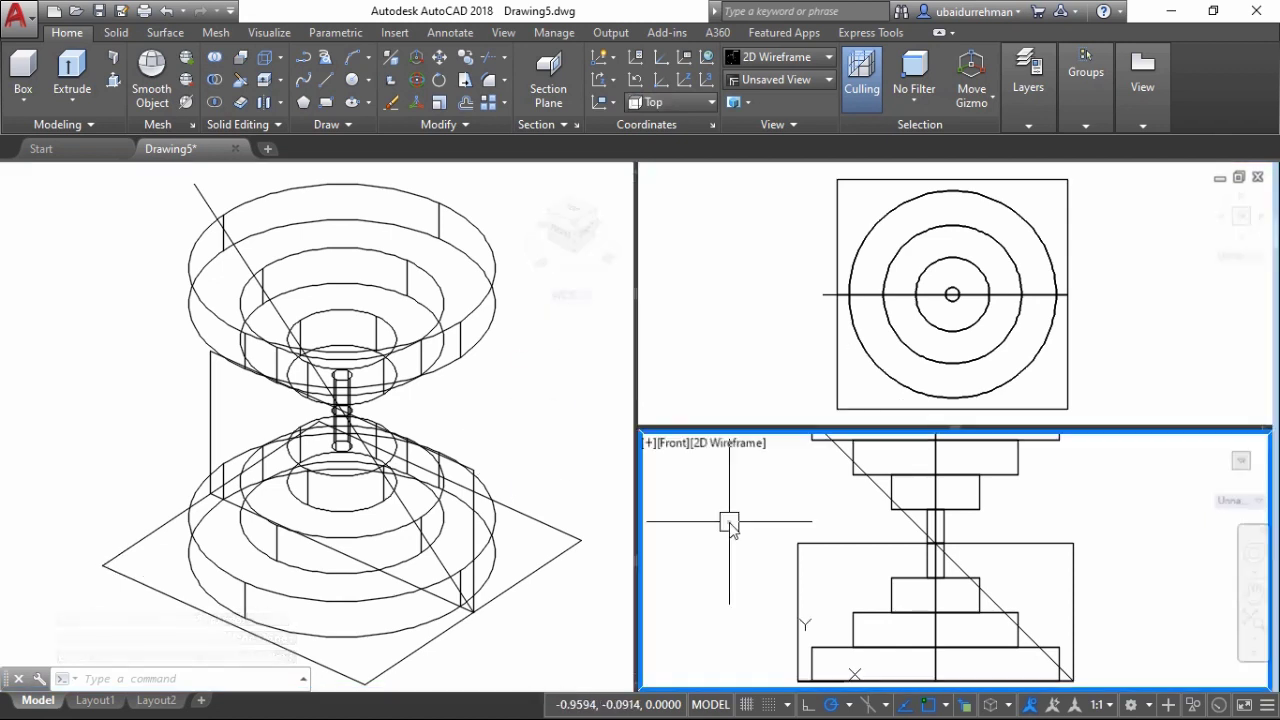
{"action": "left_click", "coordinate": [505, 400]}
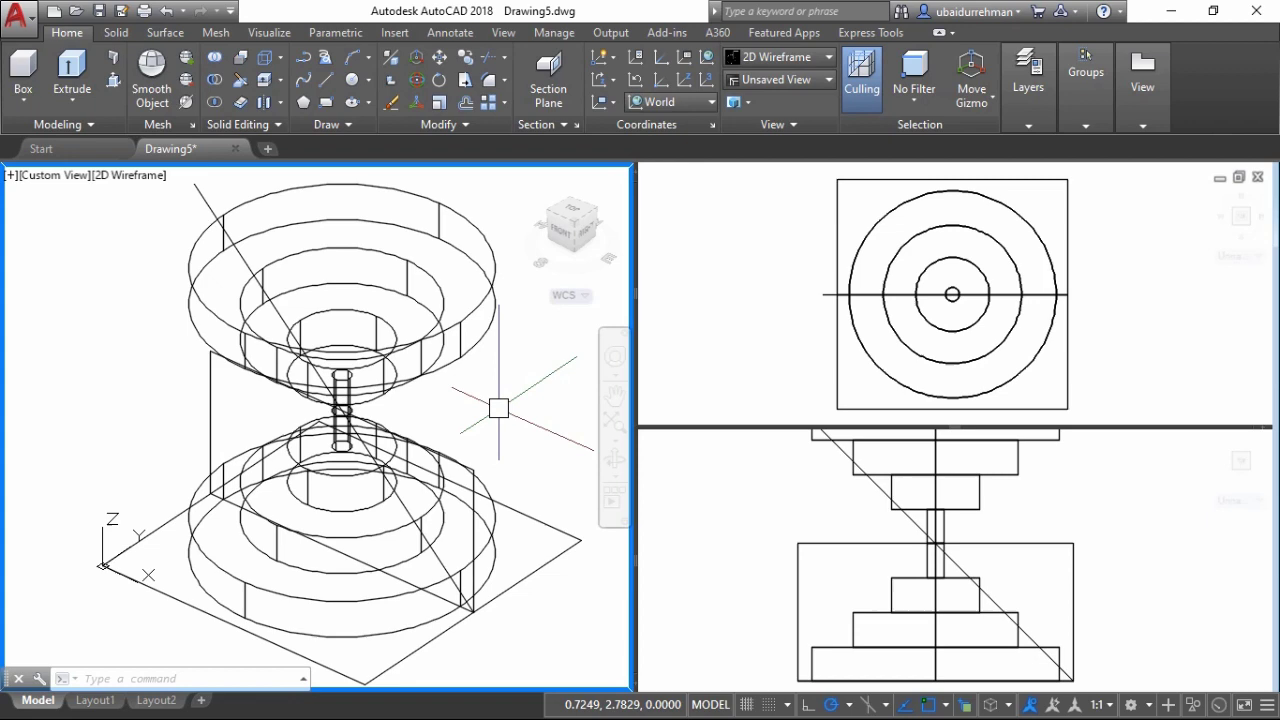
{"action": "left_click", "coordinate": [867, 528]}
{"action": "scroll", "coordinate": [823, 514], "scroll_direction": "down", "scroll_amount": 2}
{"action": "middle_click_drag", "start_coordinate": [808, 500], "coordinate": [837, 528]}
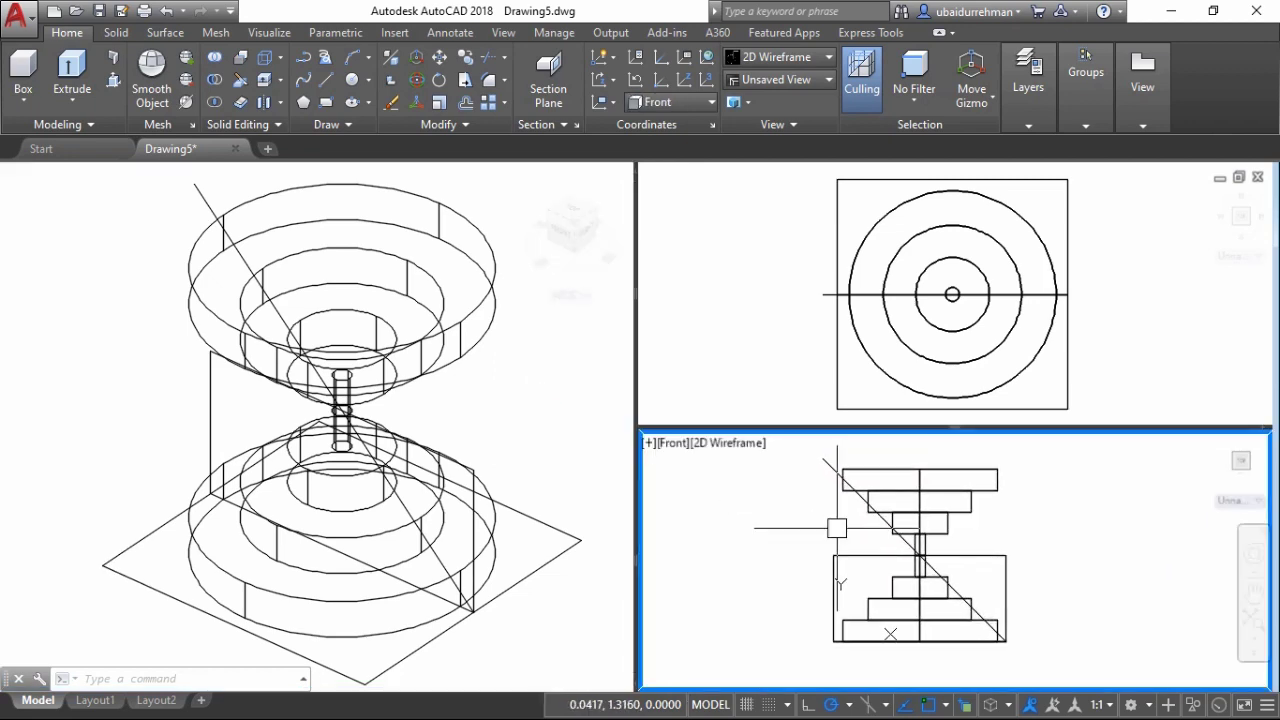
Step: Select the upper and lower stepped solids, then cancel the selection
{"action": "left_click", "coordinate": [988, 470]}
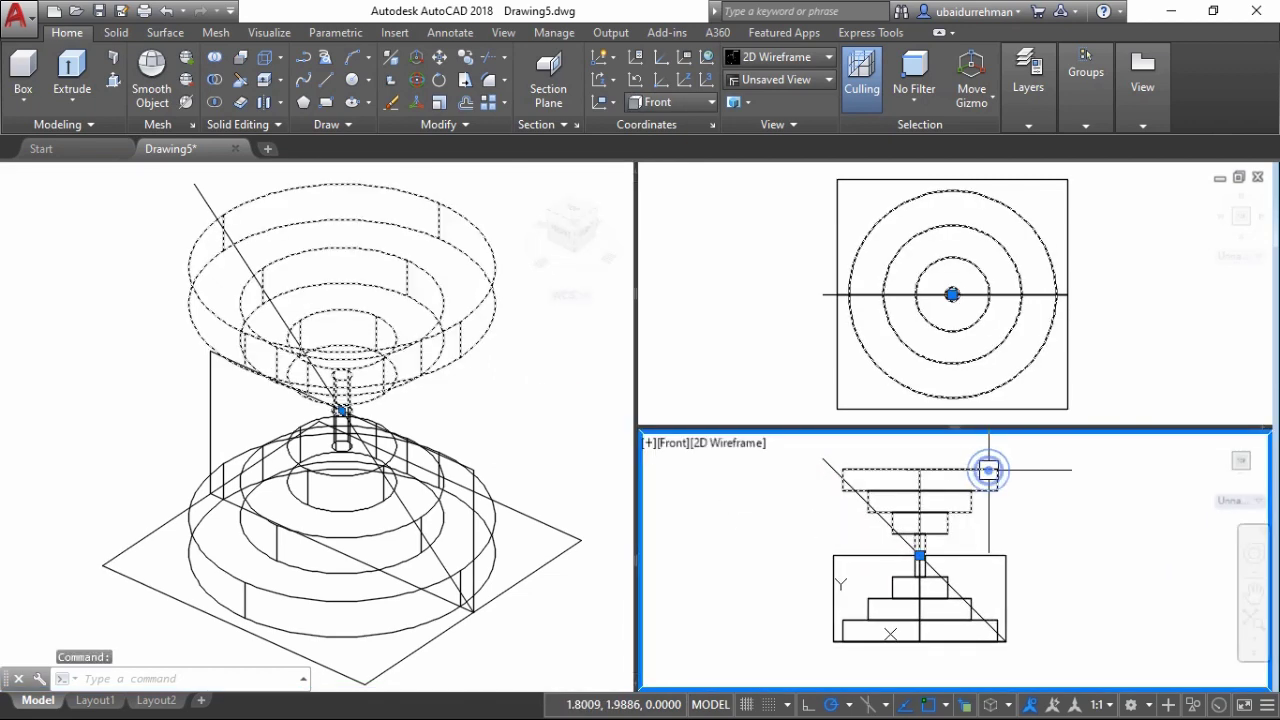
{"action": "left_click", "coordinate": [899, 589]}
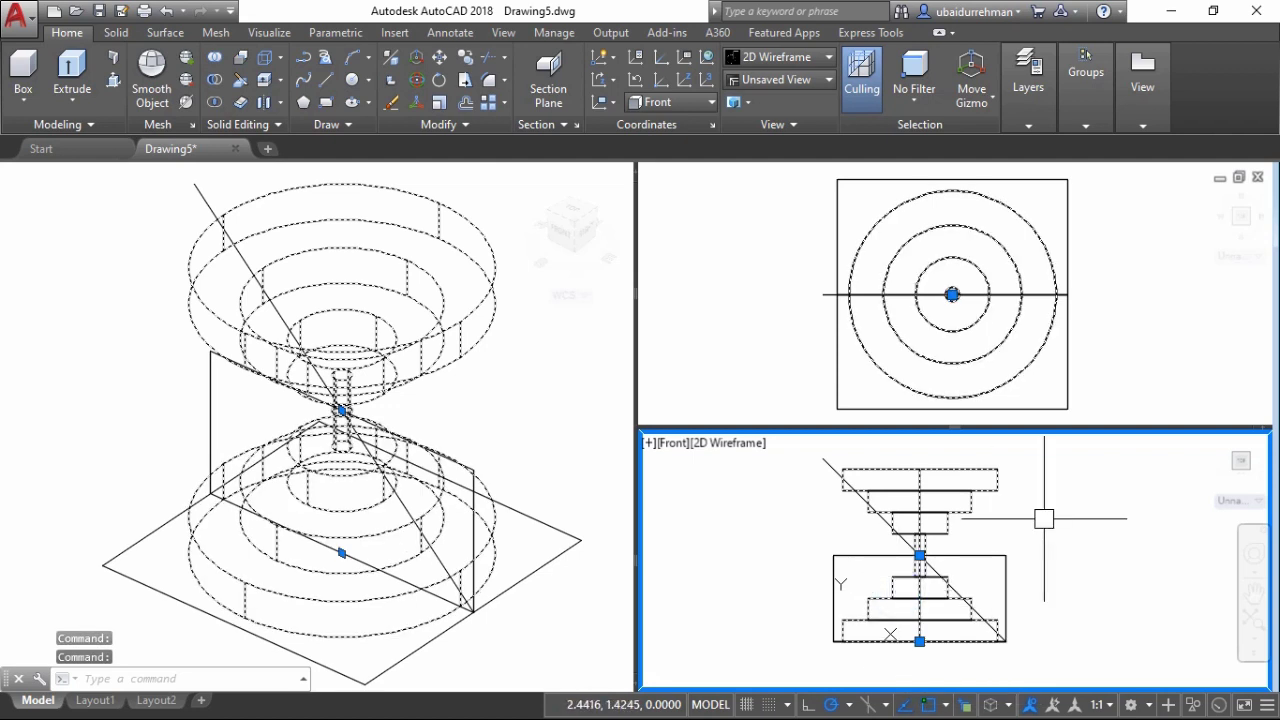
{"action": "type", "text": "mi"}
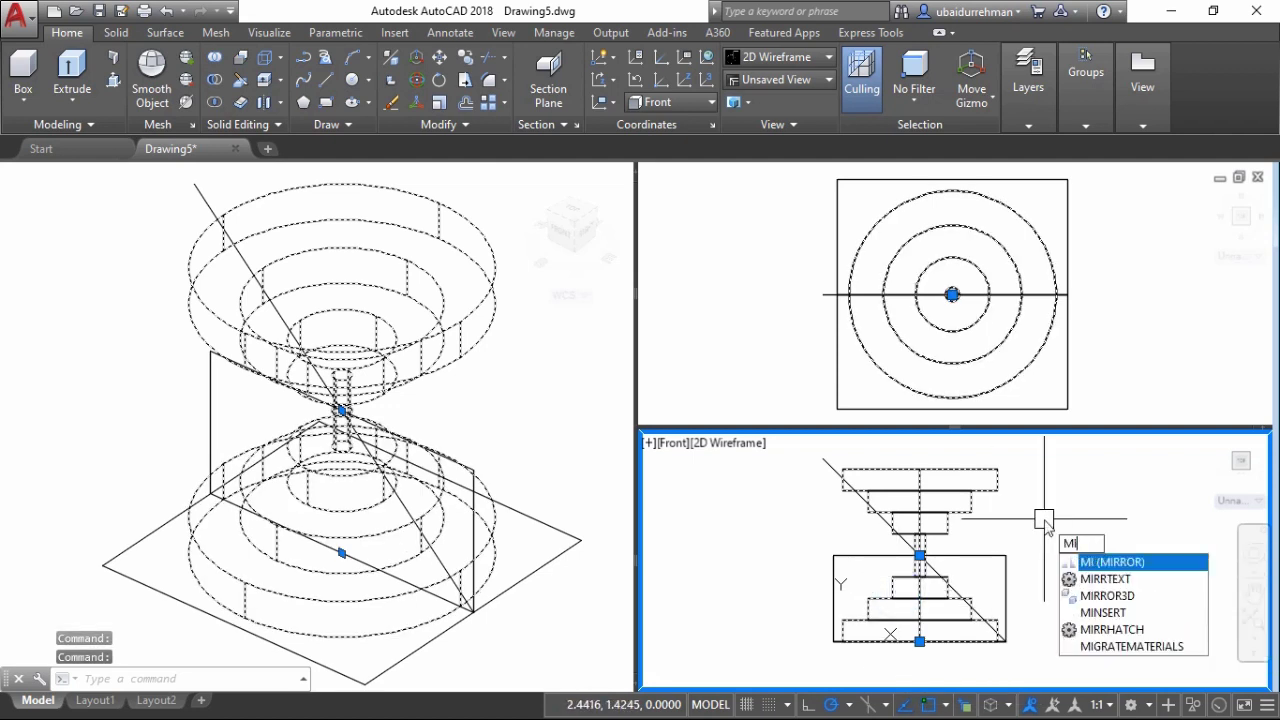
{"action": "key", "text": "Escape"}
{"action": "key", "text": "Escape"}
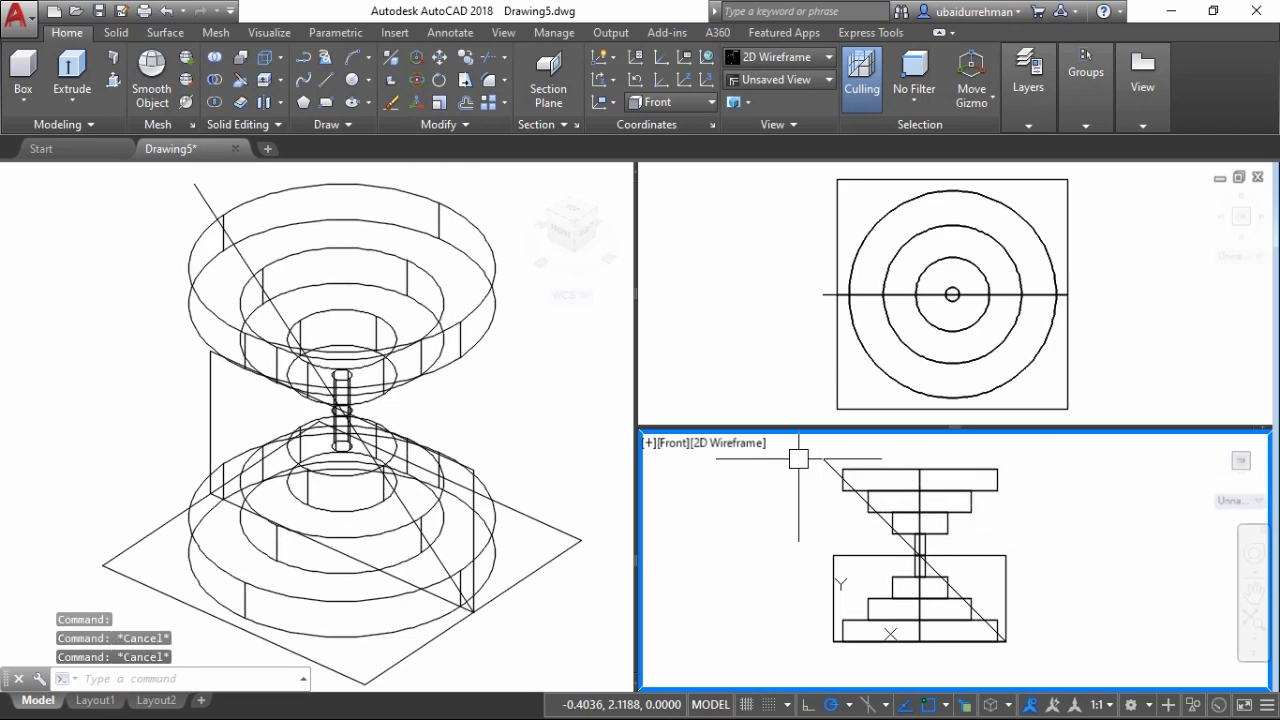
Step: Draw a vertical line in the 3D view rising straight up from the base
{"action": "left_click", "coordinate": [213, 384]}
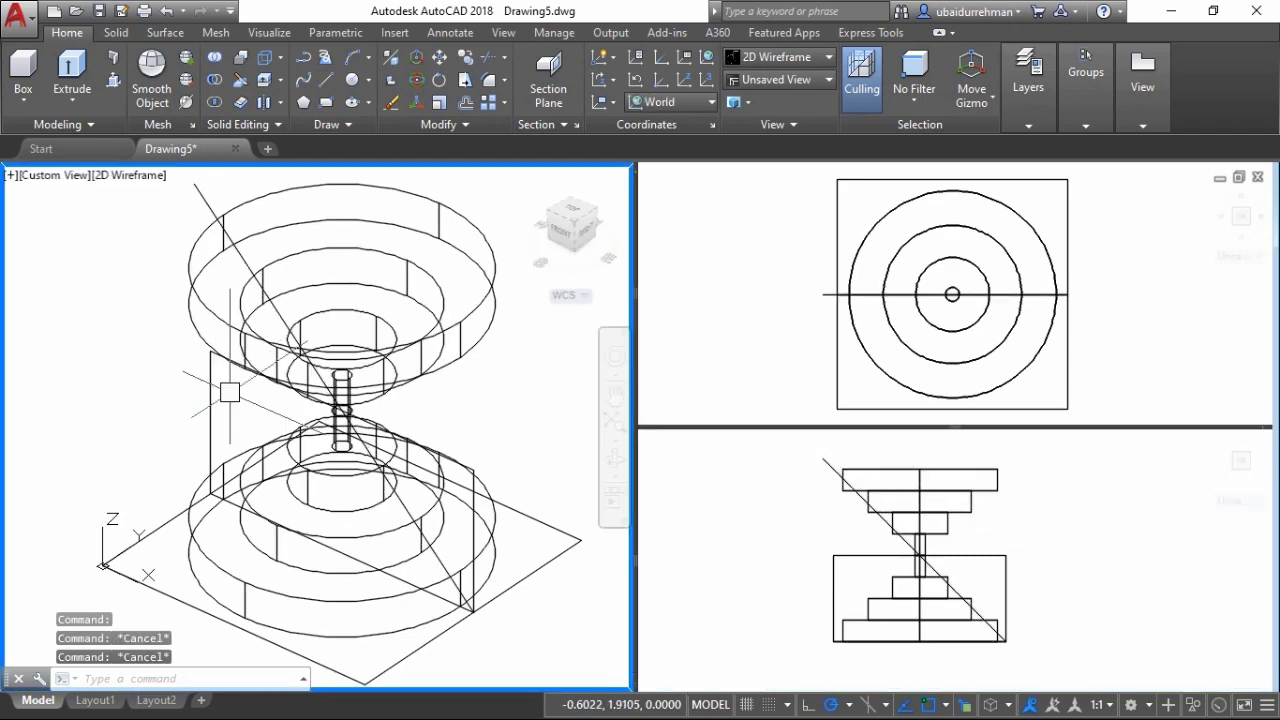
{"action": "type", "text": "l"}
{"action": "key", "text": "Return"}
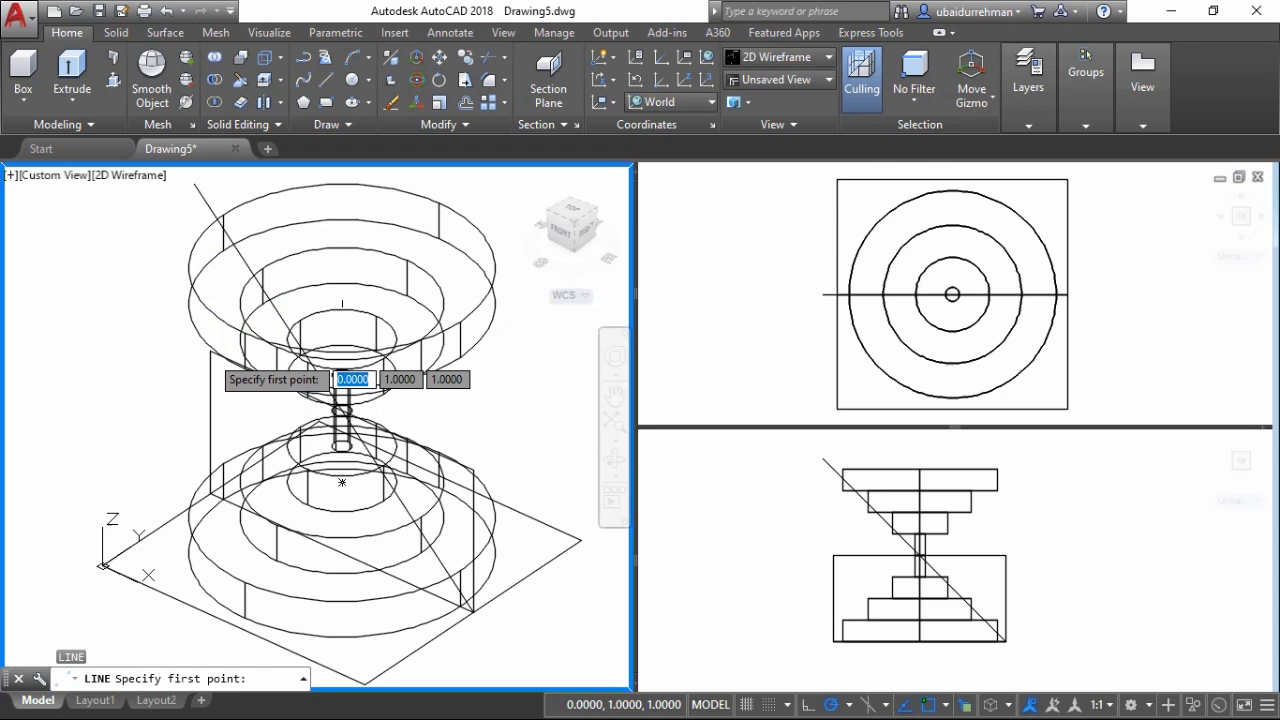
{"action": "left_click", "coordinate": [211, 351]}
{"action": "left_click", "coordinate": [210, 185]}
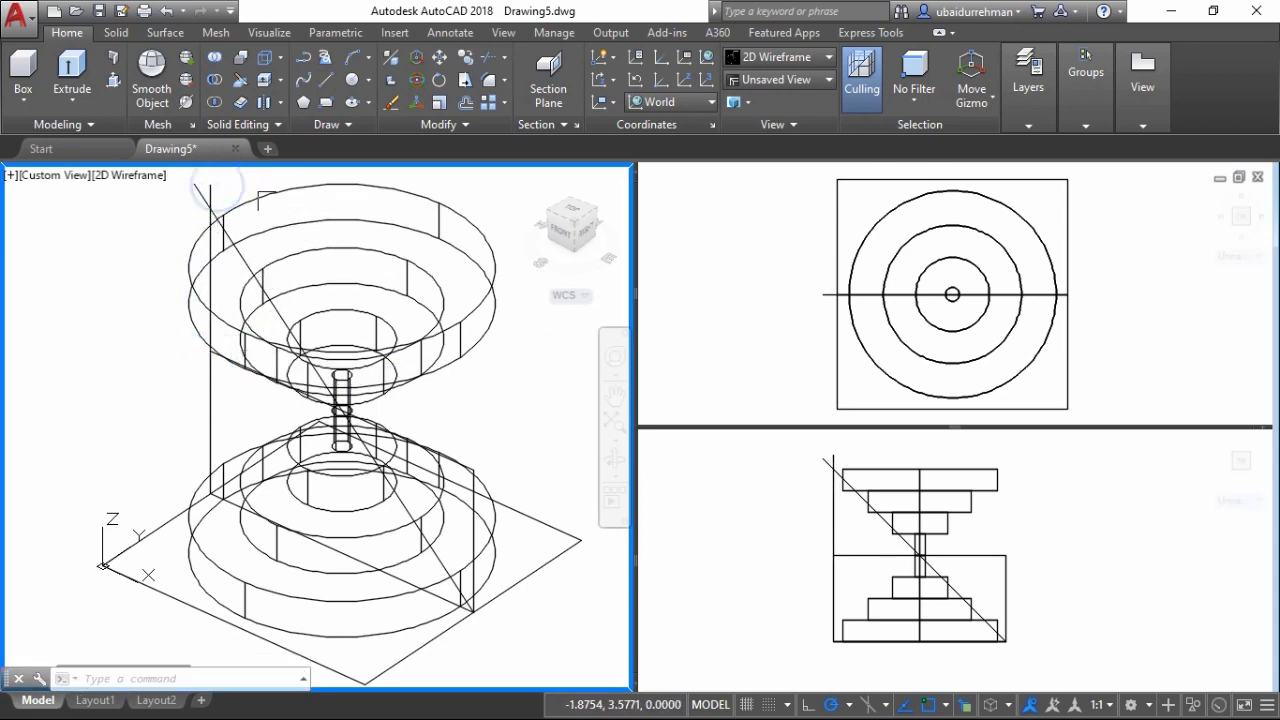
{"action": "key", "text": "Escape"}
Step: Mirror the upper and lower stepped solids across the diagonal line, keeping the originals
{"action": "left_click", "coordinate": [810, 507]}
{"action": "left_click", "coordinate": [892, 468]}
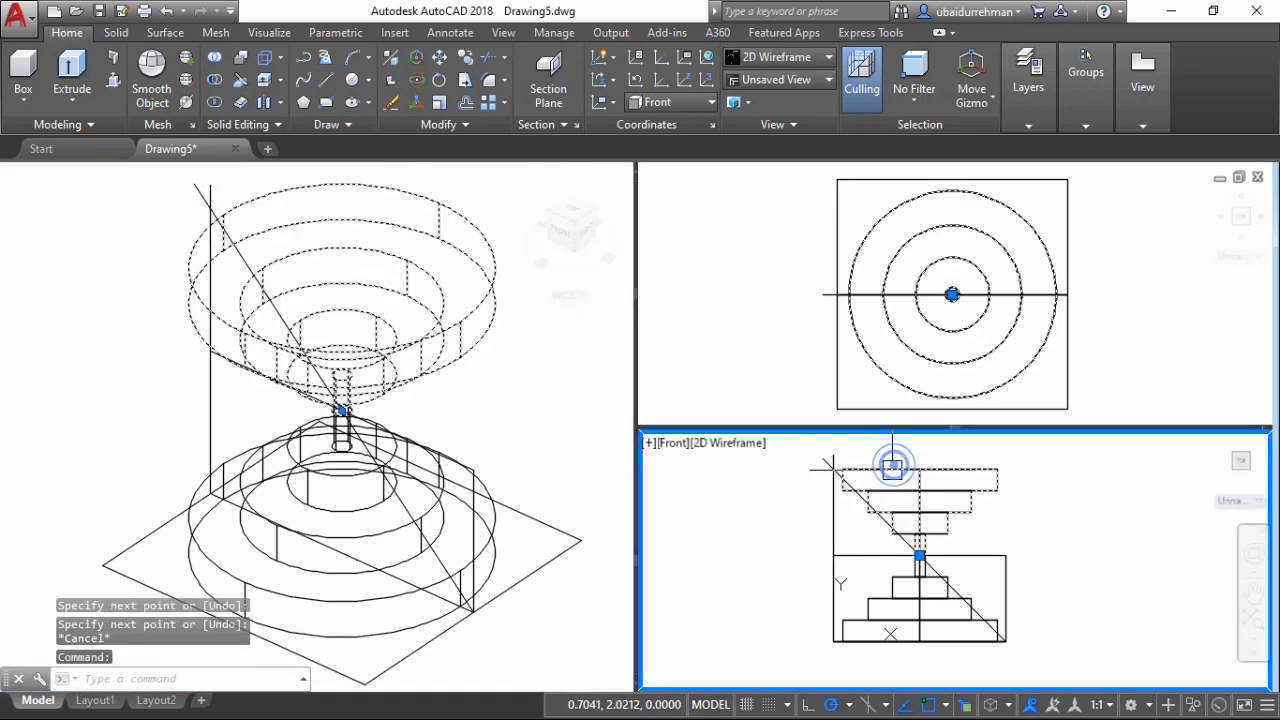
{"action": "left_click", "coordinate": [879, 582]}
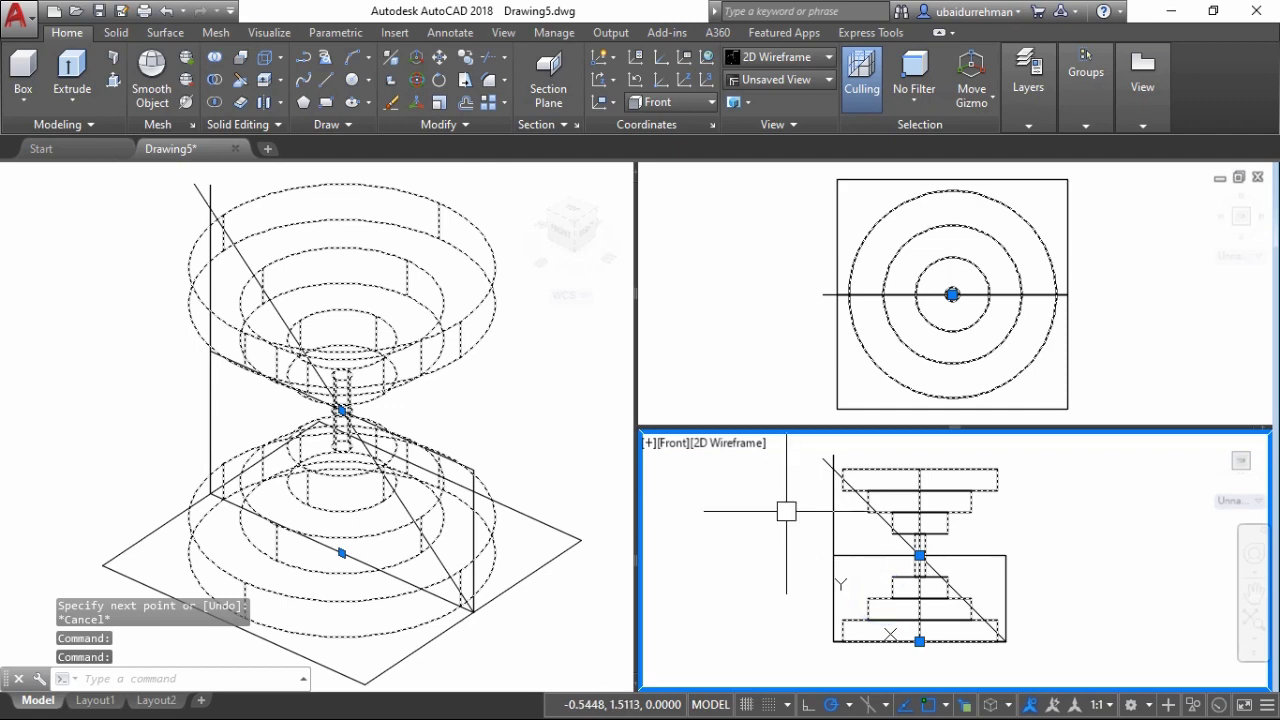
{"action": "key", "text": "ctrl+z"}
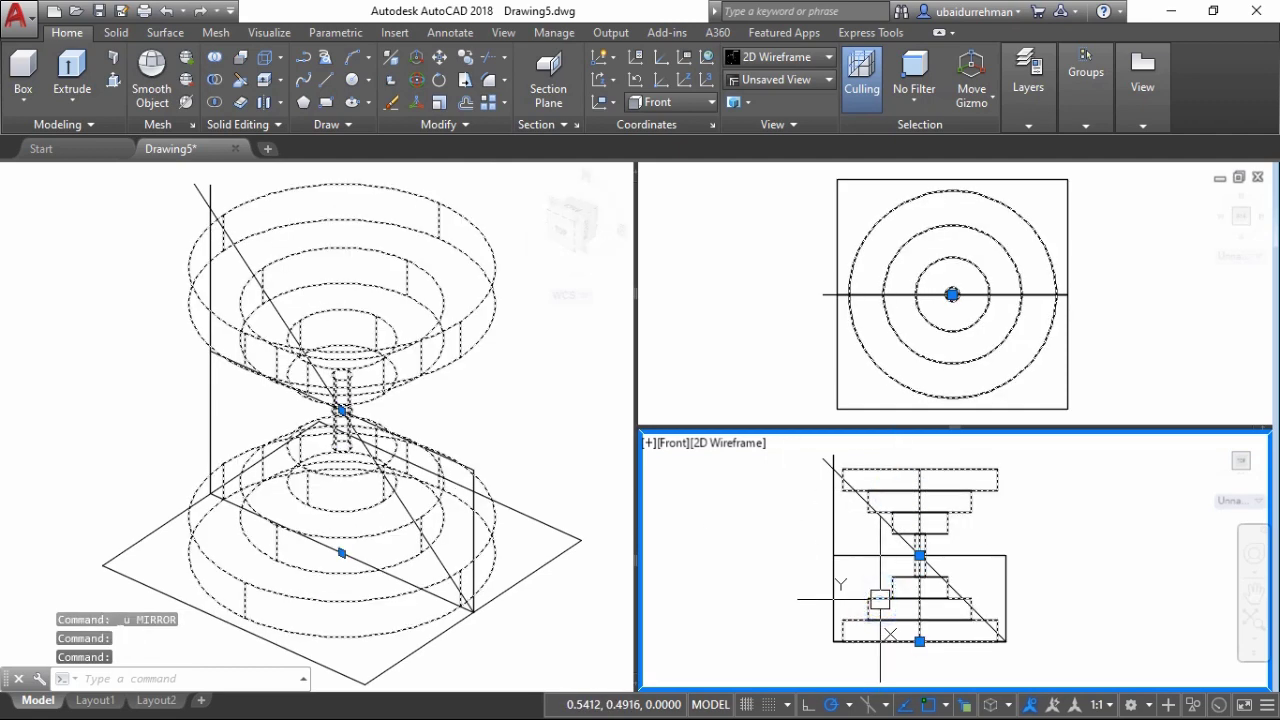
{"action": "type", "text": "mi"}
{"action": "key", "text": "Return"}
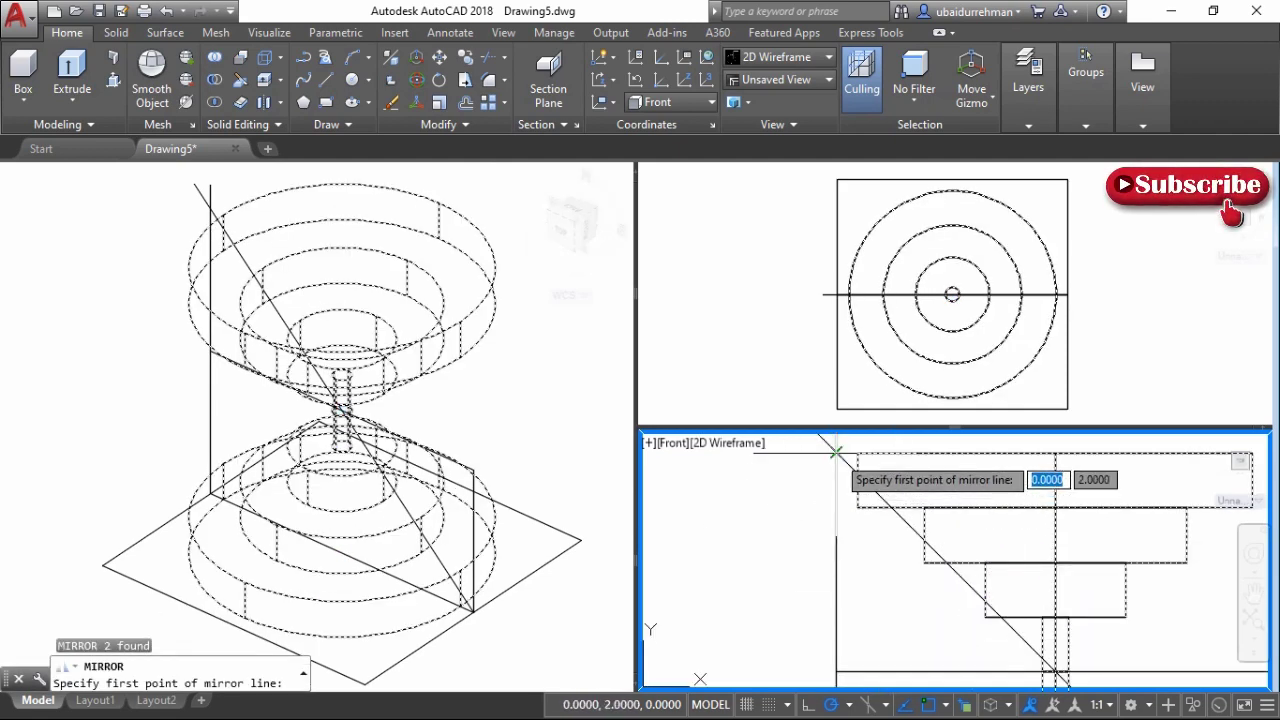
{"action": "left_click", "coordinate": [836, 455]}
{"action": "scroll", "coordinate": [1000, 625], "scroll_direction": "up", "scroll_amount": 4}
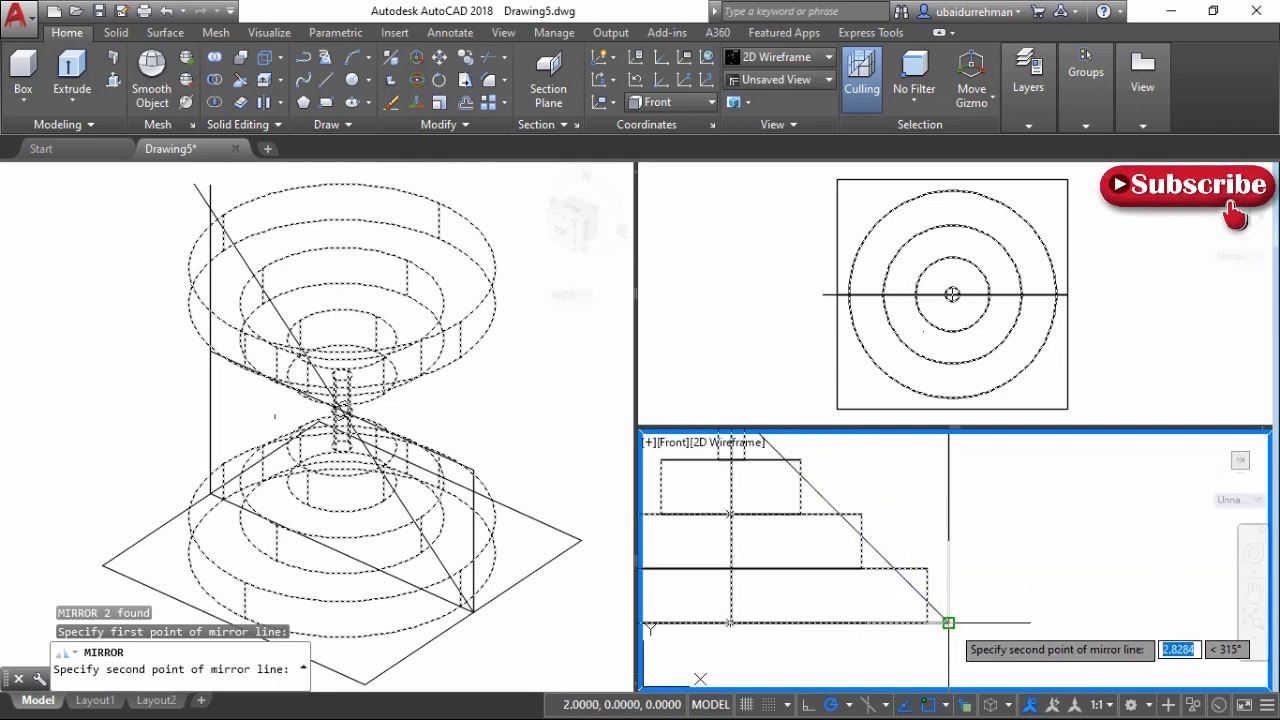
{"action": "left_click", "coordinate": [950, 626]}
{"action": "key", "text": "Return"}
{"action": "scroll", "coordinate": [1000, 640], "scroll_direction": "down", "scroll_amount": 2}
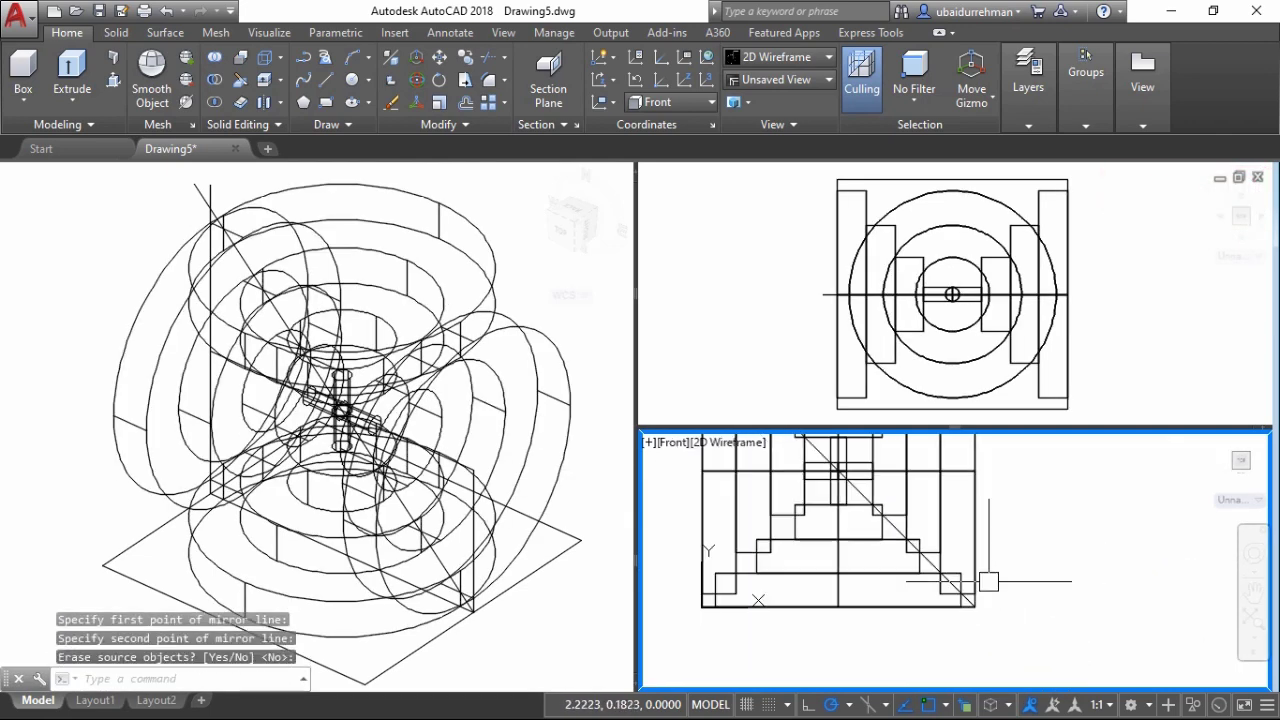
{"action": "scroll", "coordinate": [1040, 645], "scroll_direction": "down", "scroll_amount": 2}
{"action": "scroll", "coordinate": [1040, 645], "scroll_direction": "down", "scroll_amount": 2}
{"action": "middle_click_drag", "start_coordinate": [1040, 645], "coordinate": [1000, 600]}
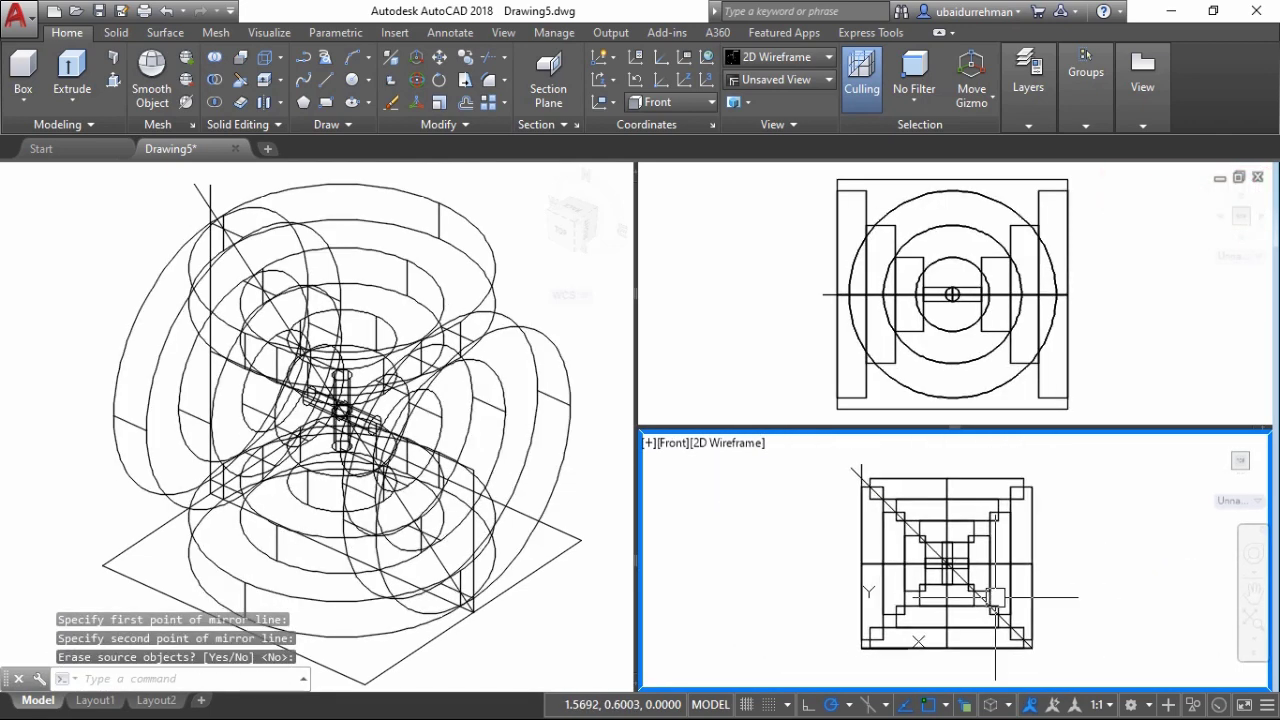
Step: Set the 3D viewport's visual style to Conceptual
{"action": "left_click", "coordinate": [805, 310]}
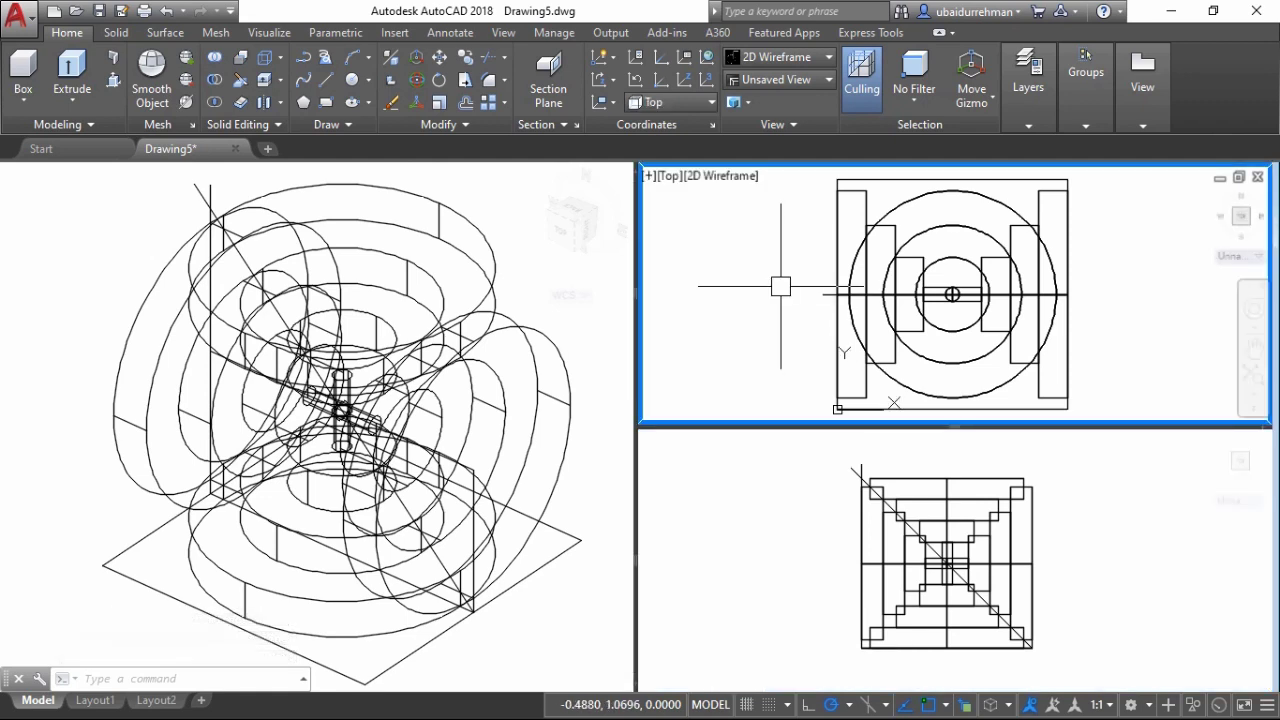
{"action": "left_click", "coordinate": [549, 291]}
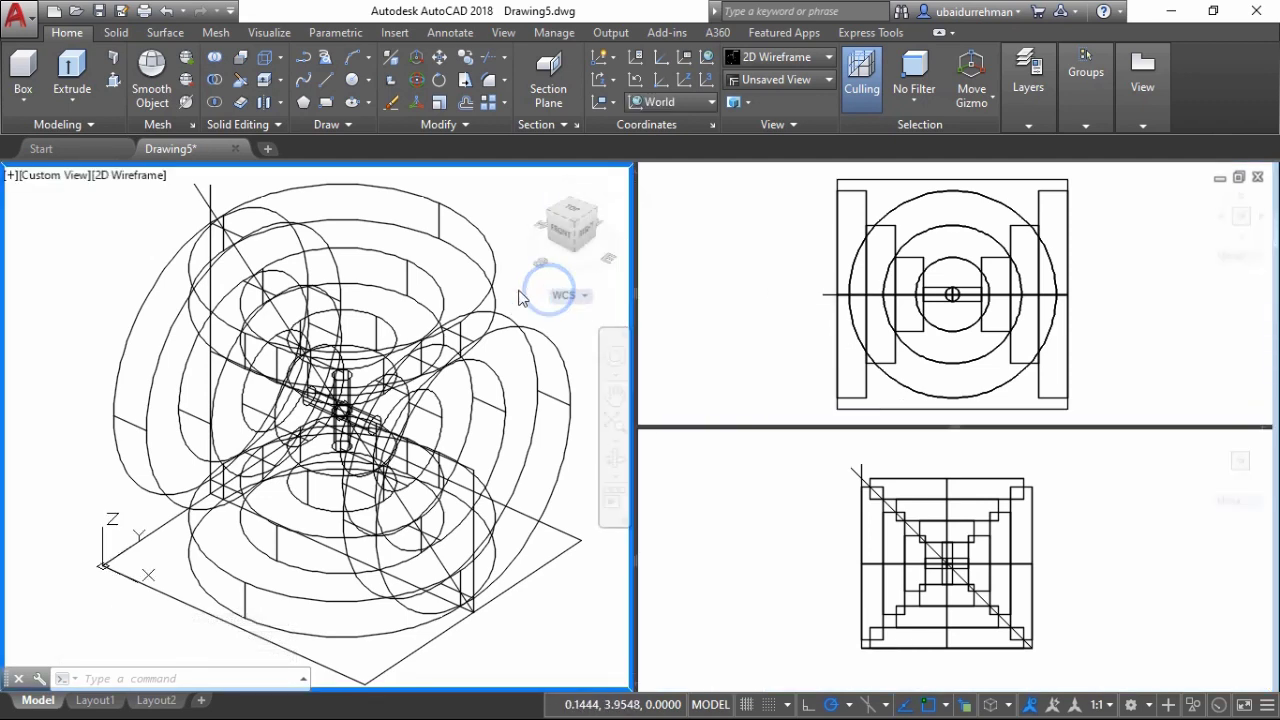
{"action": "left_click", "coordinate": [130, 176]}
{"action": "left_click", "coordinate": [169, 245]}
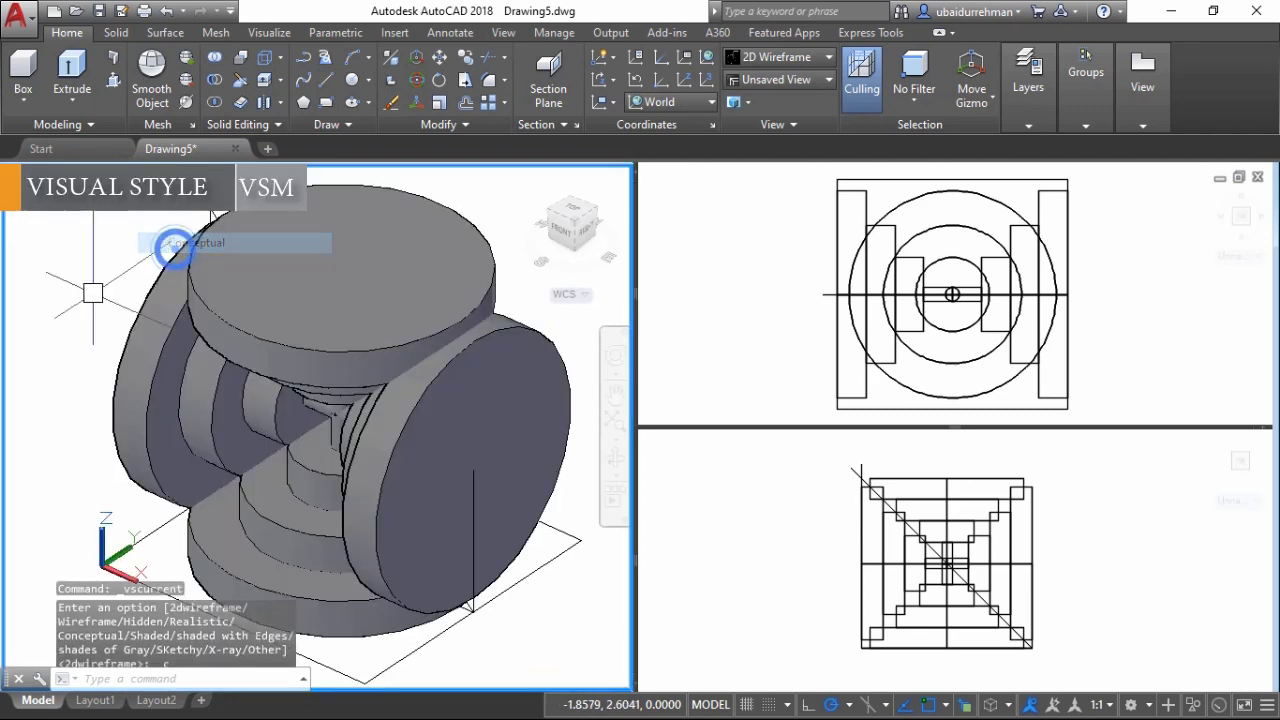
Step: Mirror the selected stepped solids across the square's top-right to bottom-left diagonal, keeping originals
{"action": "left_click", "coordinate": [656, 325]}
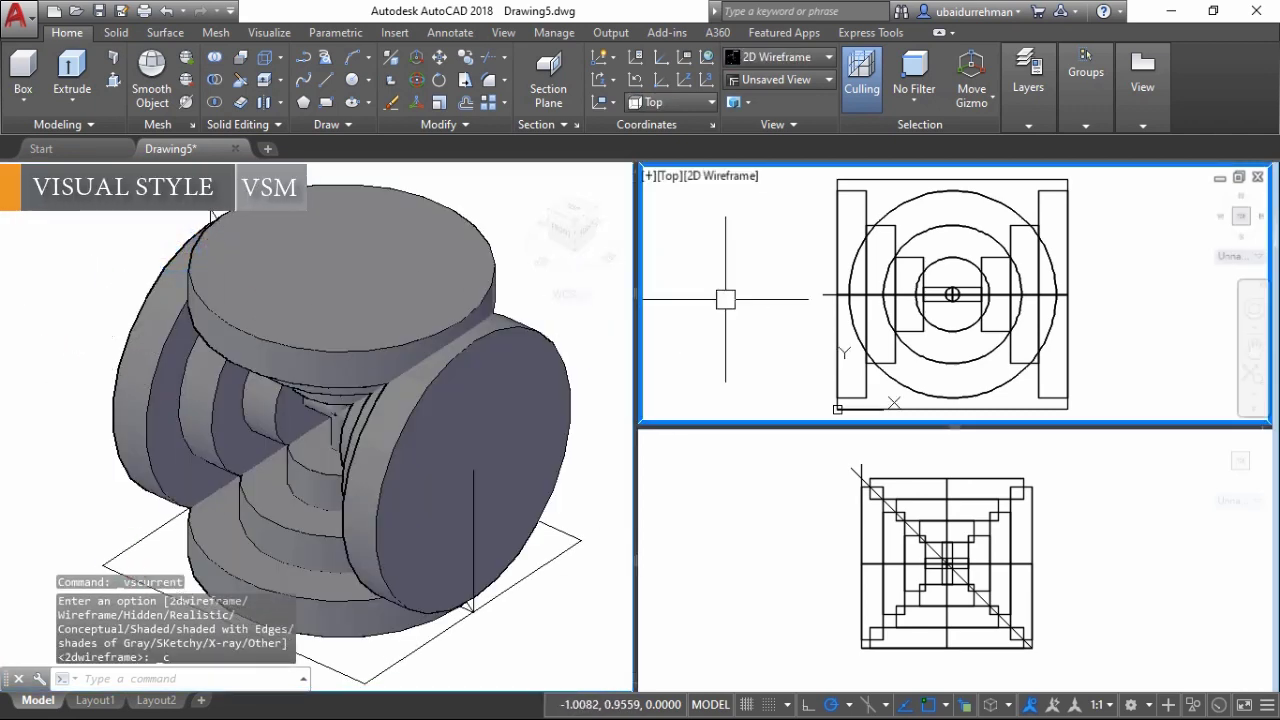
{"action": "scroll", "coordinate": [930, 255], "scroll_direction": "up", "scroll_amount": 2}
{"action": "left_click", "coordinate": [912, 251]}
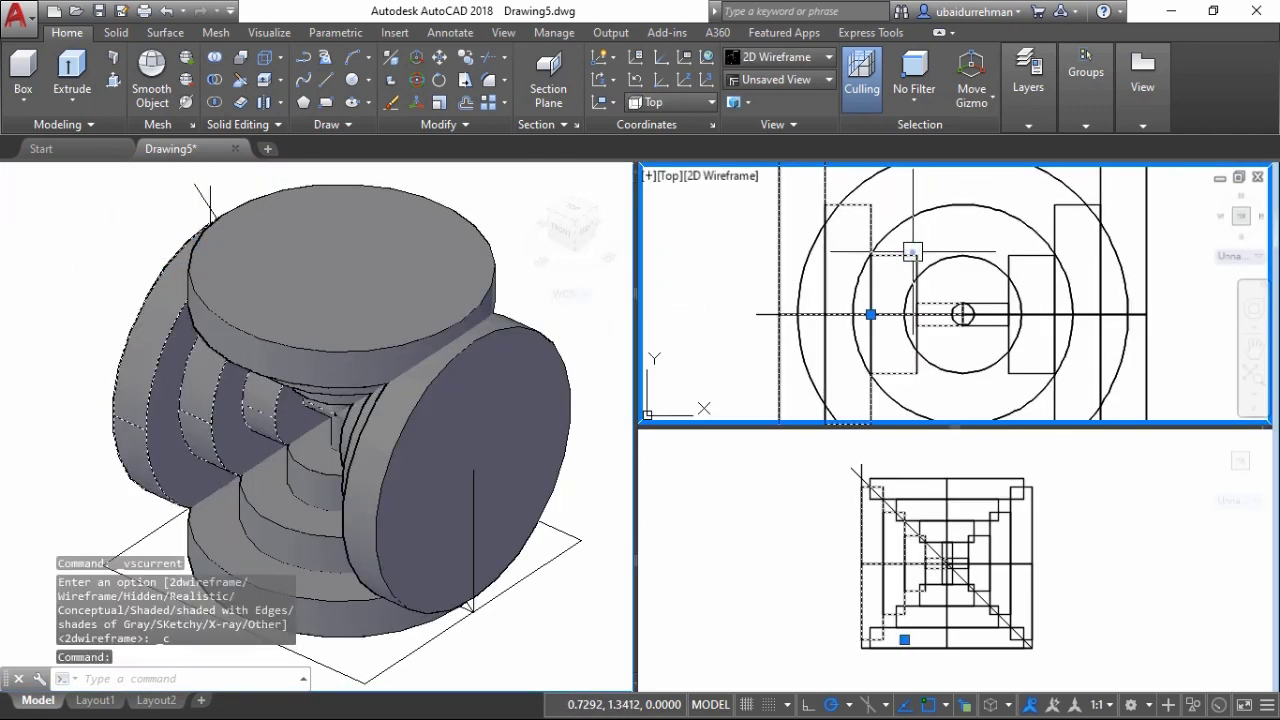
{"action": "scroll", "coordinate": [948, 240], "scroll_direction": "down", "scroll_amount": 2}
{"action": "middle_click_drag", "start_coordinate": [950, 240], "coordinate": [948, 247]}
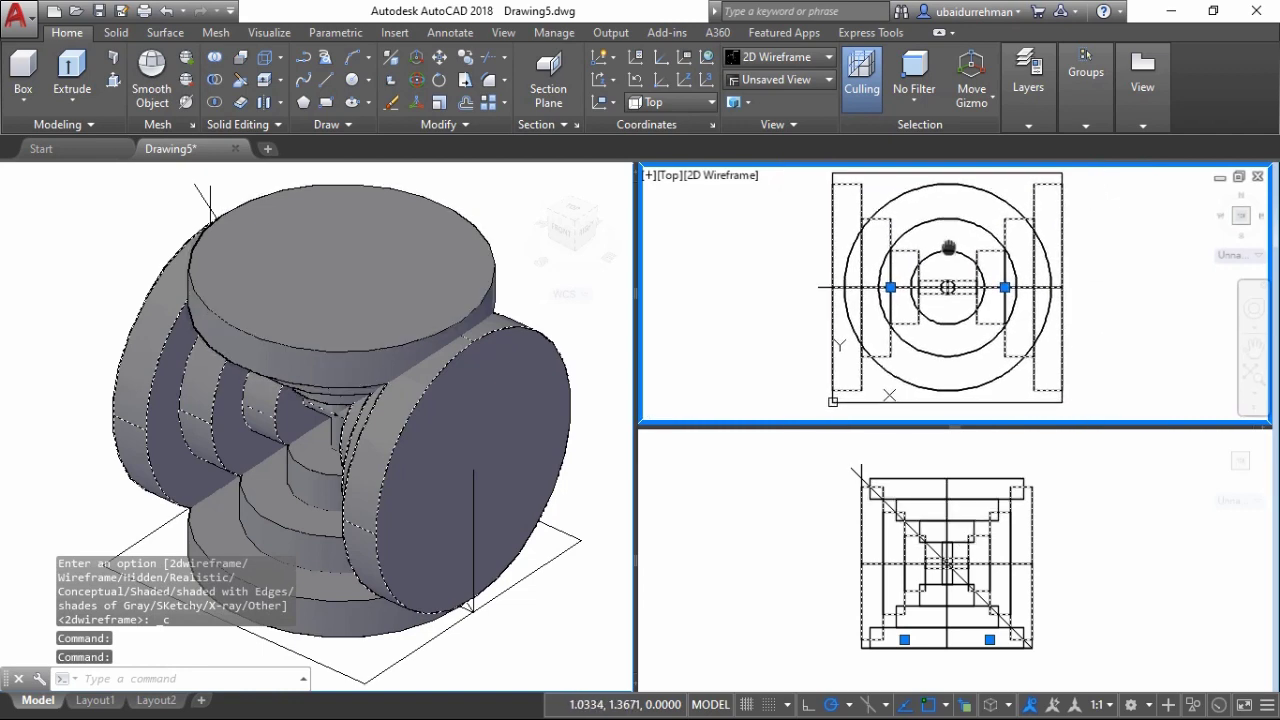
{"action": "type", "text": "M"}
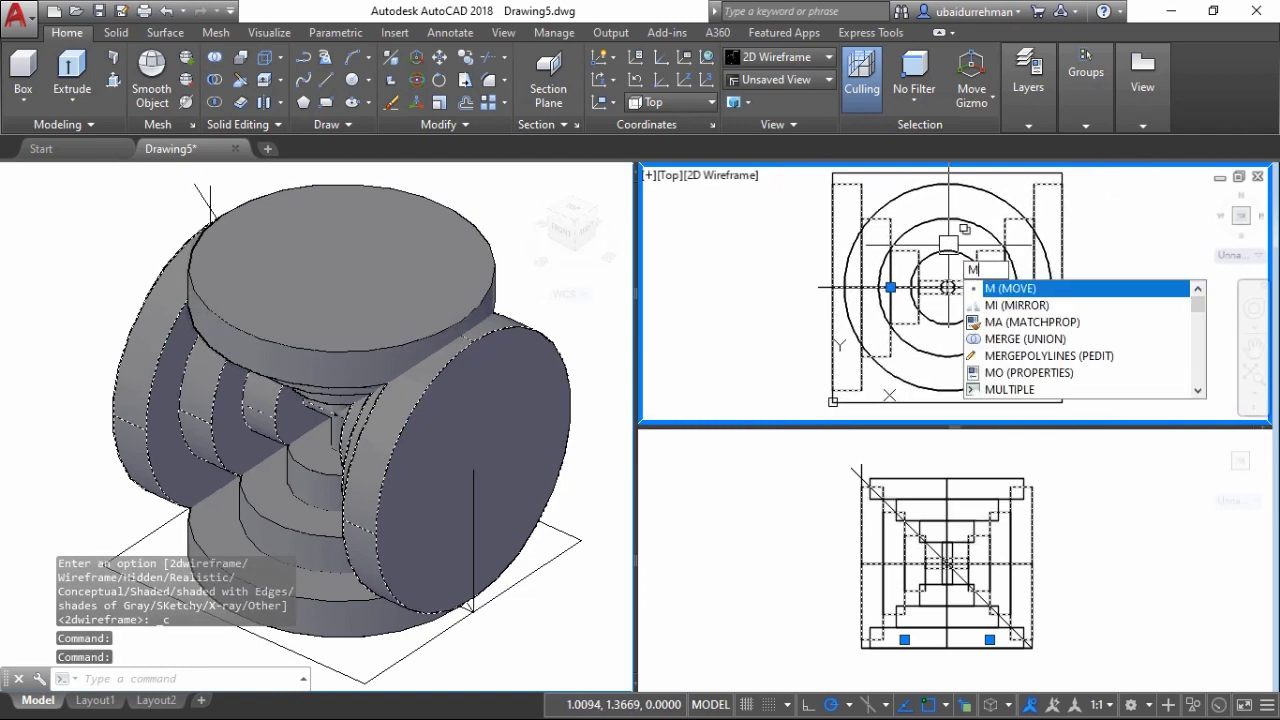
{"action": "type", "text": "I"}
{"action": "key", "text": "Return"}
{"action": "left_click", "coordinate": [1062, 174]}
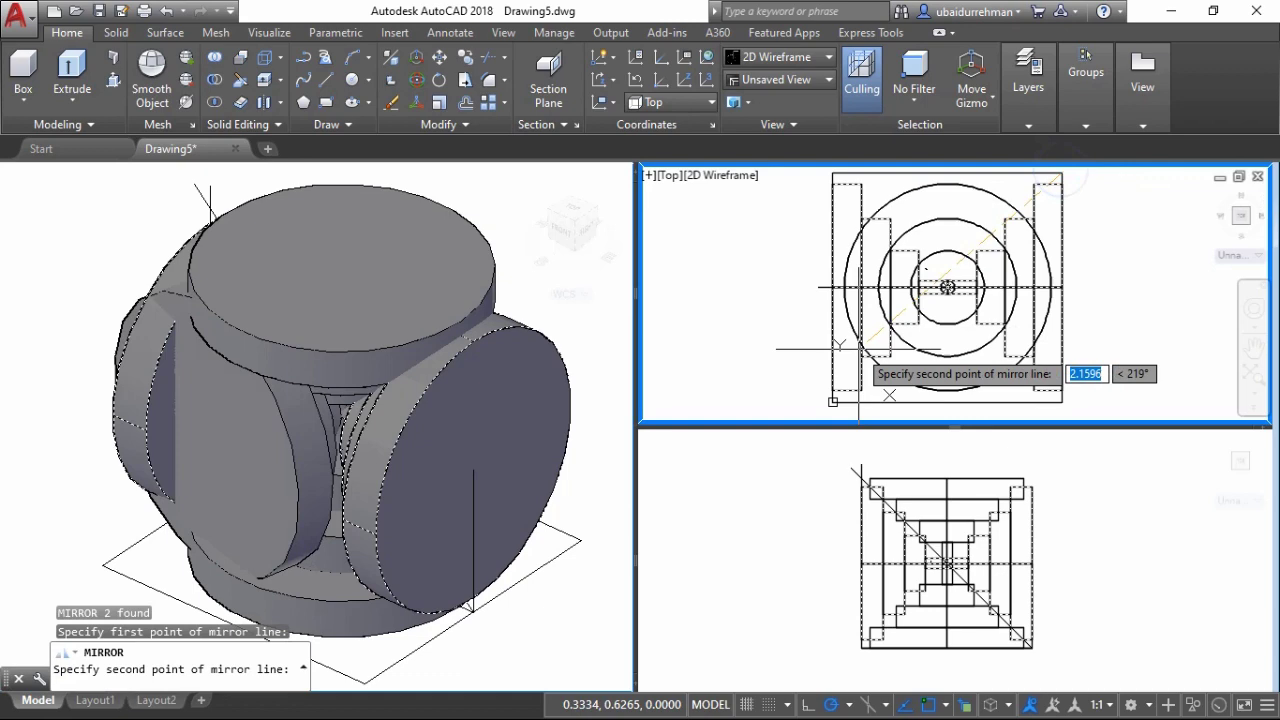
{"action": "left_click", "coordinate": [831, 402]}
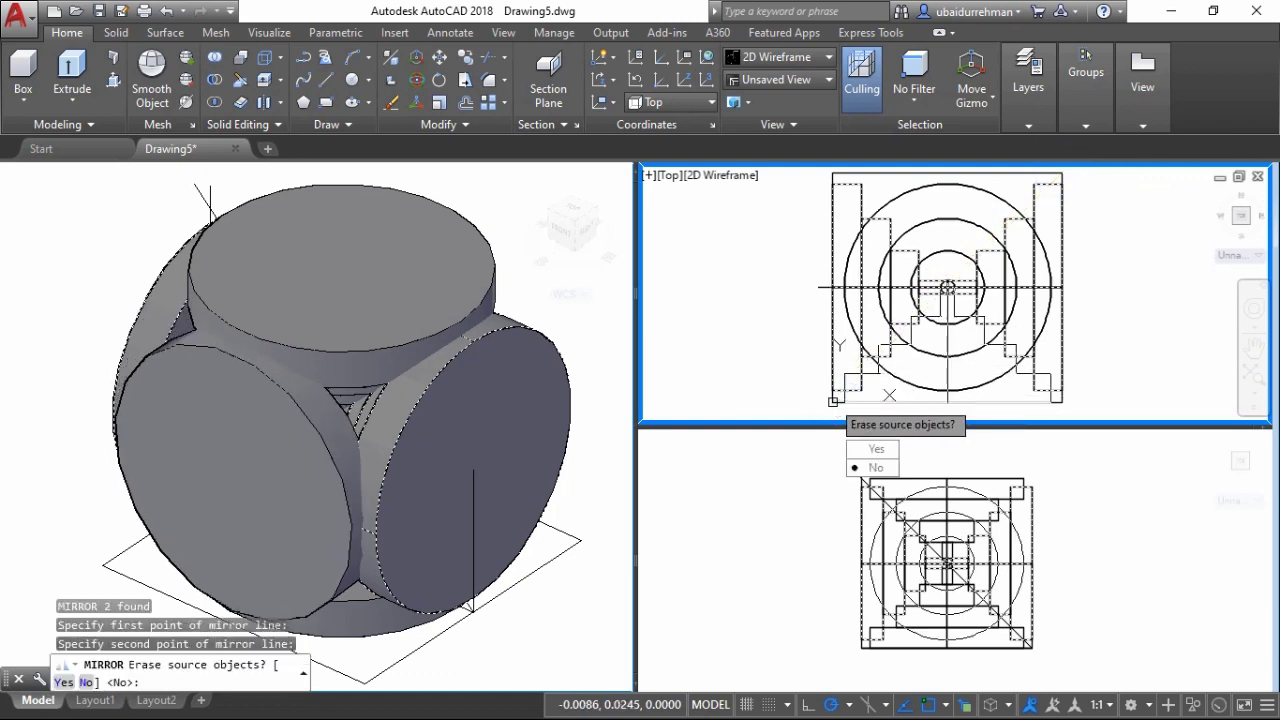
{"action": "key", "text": "Return"}
{"action": "left_click", "coordinate": [587, 365]}
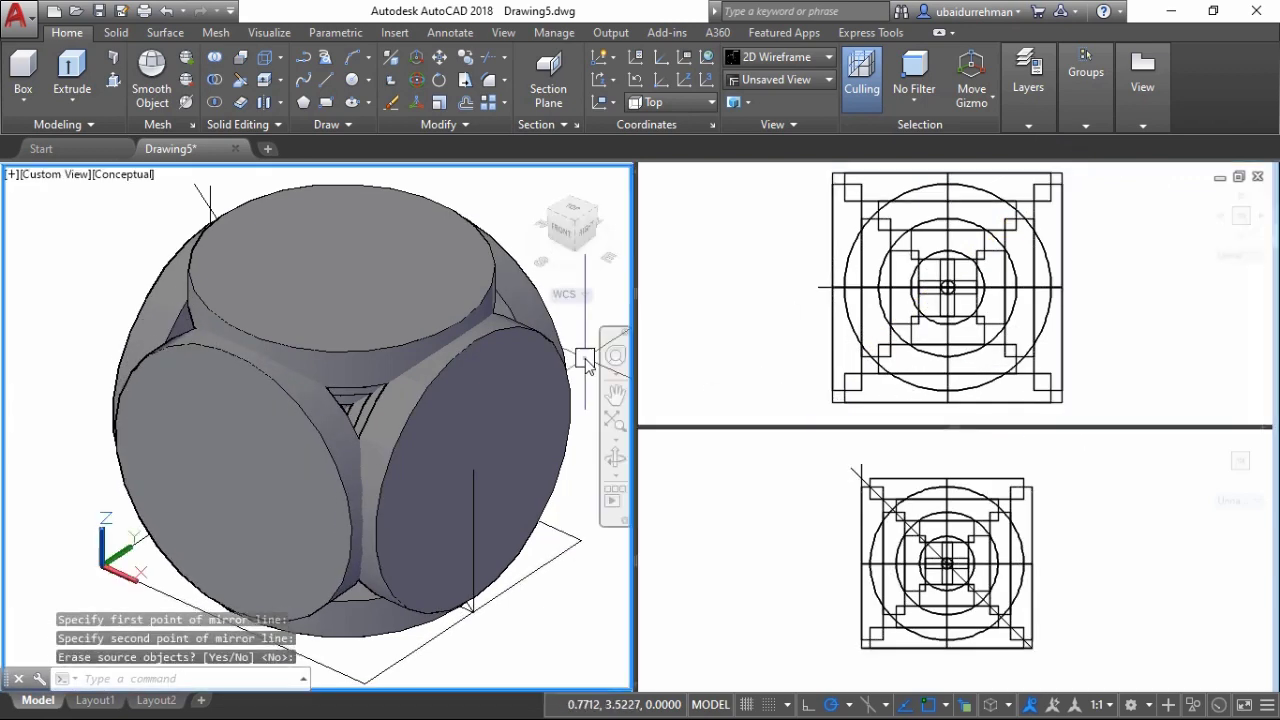
{"action": "left_click", "coordinate": [757, 305]}
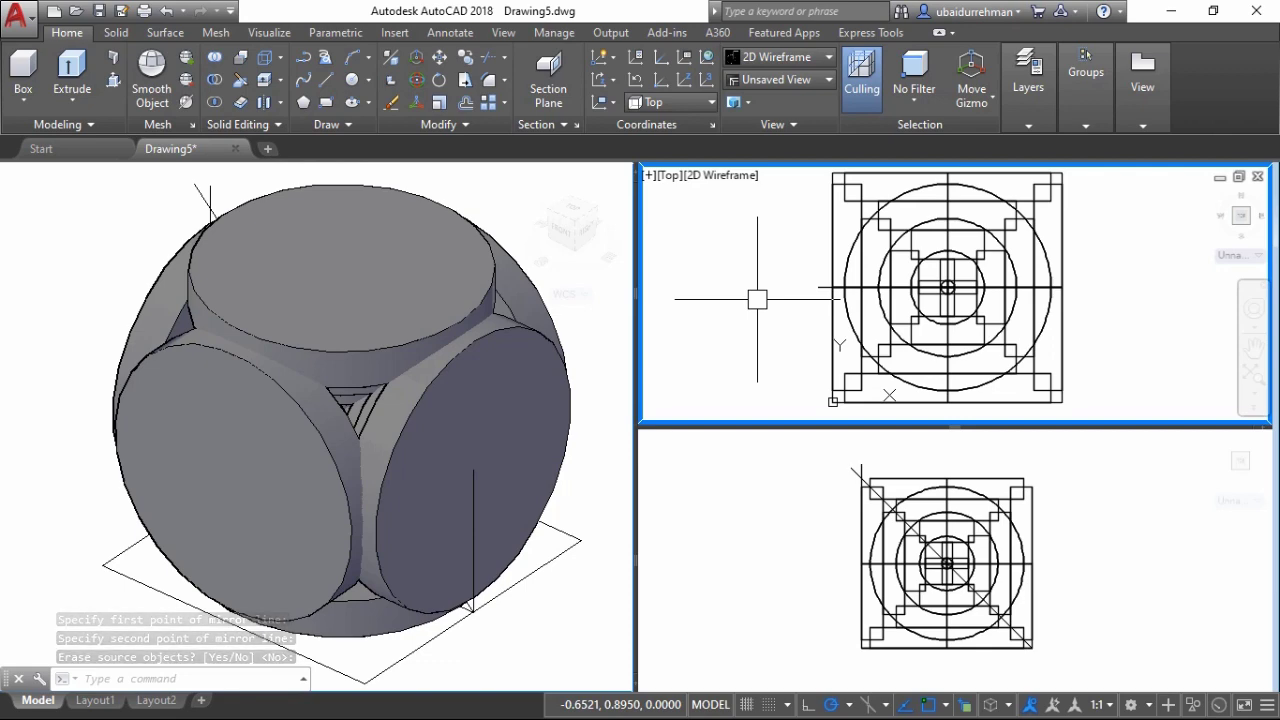
Step: Delete the two selected helper lines in the 3D view
{"action": "left_click", "coordinate": [527, 641]}
{"action": "scroll", "coordinate": [475, 590], "scroll_direction": "up", "scroll_amount": 3}
{"action": "scroll", "coordinate": [478, 570], "scroll_direction": "up", "scroll_amount": 3}
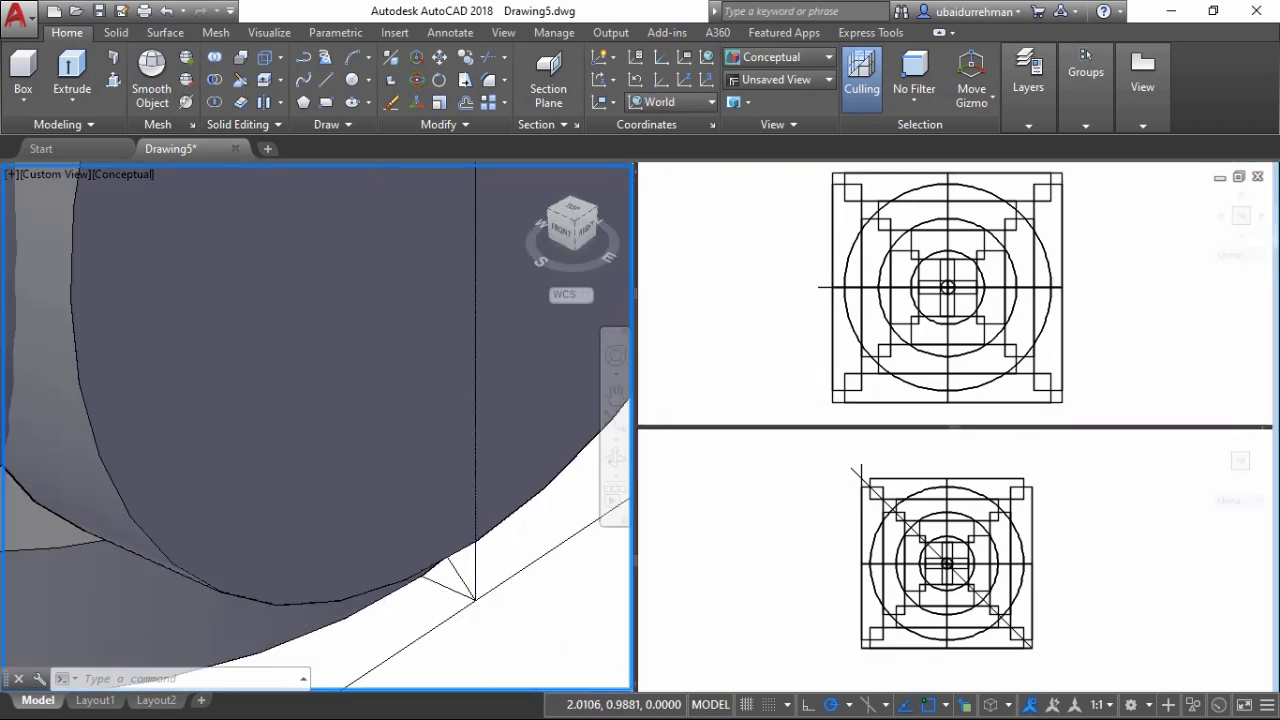
{"action": "scroll", "coordinate": [480, 558], "scroll_direction": "up", "scroll_amount": 3}
{"action": "key", "text": "Delete"}
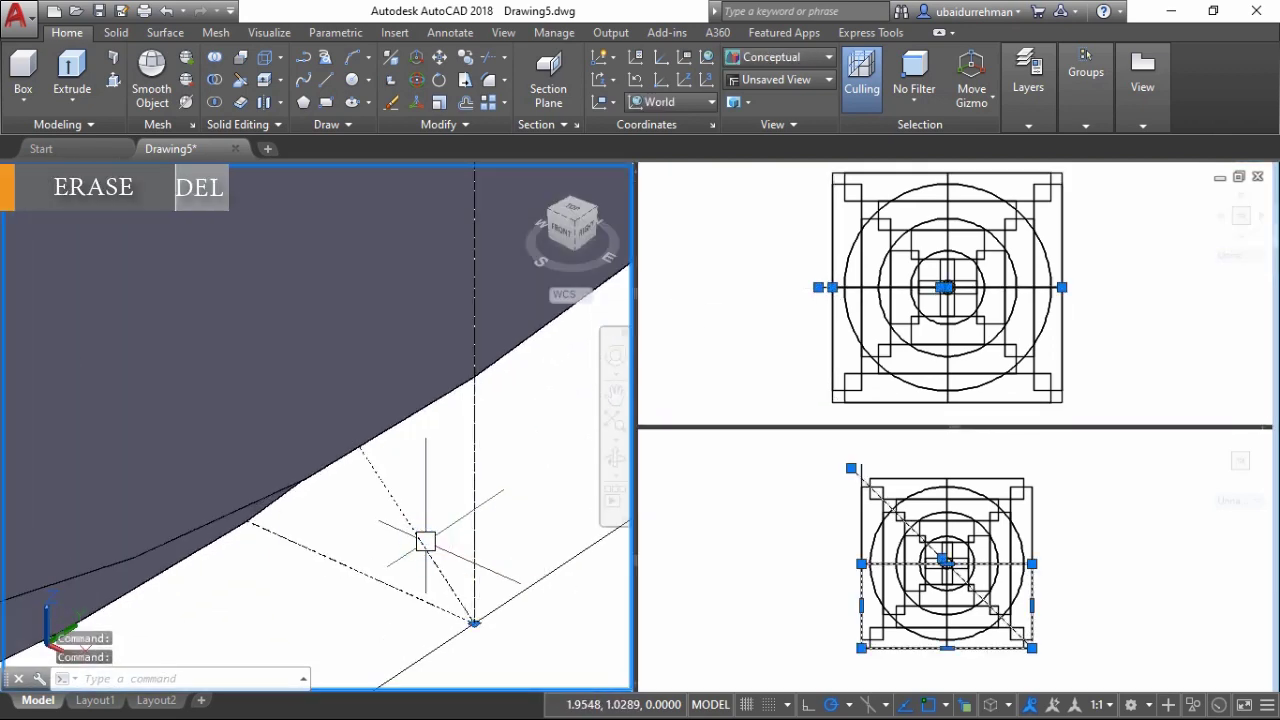
Step: Delete the remaining vertical construction line and recentre the 3D view
{"action": "scroll", "coordinate": [456, 533], "scroll_direction": "down", "scroll_amount": 5}
{"action": "scroll", "coordinate": [400, 450], "scroll_direction": "down", "scroll_amount": 4}
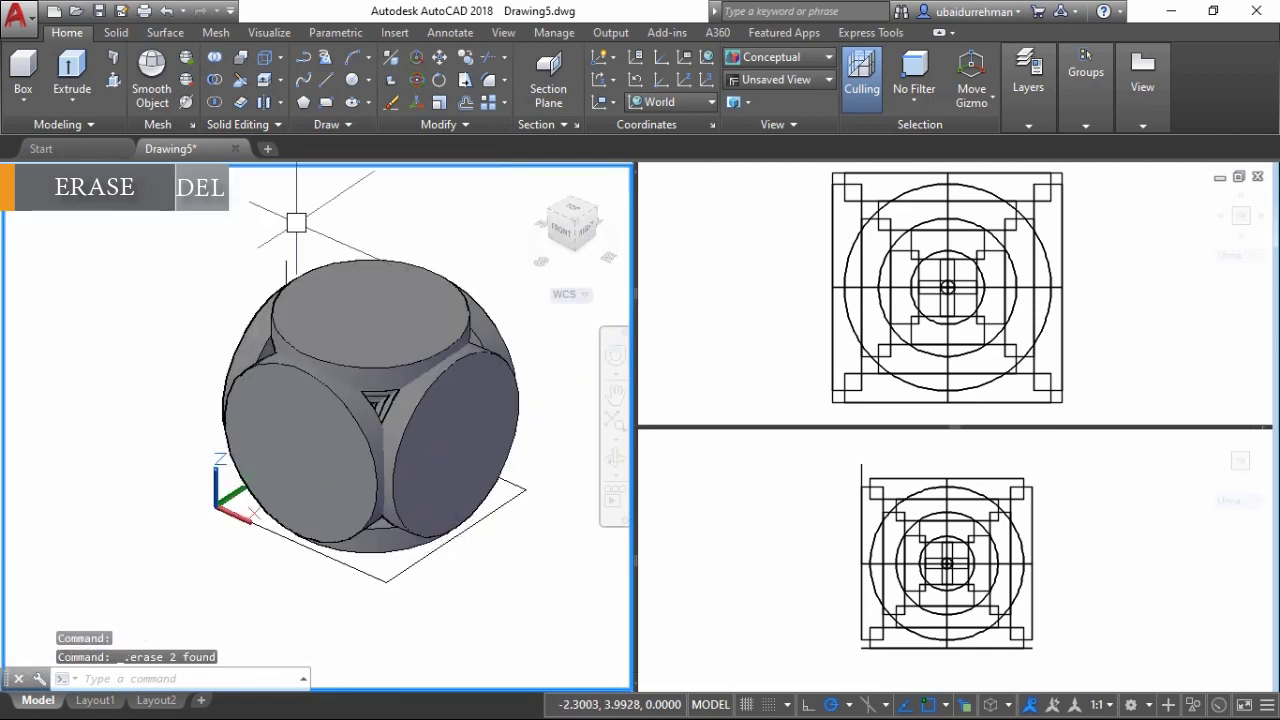
{"action": "left_click", "coordinate": [275, 265]}
{"action": "key", "text": "Delete"}
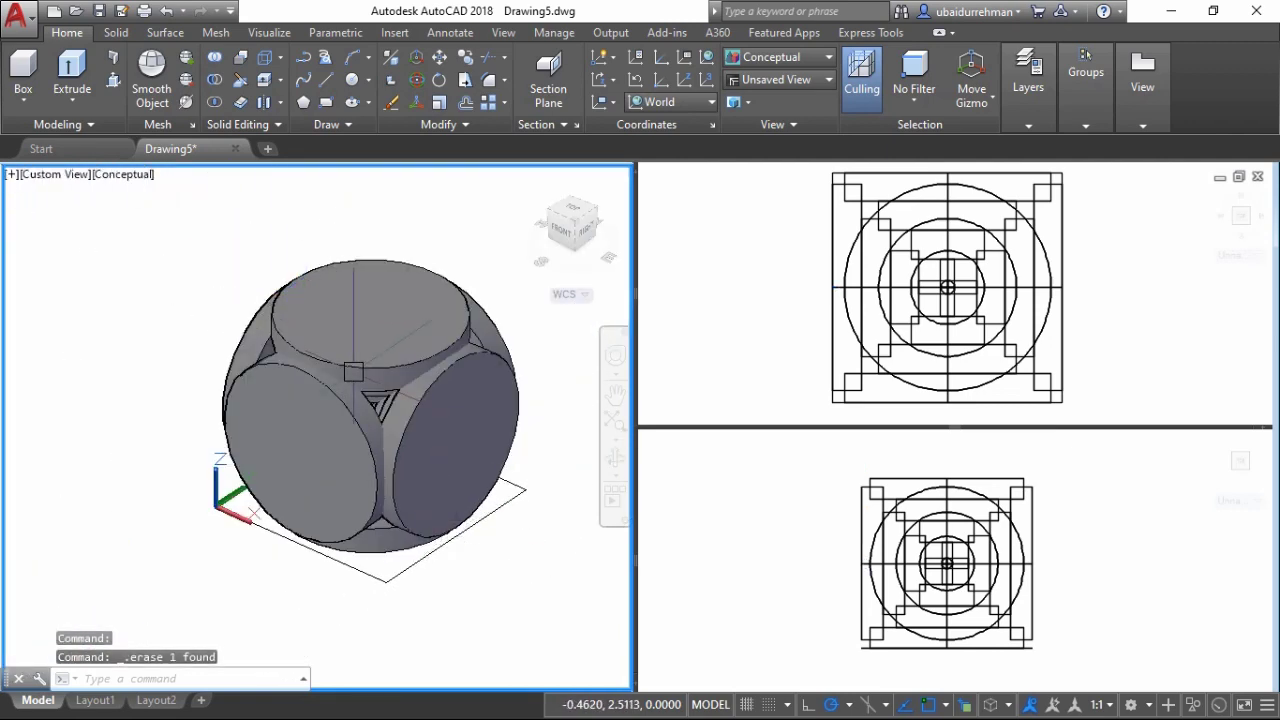
{"action": "scroll", "coordinate": [343, 368], "scroll_direction": "up", "scroll_amount": 2}
{"action": "middle_click_drag", "start_coordinate": [289, 363], "coordinate": [271, 451]}
Step: Cancel the pending command and reframe the drawing in the front view
{"action": "left_click", "coordinate": [790, 507]}
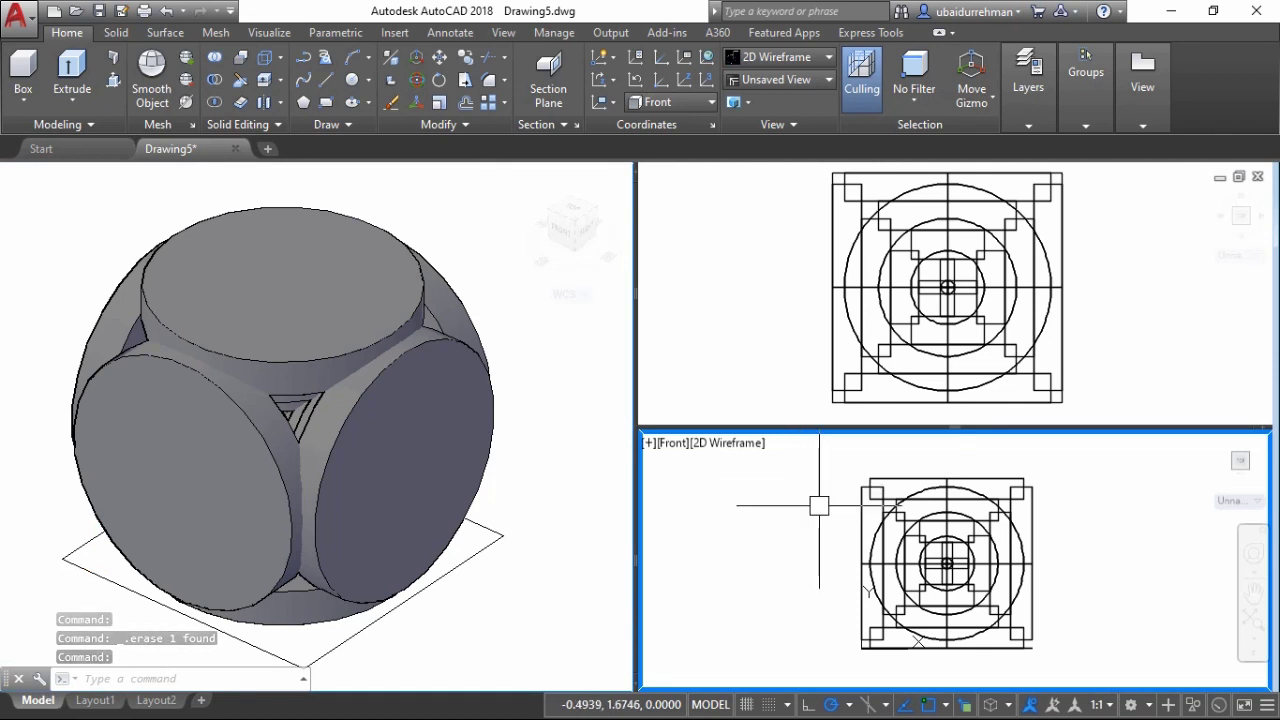
{"action": "scroll", "coordinate": [881, 617], "scroll_direction": "up", "scroll_amount": 6}
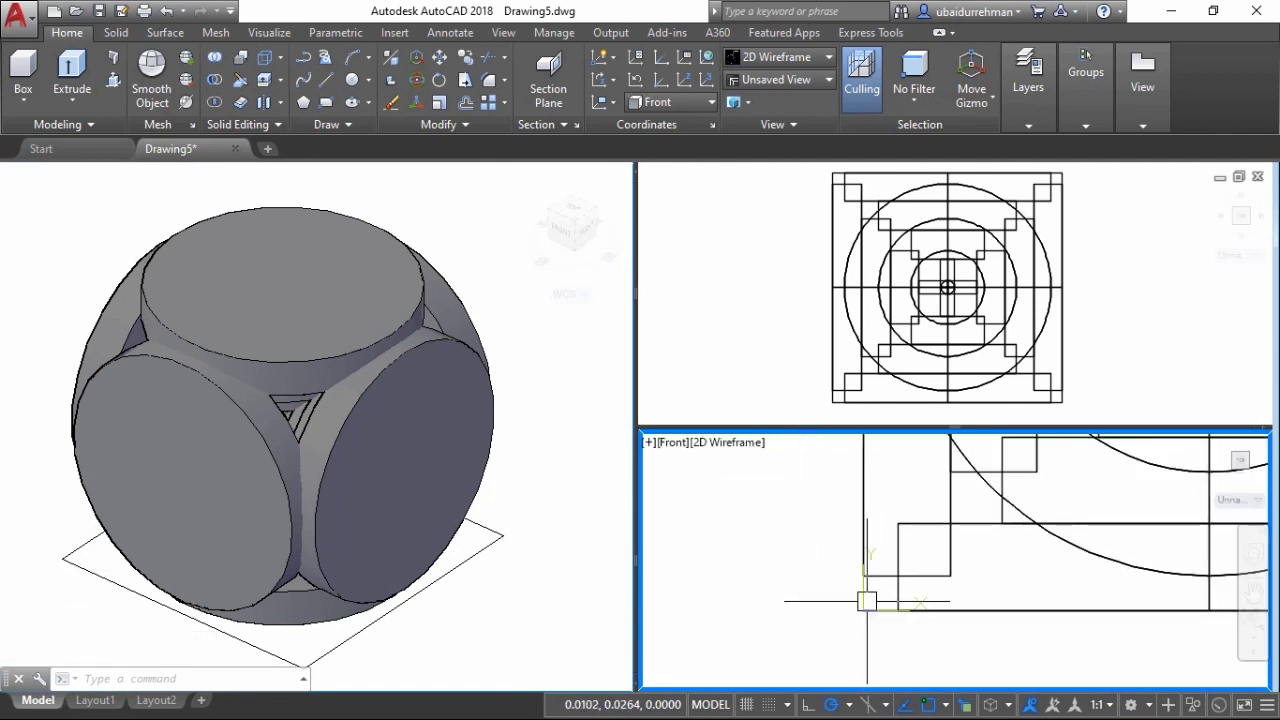
{"action": "scroll", "coordinate": [774, 589], "scroll_direction": "down", "scroll_amount": 4}
{"action": "key", "text": "Escape"}
{"action": "scroll", "coordinate": [766, 589], "scroll_direction": "down", "scroll_amount": 2}
{"action": "middle_click_drag", "start_coordinate": [766, 589], "coordinate": [777, 617]}
{"action": "scroll", "coordinate": [817, 623], "scroll_direction": "down", "scroll_amount": 1}
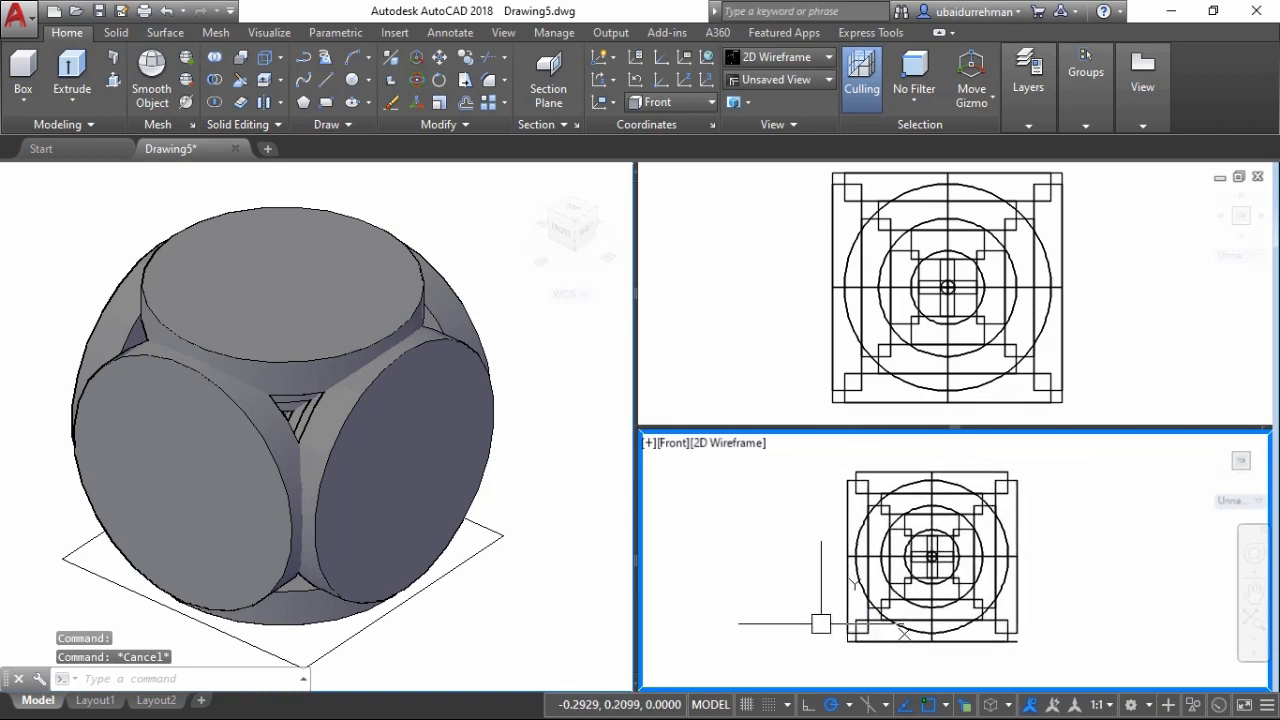
{"action": "scroll", "coordinate": [800, 640], "scroll_direction": "up", "scroll_amount": 2}
{"action": "scroll", "coordinate": [795, 607], "scroll_direction": "down", "scroll_amount": 1}
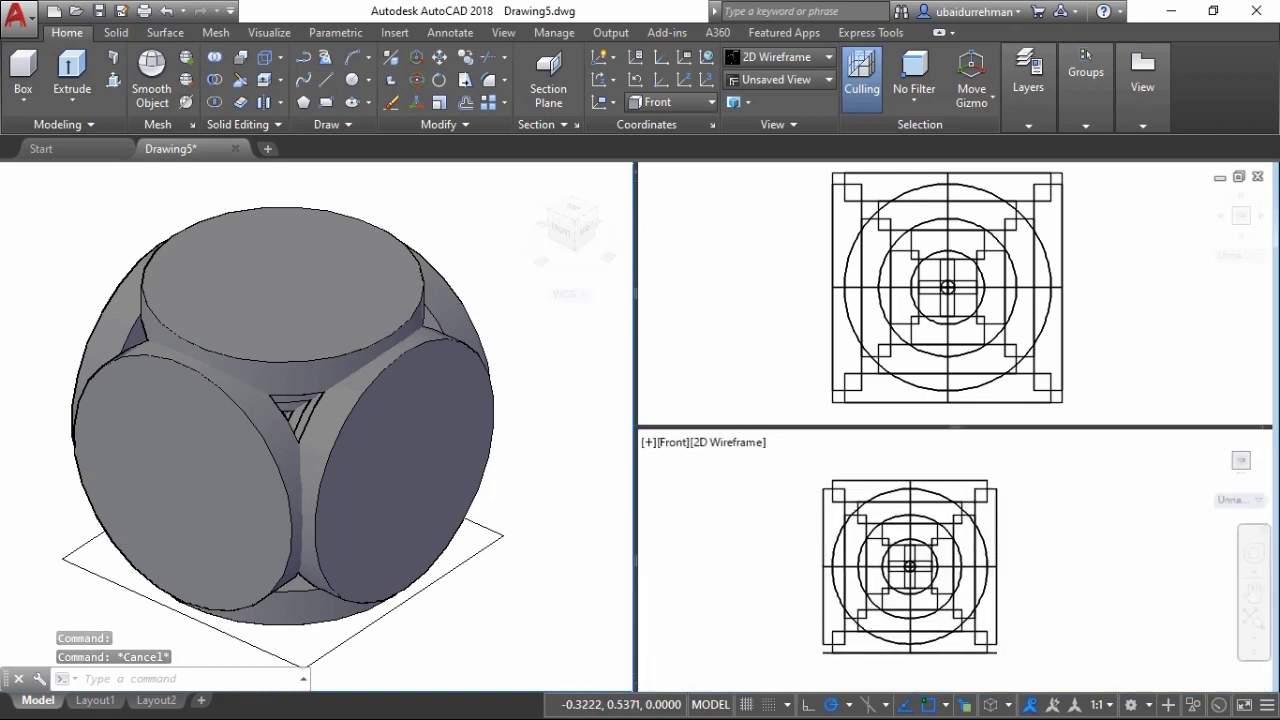
Step: Extrude the square profile into a cube 2 units tall
{"action": "middle_click", "coordinate": [795, 606]}
{"action": "middle_click", "coordinate": [795, 606]}
{"action": "left_click", "coordinate": [780, 332]}
{"action": "left_click", "coordinate": [543, 400]}
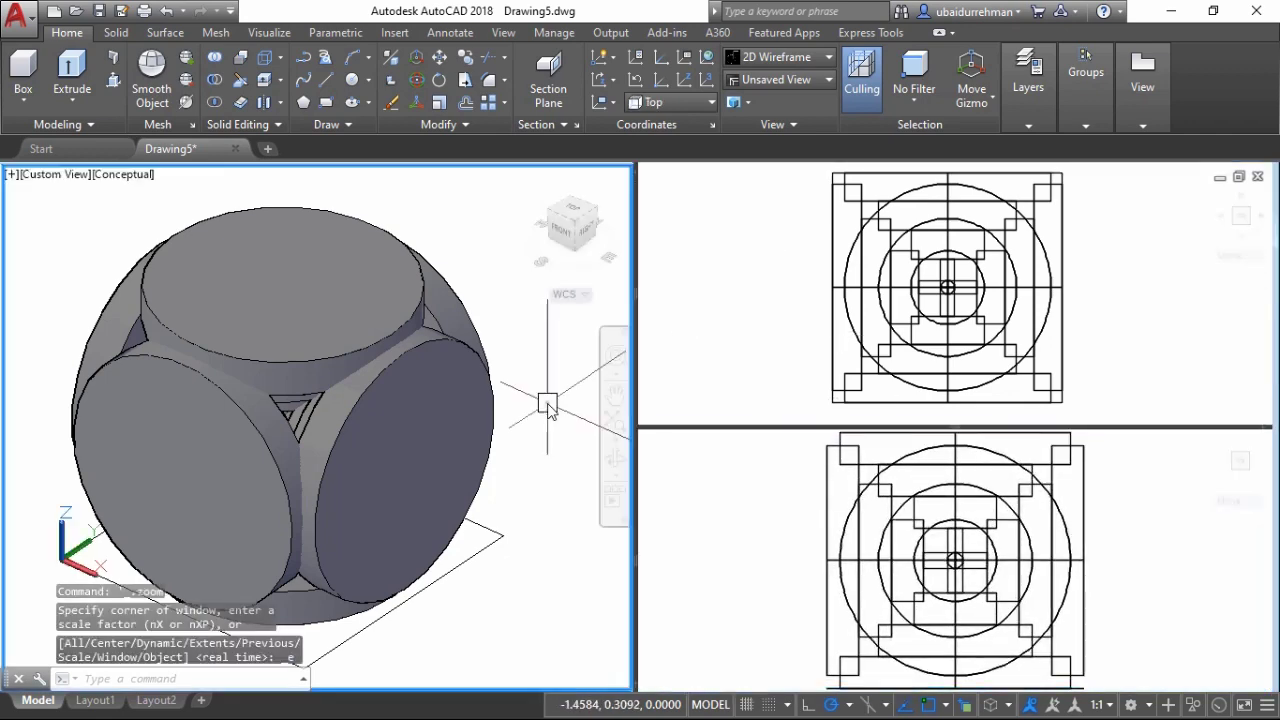
{"action": "scroll", "coordinate": [534, 443], "scroll_direction": "down", "scroll_amount": 3}
{"action": "scroll", "coordinate": [497, 450], "scroll_direction": "up", "scroll_amount": 1}
{"action": "type", "text": "ex"}
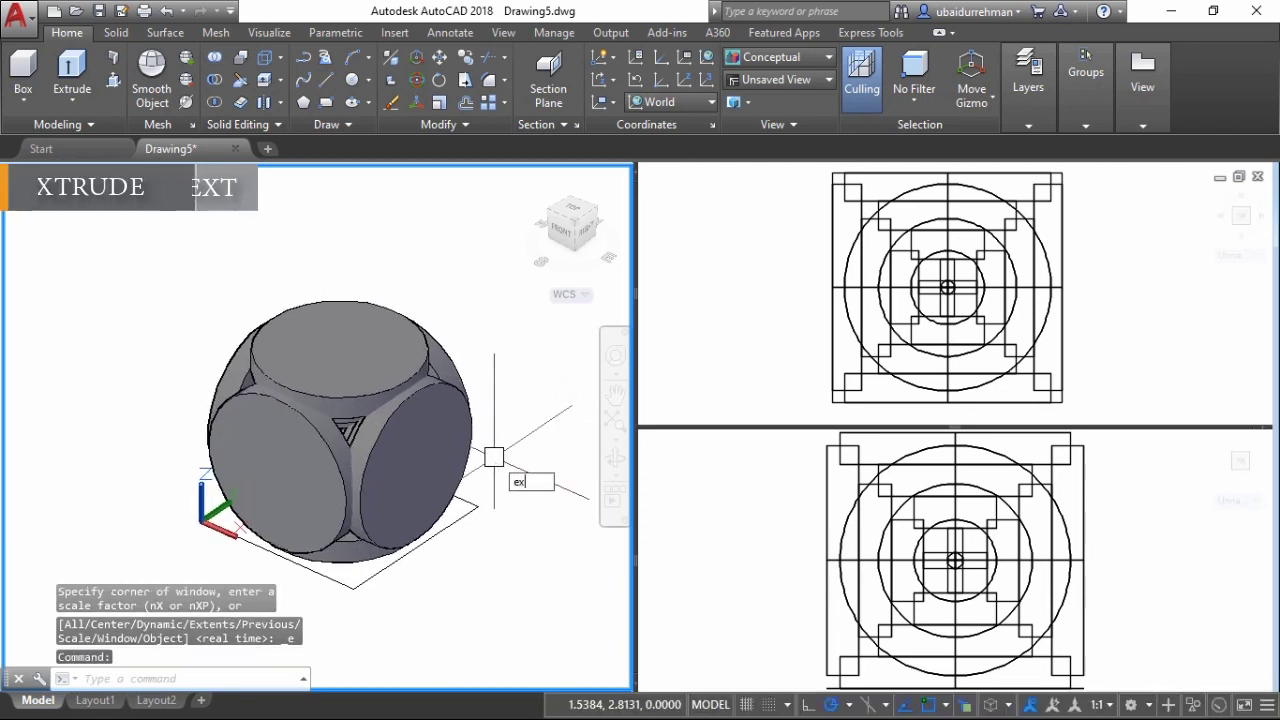
{"action": "key", "text": "Return"}
{"action": "left_click", "coordinate": [472, 518]}
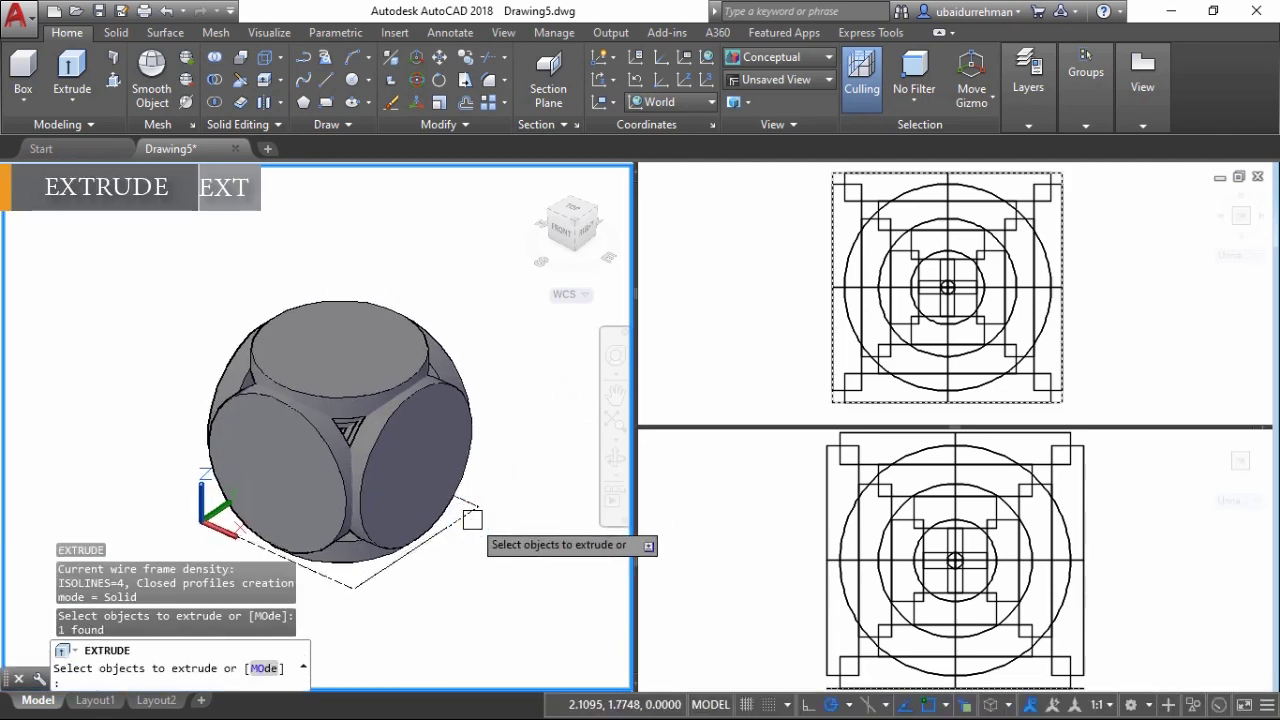
{"action": "key", "text": "Return"}
{"action": "type", "text": "2"}
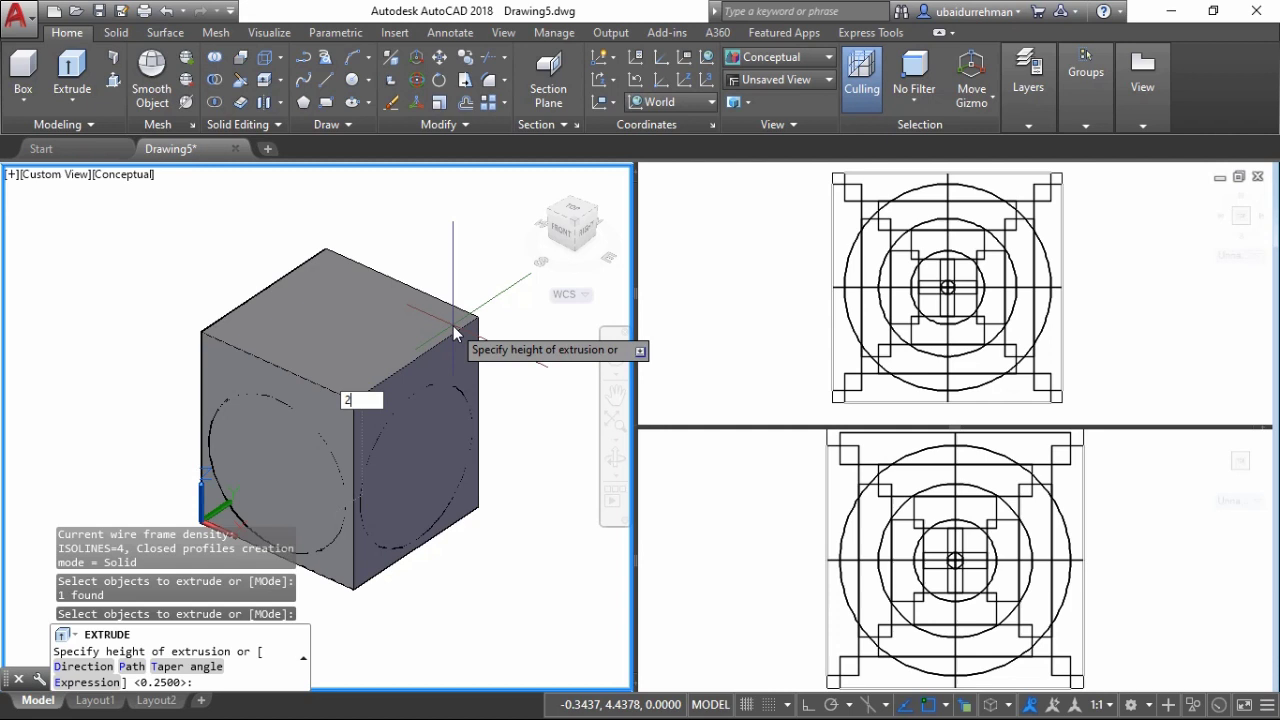
{"action": "key", "text": "Return"}
Step: Change the front viewport to an isometric view and fit the cube in the 3D view
{"action": "left_click", "coordinate": [722, 310]}
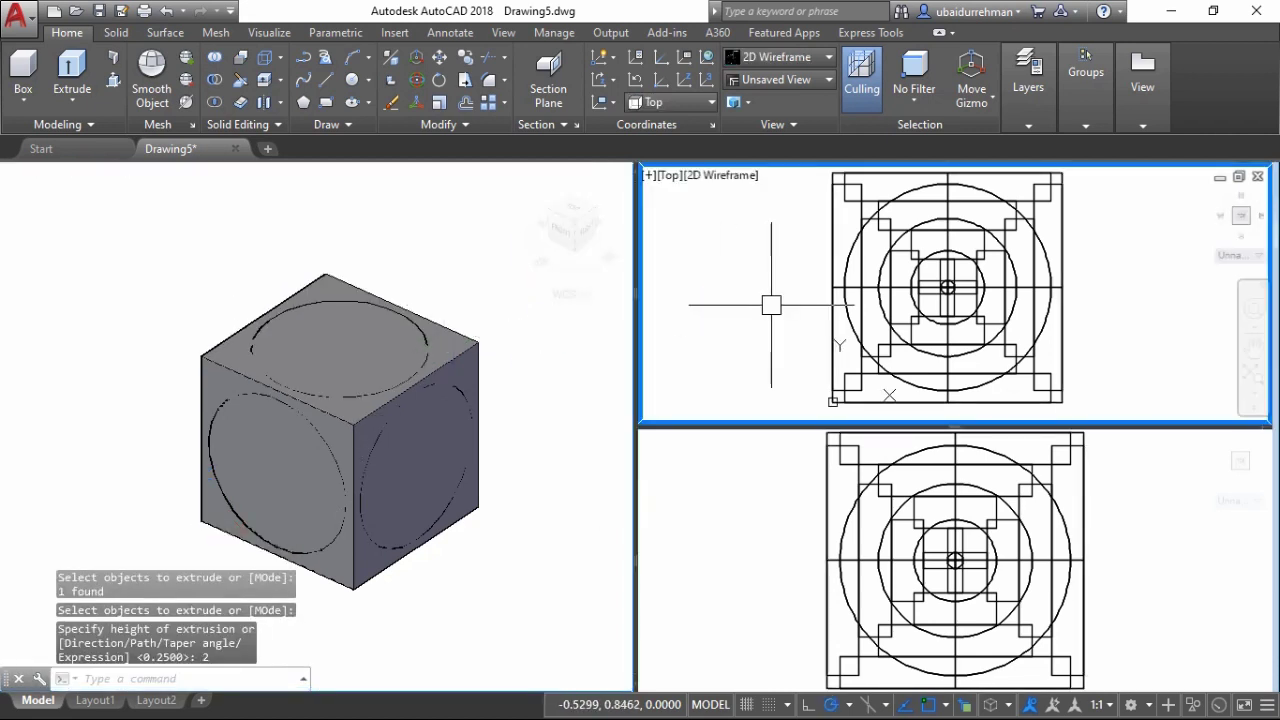
{"action": "left_click", "coordinate": [1129, 520]}
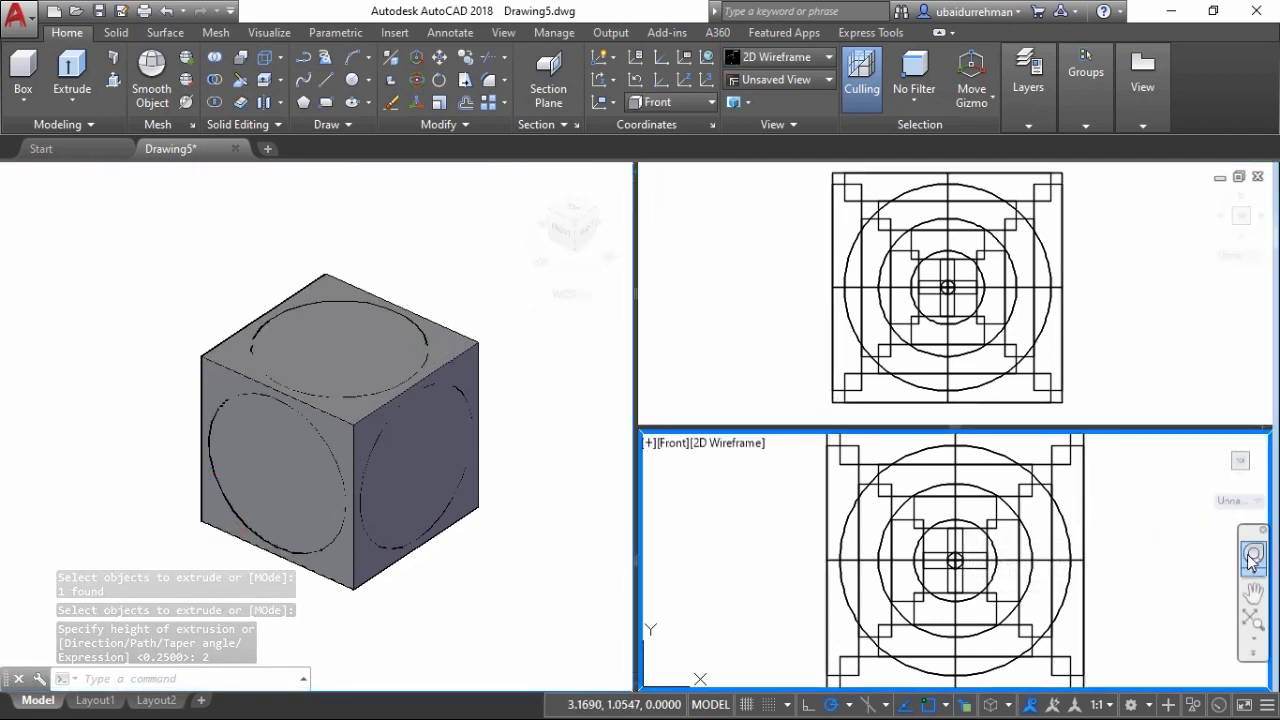
{"action": "left_click", "coordinate": [1245, 466]}
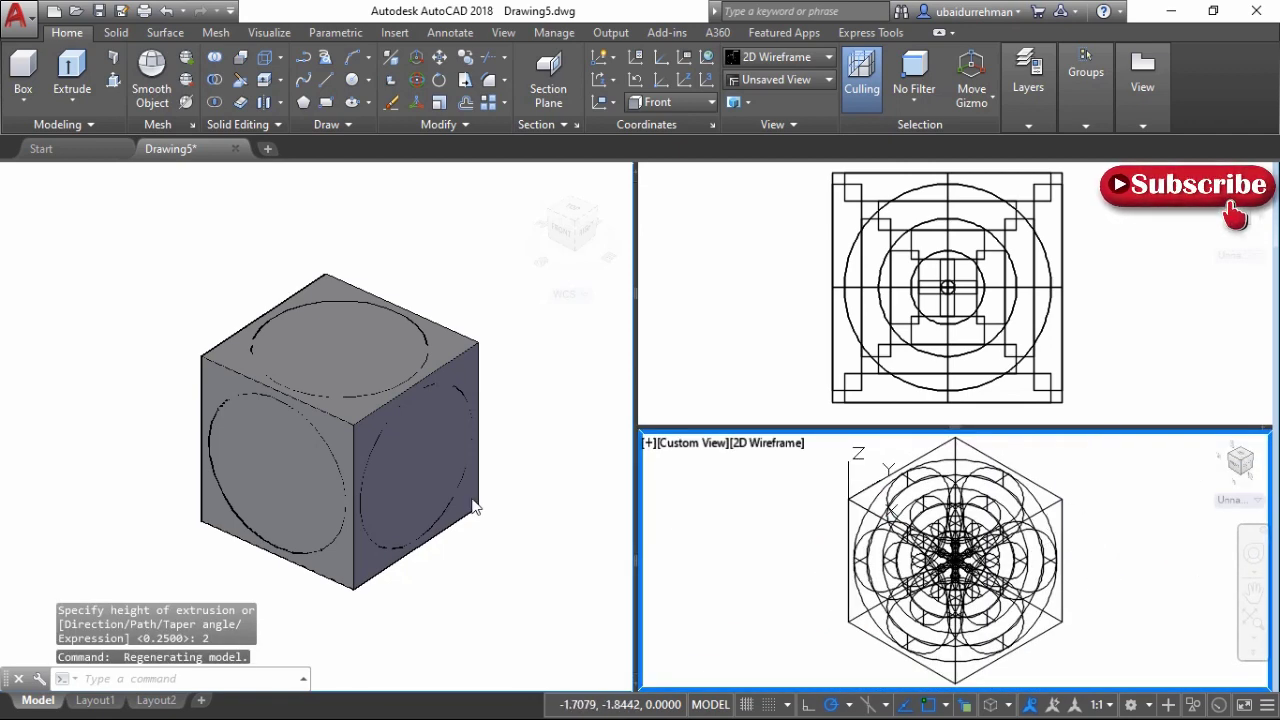
{"action": "left_click", "coordinate": [486, 557]}
{"action": "middle_click", "coordinate": [486, 557]}
{"action": "left_click", "coordinate": [795, 537]}
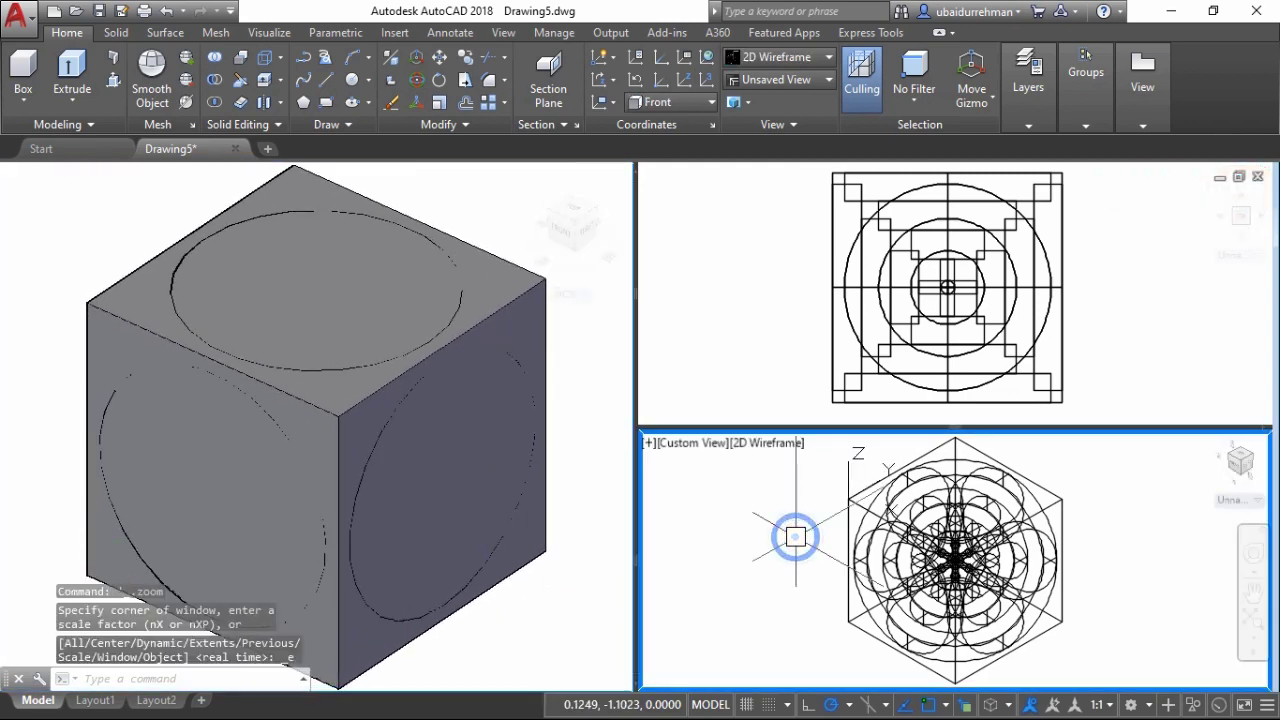
Step: Subtract the six stepped solids from the cube to carve the nested cutouts
{"action": "type", "text": "su"}
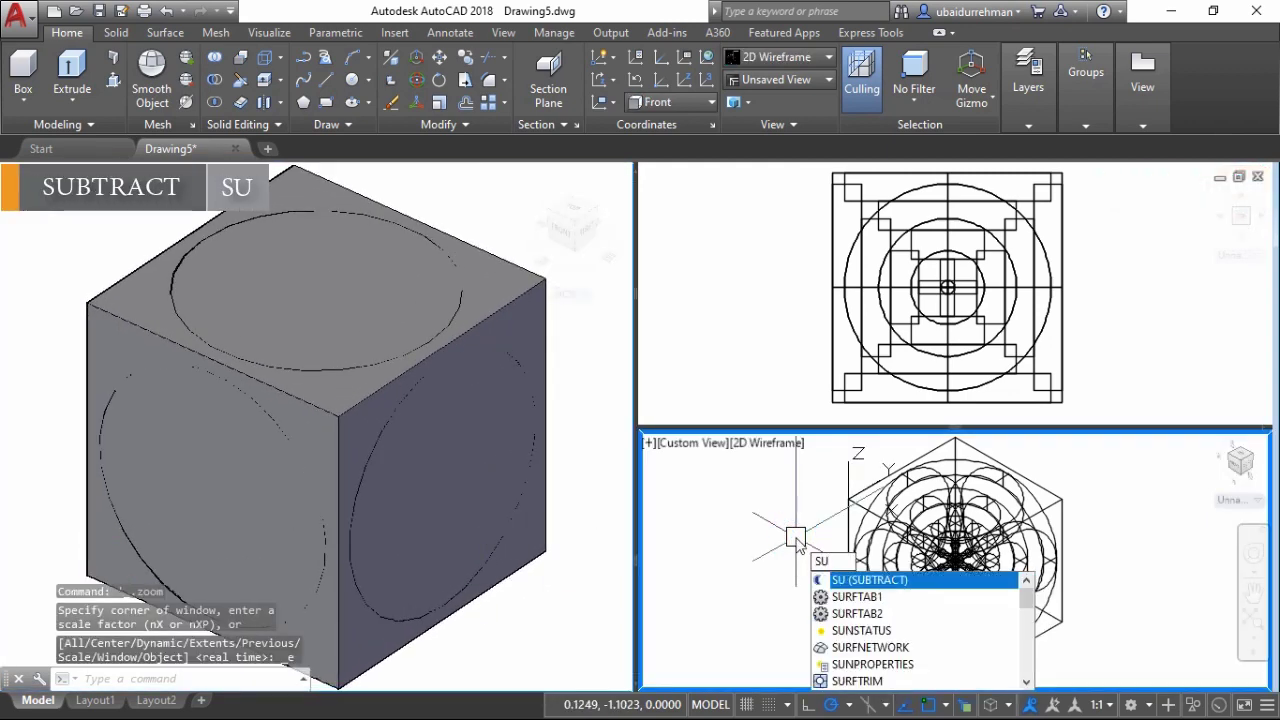
{"action": "key", "text": "Return"}
{"action": "scroll", "coordinate": [1000, 520], "scroll_direction": "up", "scroll_amount": 3}
{"action": "left_click", "coordinate": [1060, 520]}
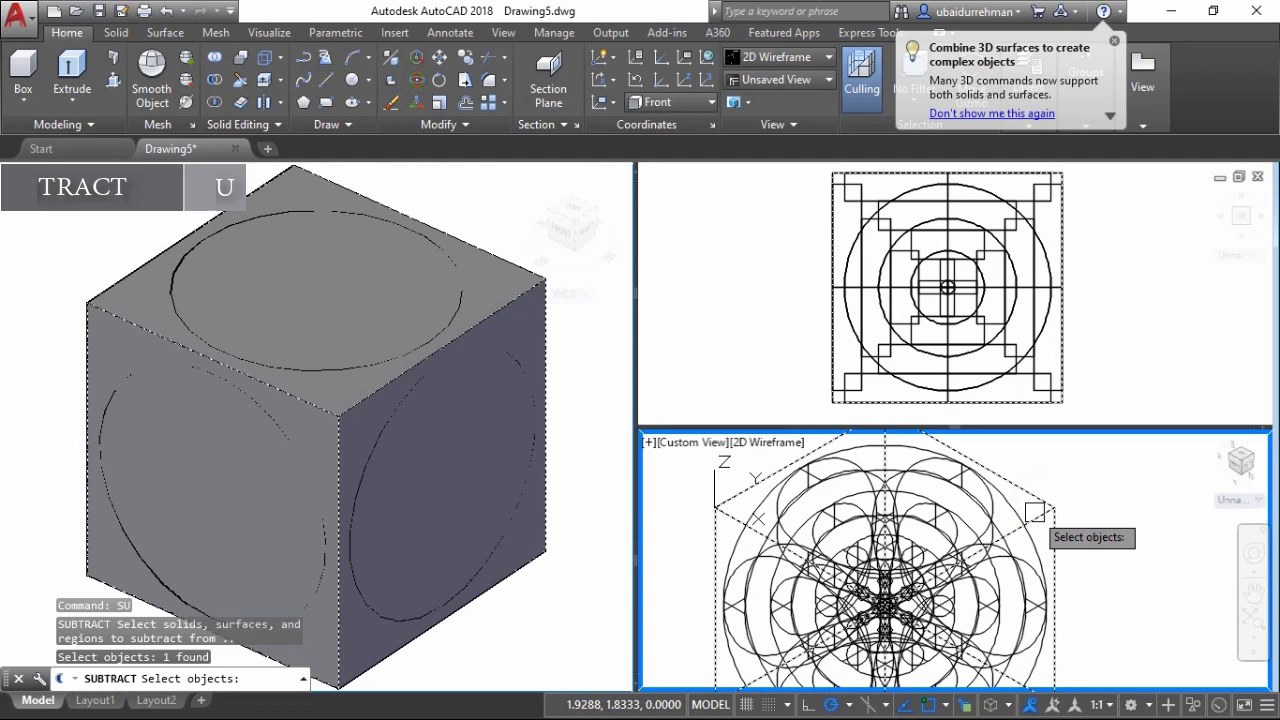
{"action": "key", "text": "Return"}
{"action": "left_click", "coordinate": [1014, 510]}
{"action": "mouse_move", "coordinate": [1014, 510]}
{"action": "middle_mouse_down", "text": "shift"}
{"action": "mouse_move", "coordinate": [1074, 580]}
{"action": "mouse_move", "coordinate": [1000, 565]}
{"action": "middle_mouse_up", "text": "shift"}
{"action": "left_click", "coordinate": [1075, 583]}
{"action": "left_click", "coordinate": [823, 567]}
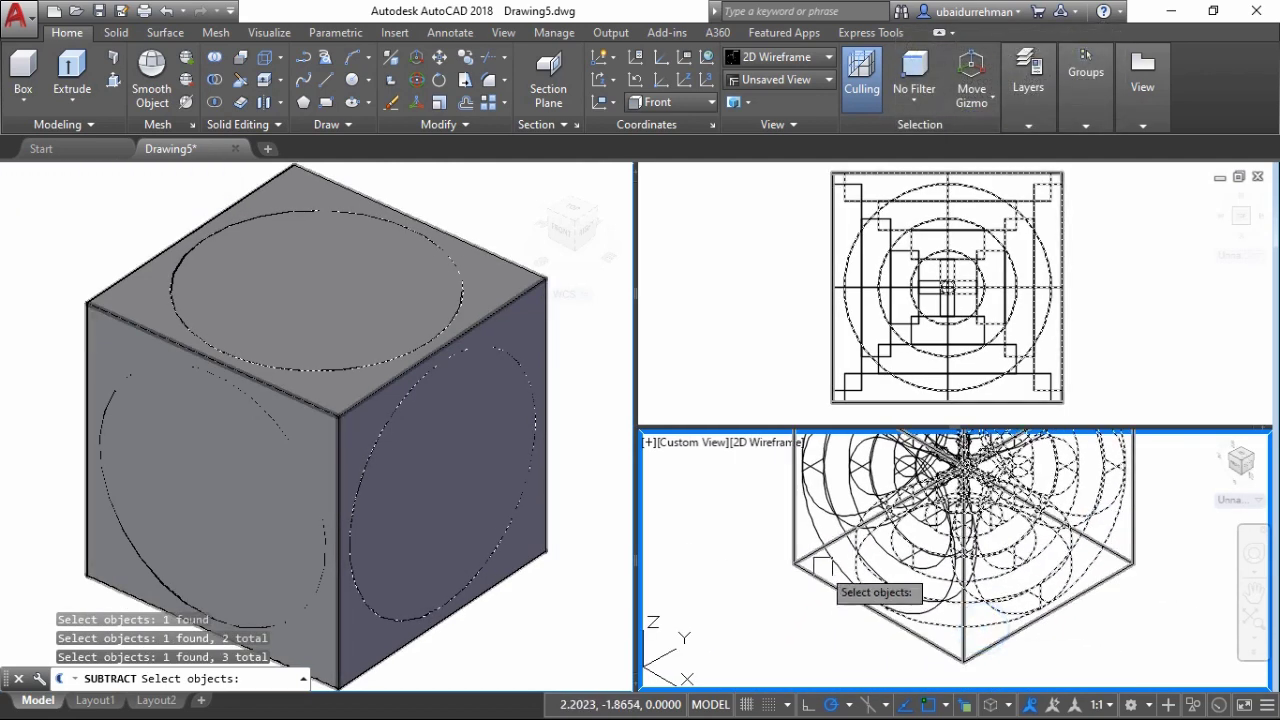
{"action": "mouse_move", "coordinate": [823, 567]}
{"action": "middle_mouse_down", "text": "shift"}
{"action": "mouse_move", "coordinate": [860, 541]}
{"action": "mouse_move", "coordinate": [950, 525]}
{"action": "mouse_move", "coordinate": [968, 483]}
{"action": "middle_mouse_up", "text": "shift"}
{"action": "left_click", "coordinate": [837, 557]}
{"action": "left_click", "coordinate": [849, 551]}
{"action": "left_click", "coordinate": [955, 510]}
{"action": "key", "text": "Return"}
{"action": "left_click", "coordinate": [584, 508]}
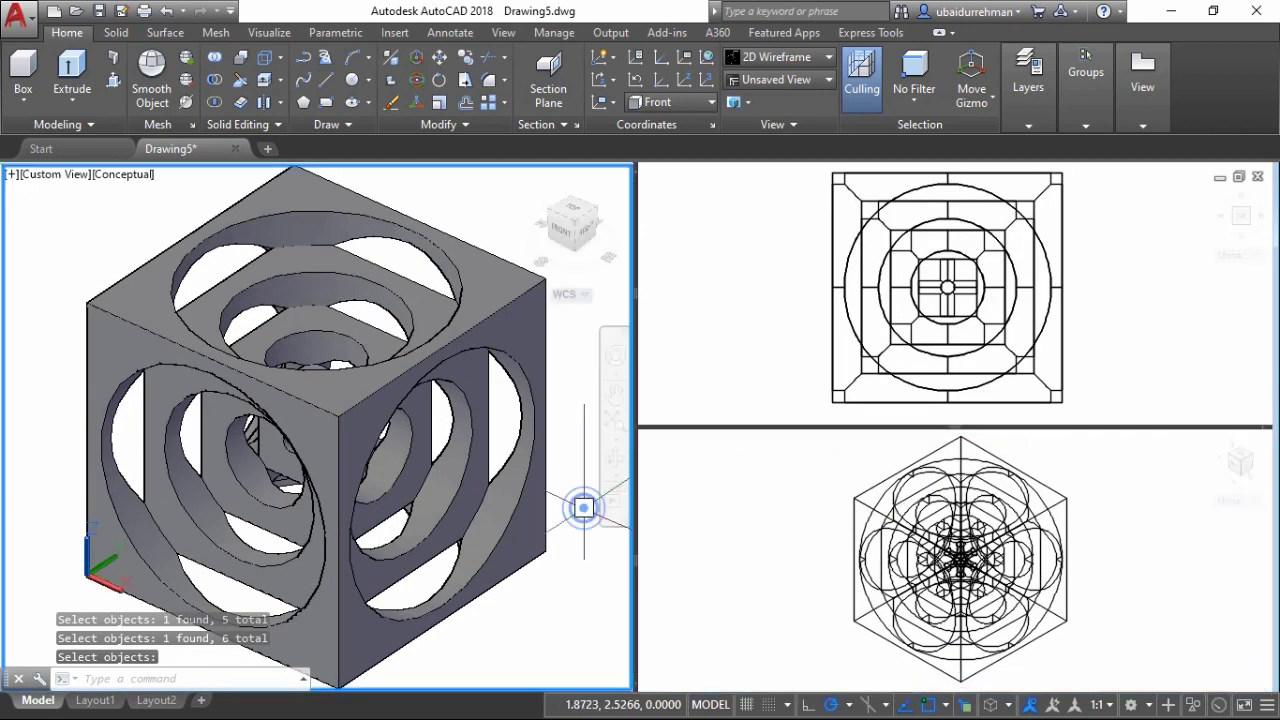
Step: Resize the 3D viewport and make the shaded 3D view current
{"action": "key", "text": "Return"}
{"action": "scroll", "coordinate": [584, 508], "scroll_direction": "down", "scroll_amount": 3}
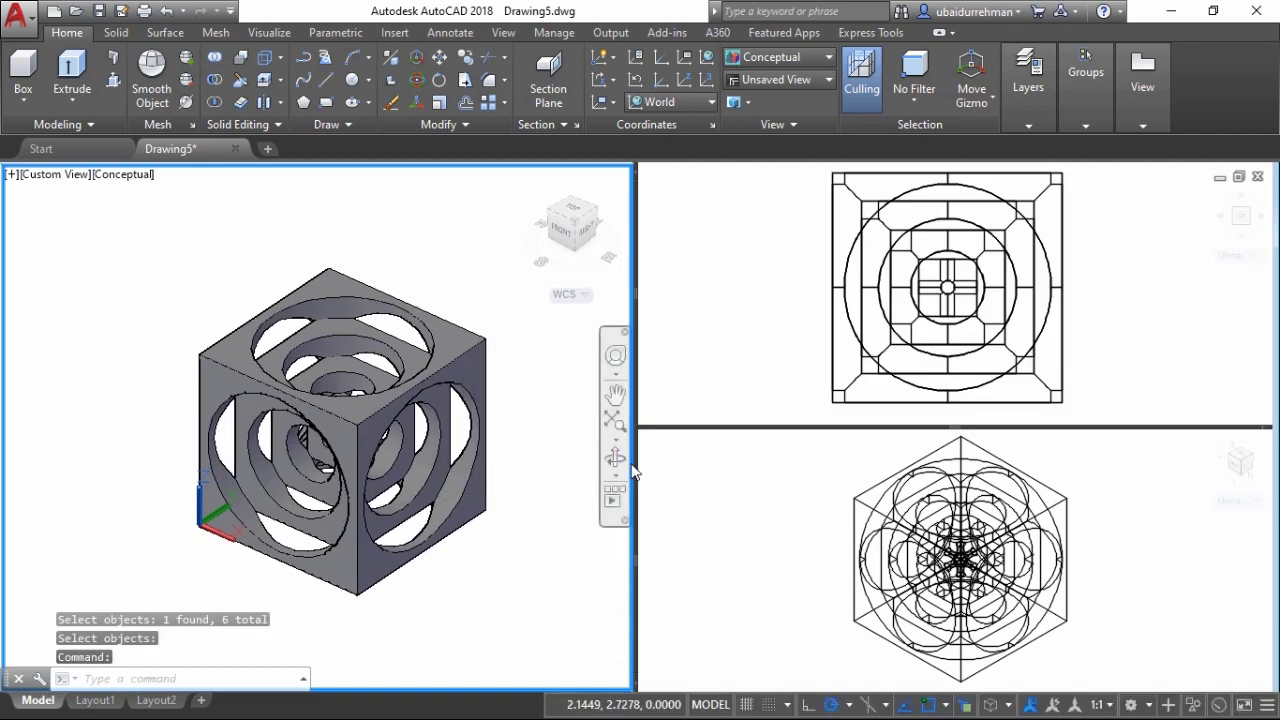
{"action": "key", "text": "ctrl+r"}
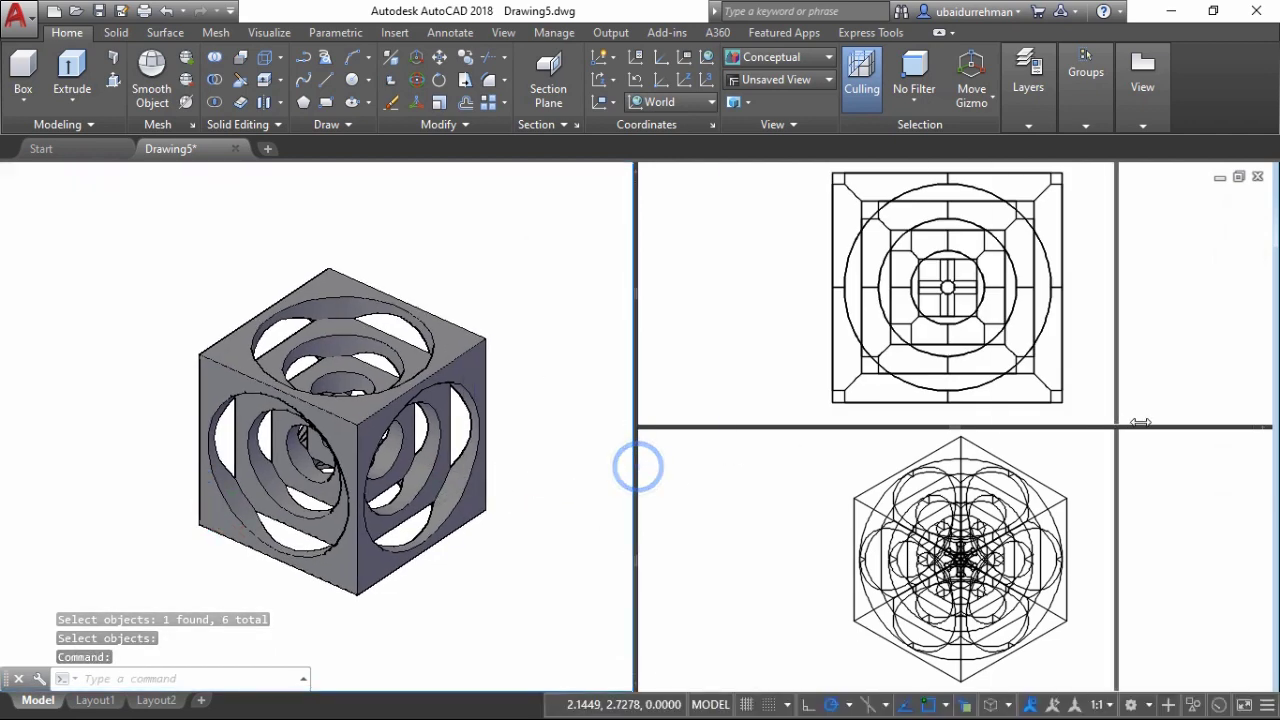
{"action": "left_click", "coordinate": [698, 462]}
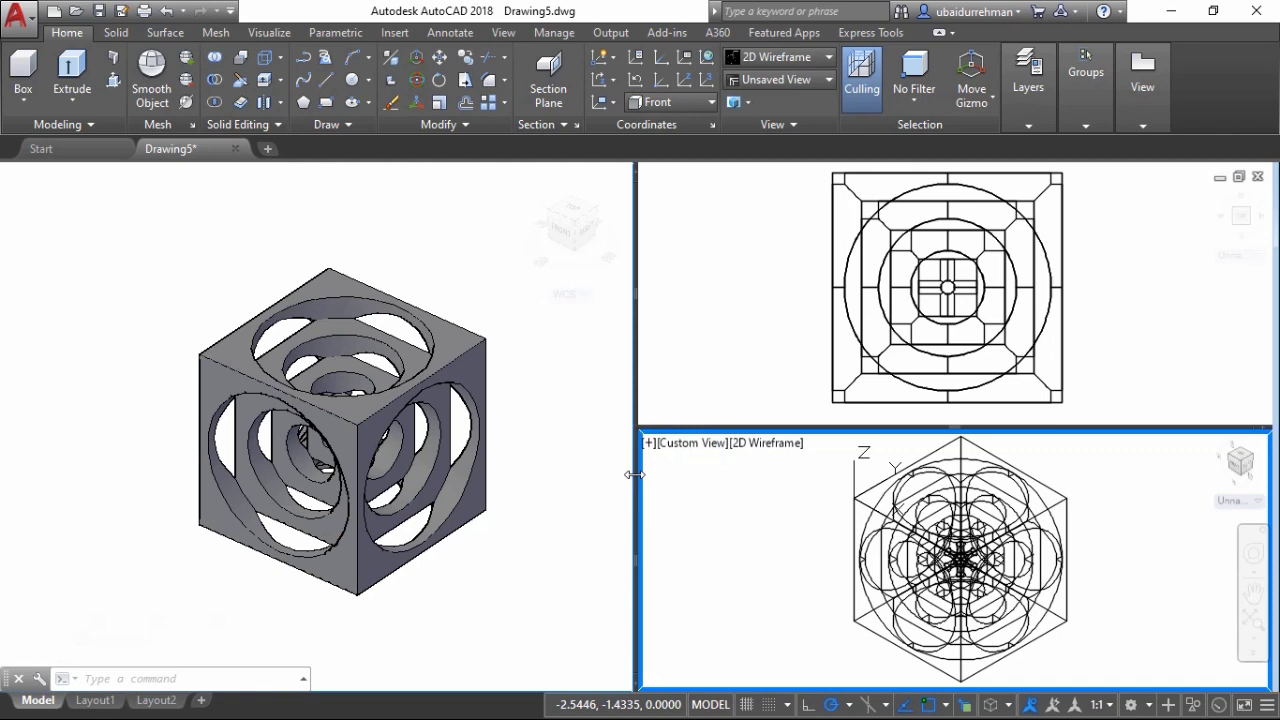
{"action": "left_click_drag", "start_coordinate": [635, 474], "coordinate": [622, 476]}
{"action": "left_click", "coordinate": [590, 486]}
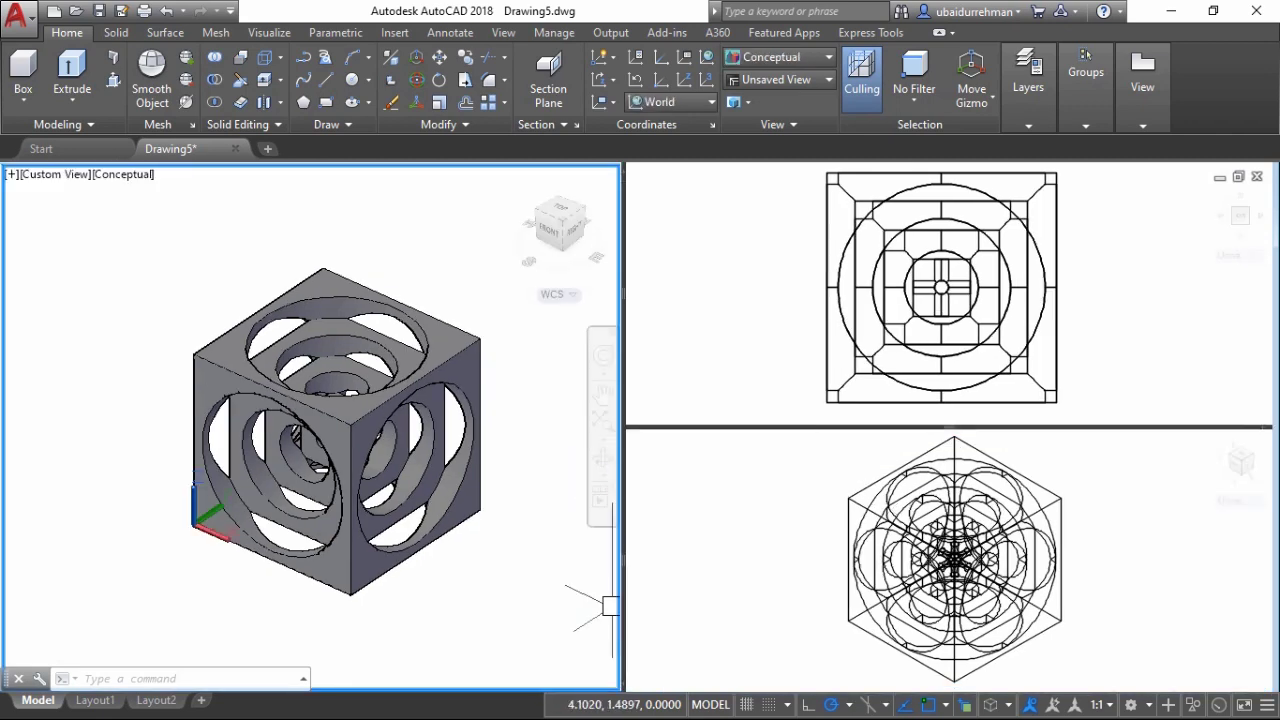
{"action": "left_click_drag", "start_coordinate": [624, 606], "coordinate": [1155, 556], "text": "ctrl"}
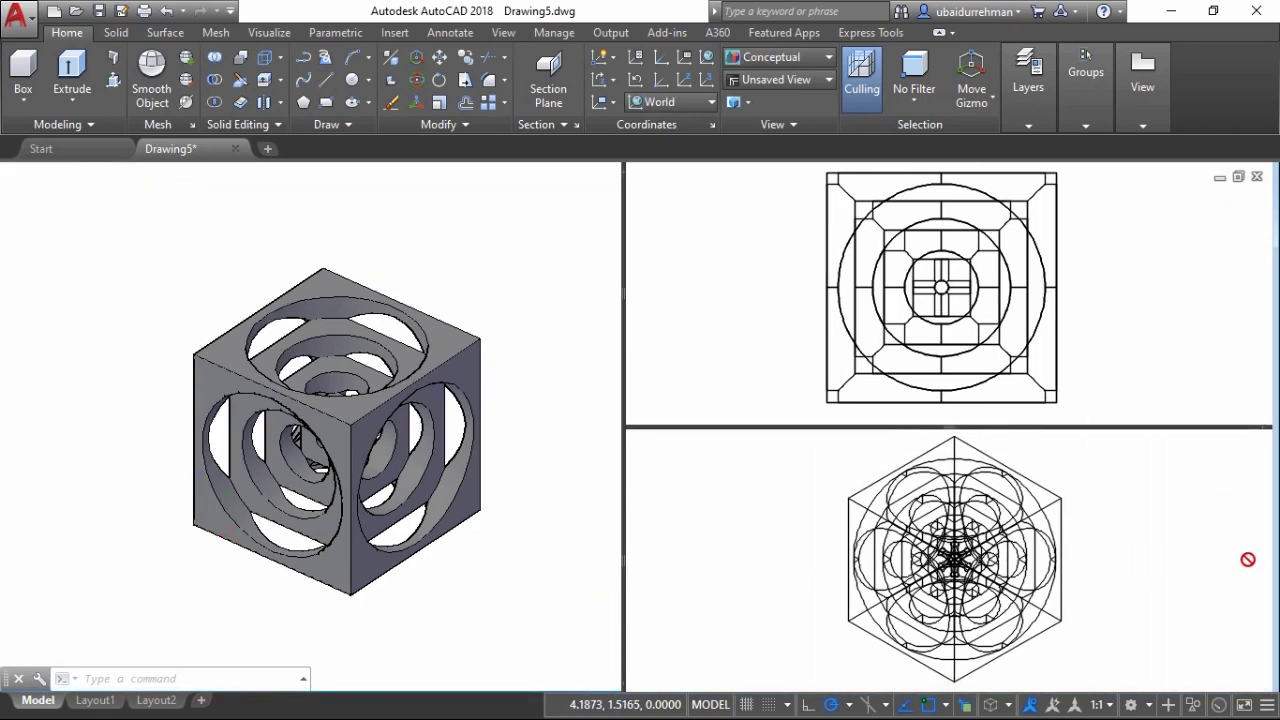
{"action": "left_click", "coordinate": [698, 490]}
{"action": "left_click", "coordinate": [528, 526]}
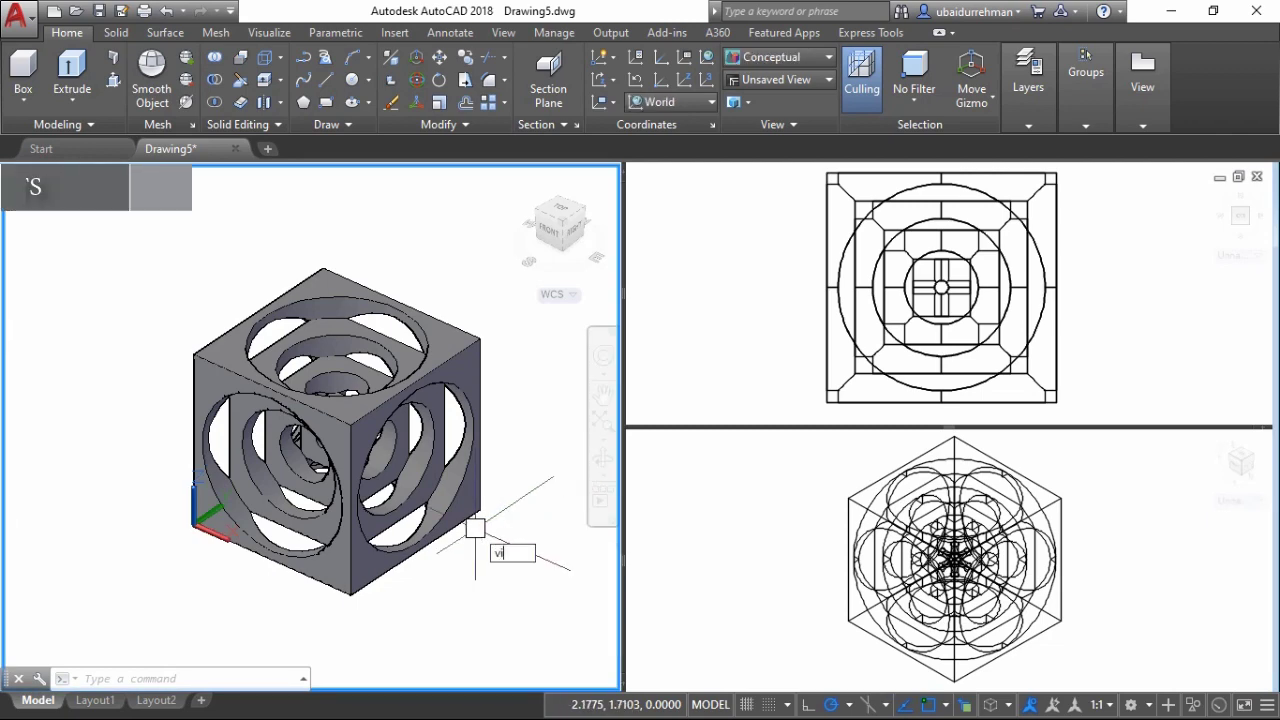
Step: Switch to a Single viewport layout via VIEWPORTS
{"action": "type", "text": "VIEWPORTS"}
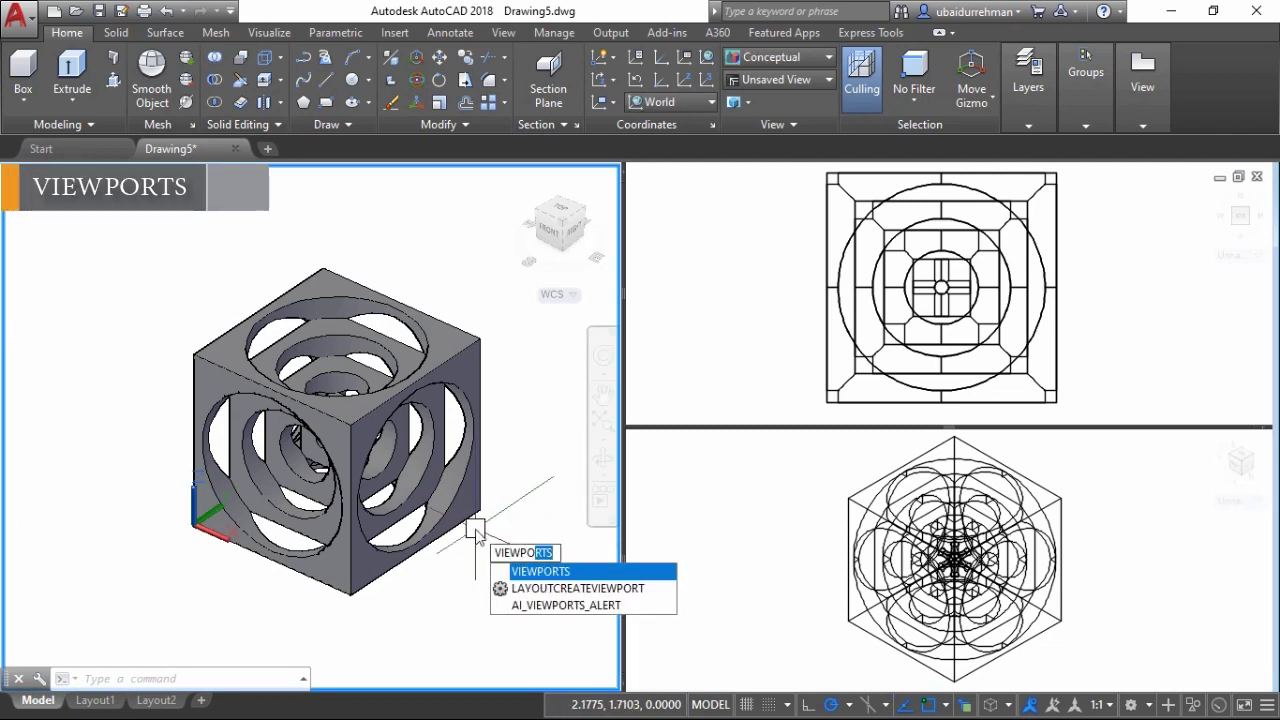
{"action": "key", "text": "Return"}
{"action": "left_click", "coordinate": [417, 279]}
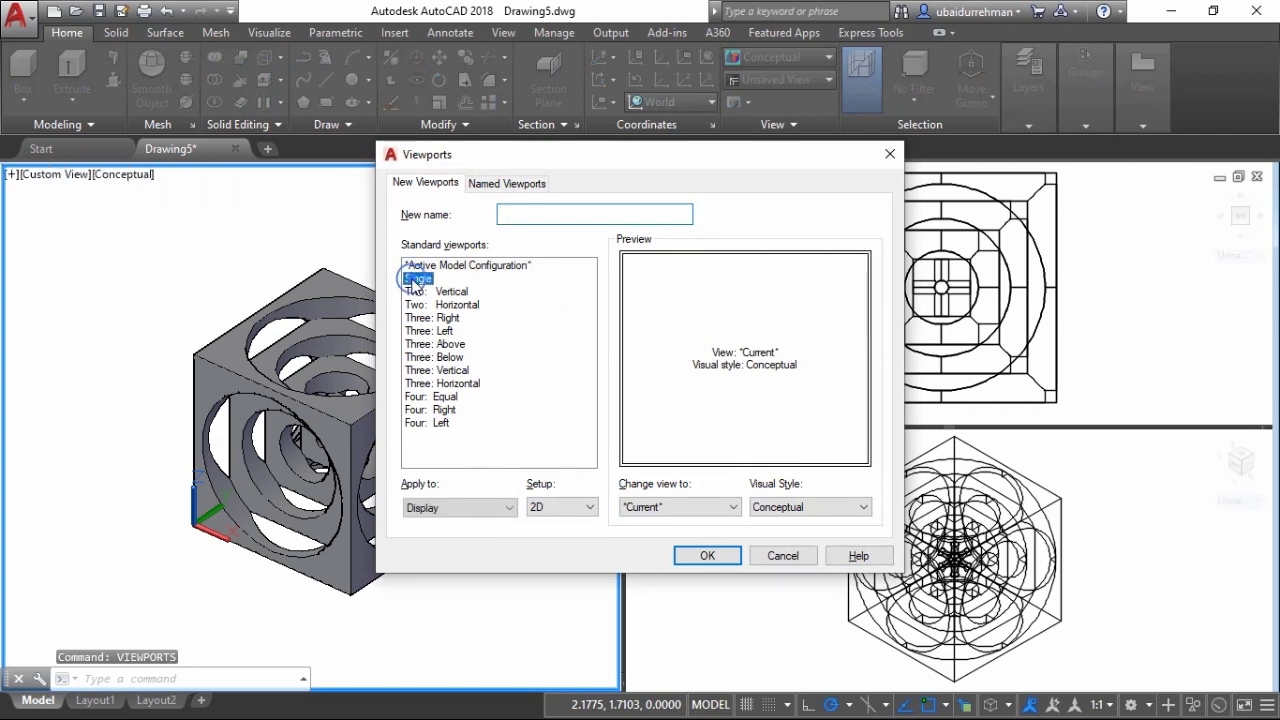
{"action": "left_click", "coordinate": [707, 555]}
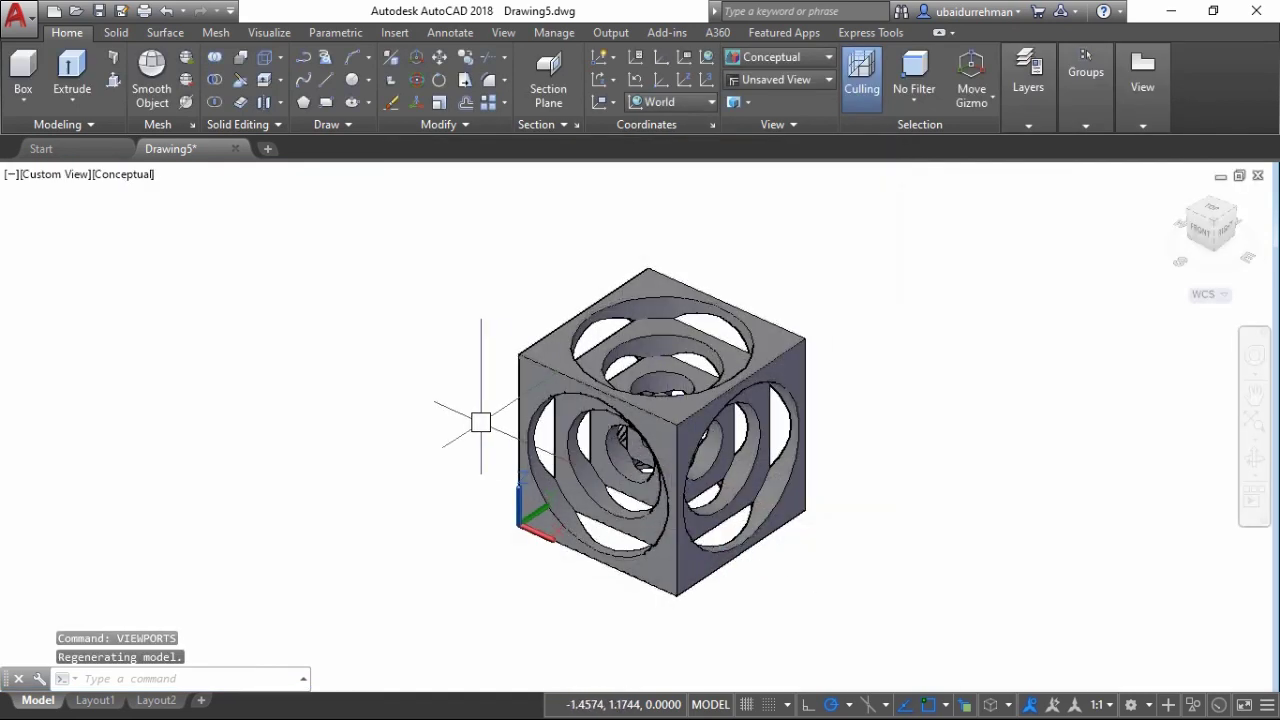
Step: Spin the hollow cube continuously with 3DCORBIT to a tilted view, then stop the orbit
{"action": "left_click", "coordinate": [451, 451]}
{"action": "key", "text": "Escape"}
{"action": "middle_click", "coordinate": [963, 364]}
{"action": "type", "text": "3"}
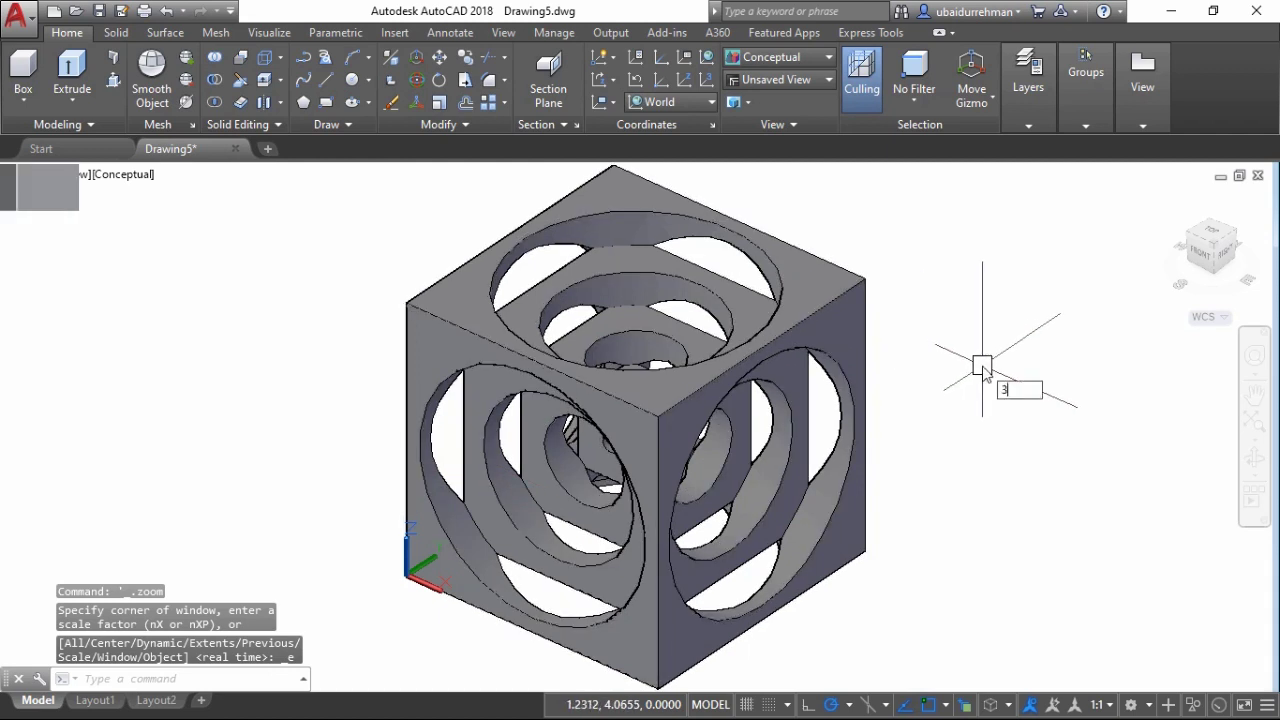
{"action": "type", "text": "d"}
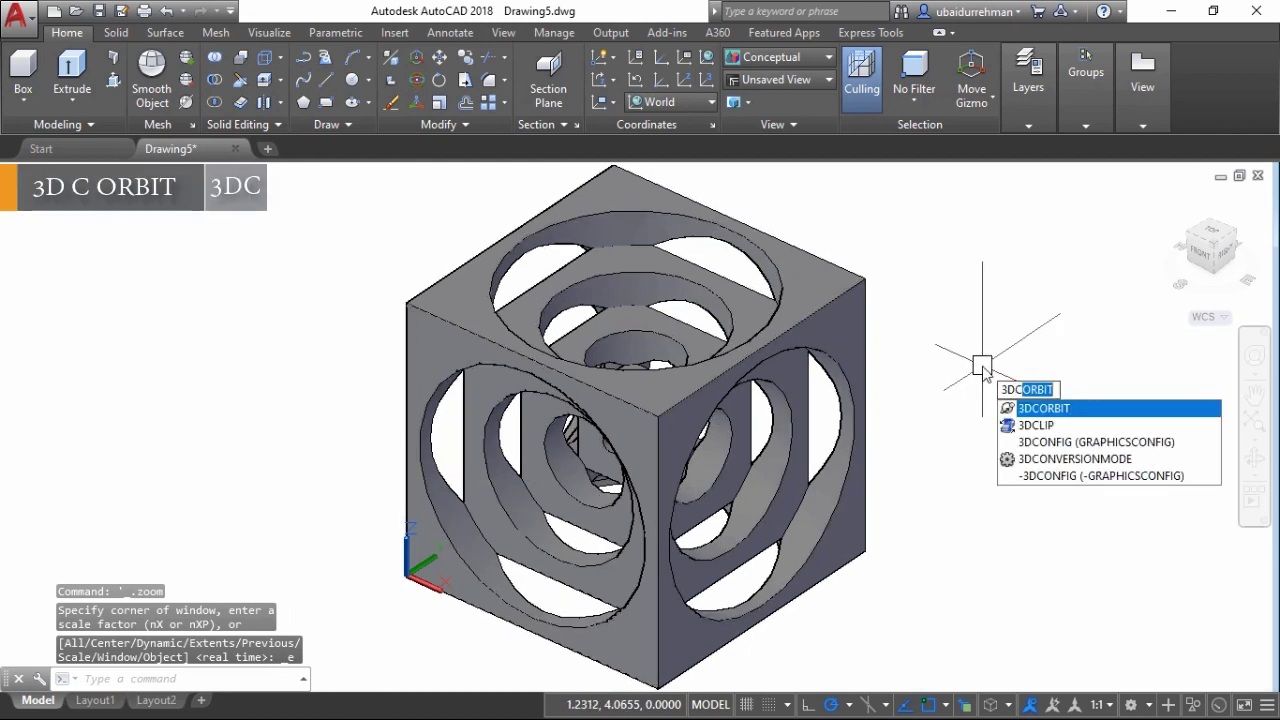
{"action": "key", "text": "Return"}
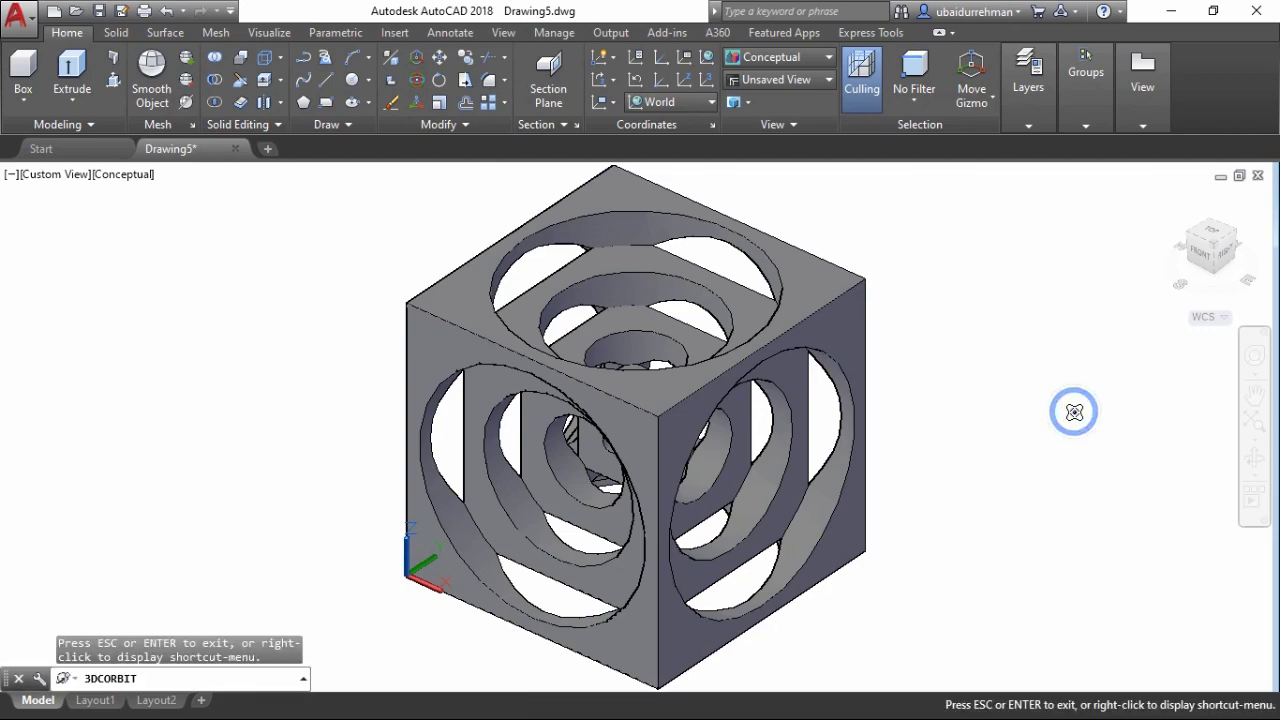
{"action": "left_click_drag", "start_coordinate": [598, 431], "coordinate": [937, 426]}
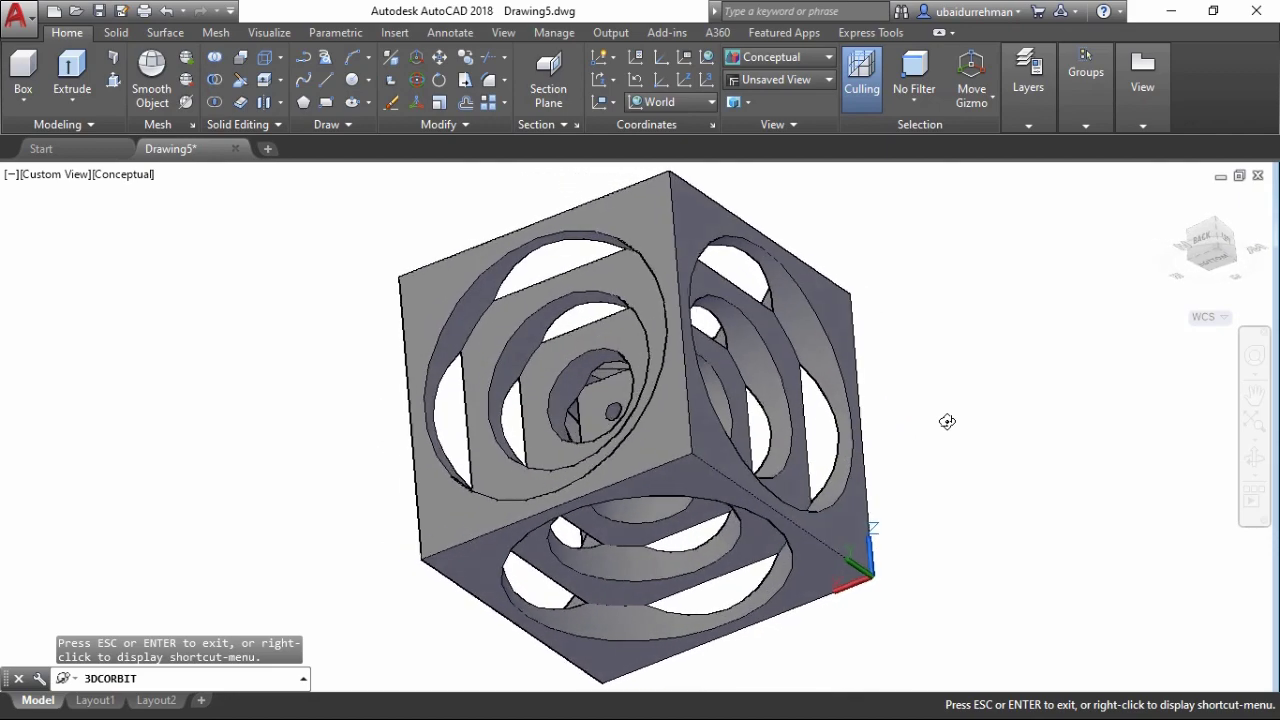
{"action": "key", "text": "Escape"}
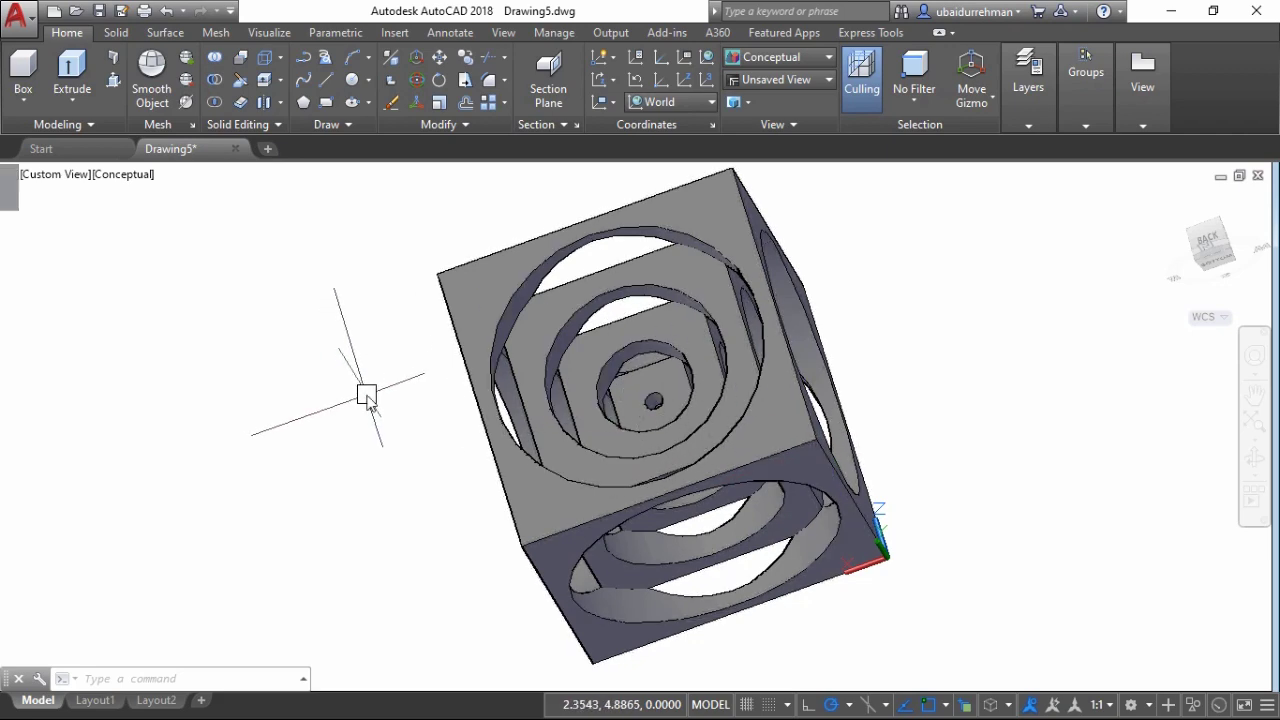
Step: Restore the SE Isometric preset view and open the Materials Browser from the Visualize tab
{"action": "type", "text": "v"}
{"action": "key", "text": "Return"}
{"action": "left_click", "coordinate": [472, 402]}
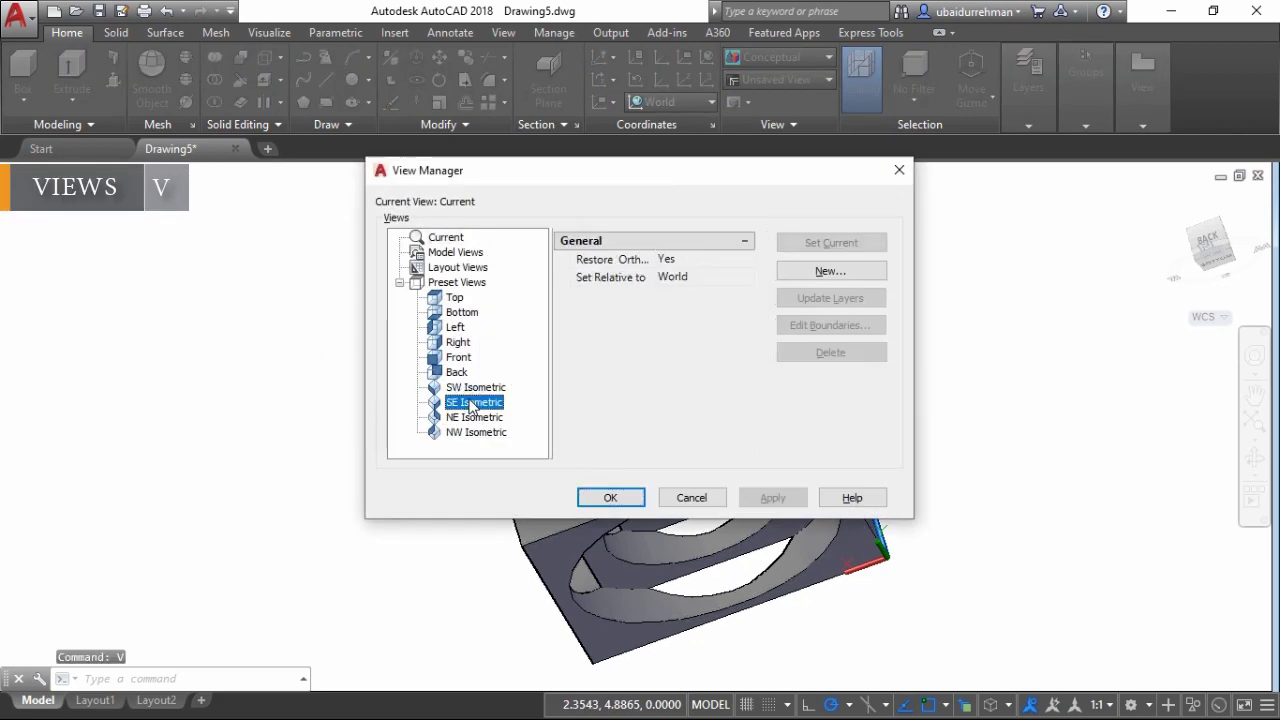
{"action": "left_click", "coordinate": [773, 498]}
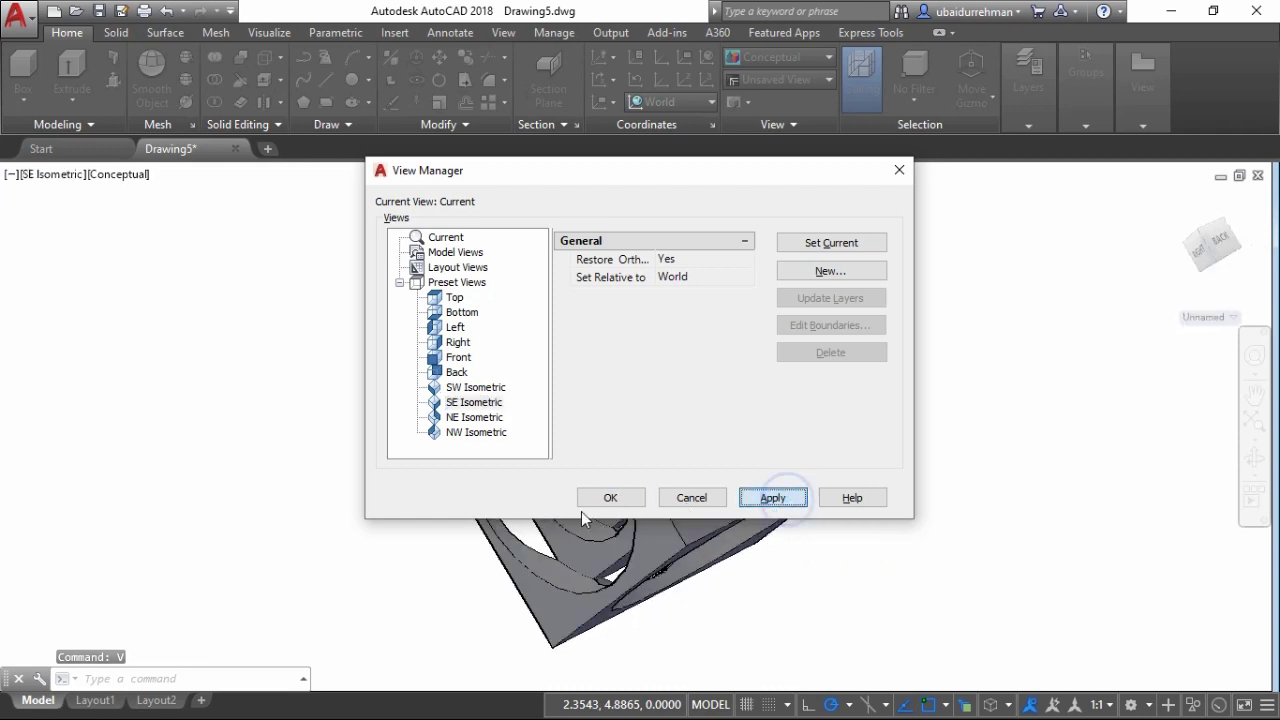
{"action": "left_click", "coordinate": [598, 499]}
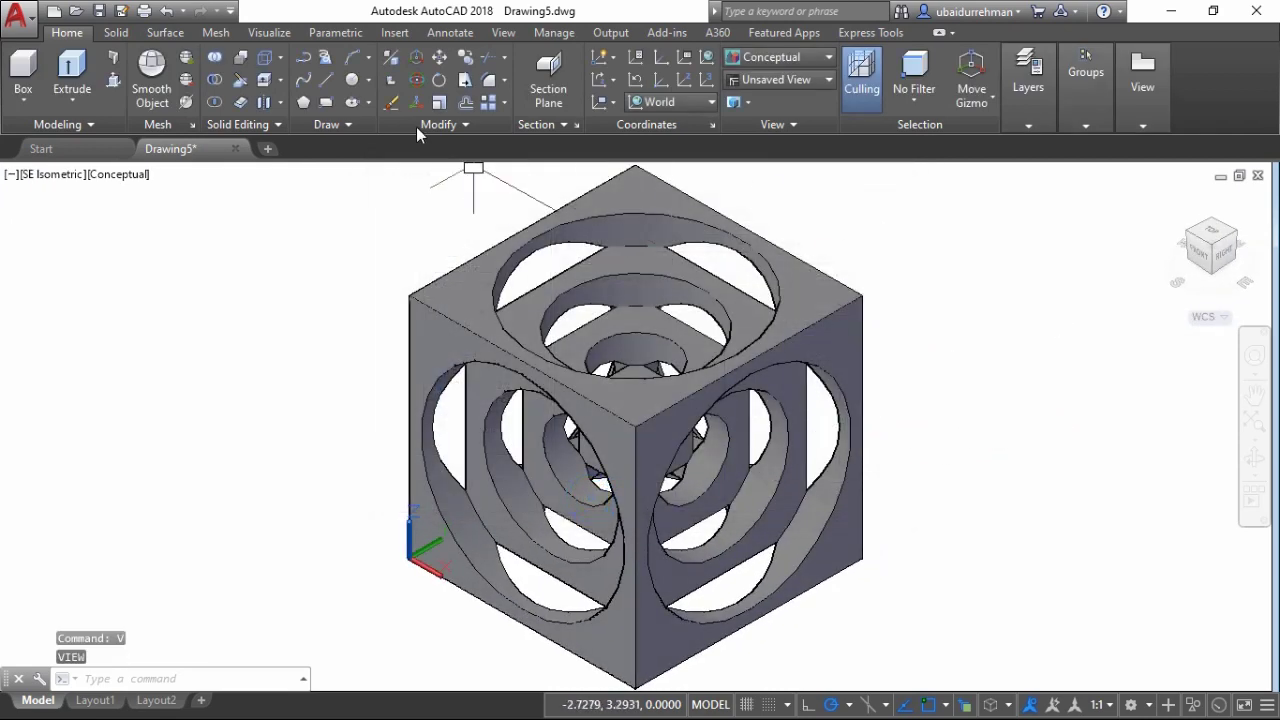
{"action": "left_click", "coordinate": [270, 33]}
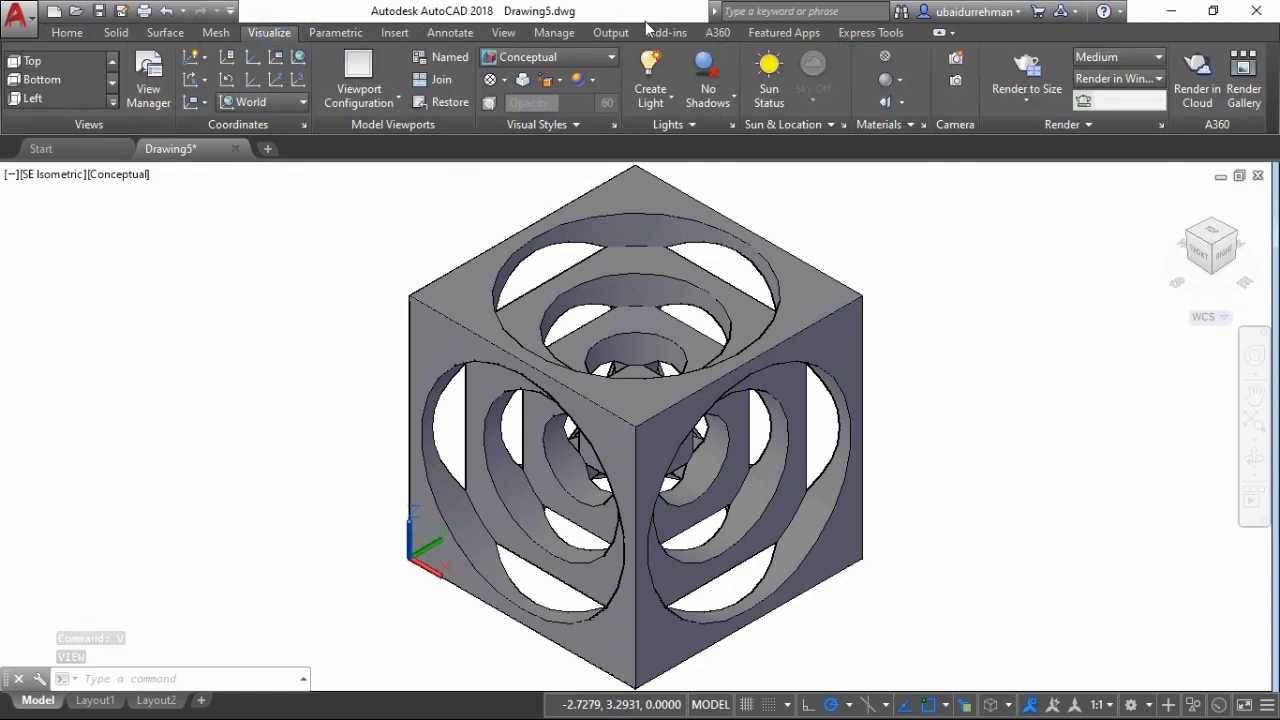
{"action": "left_click", "coordinate": [885, 59]}
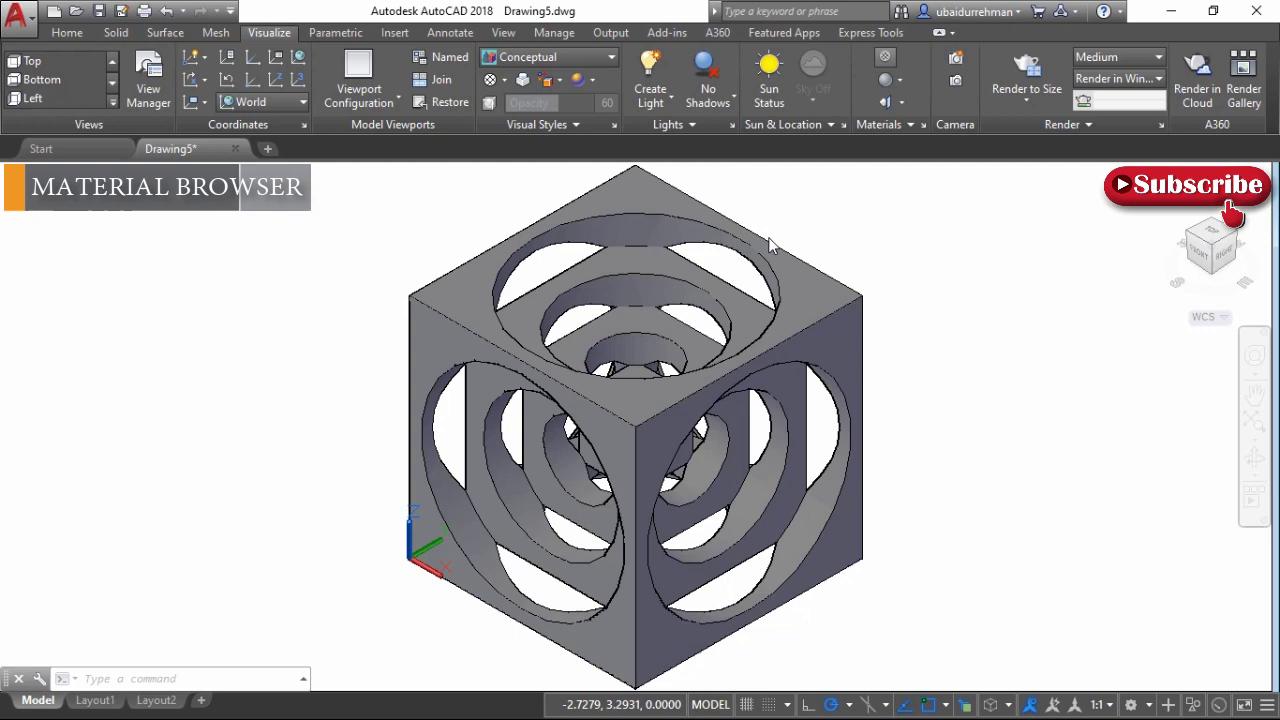
Step: Move the cube clear of the Materials Browser and browse to Autodesk Library > Metal > Steel
{"action": "middle_click_drag", "start_coordinate": [790, 260], "coordinate": [1125, 253]}
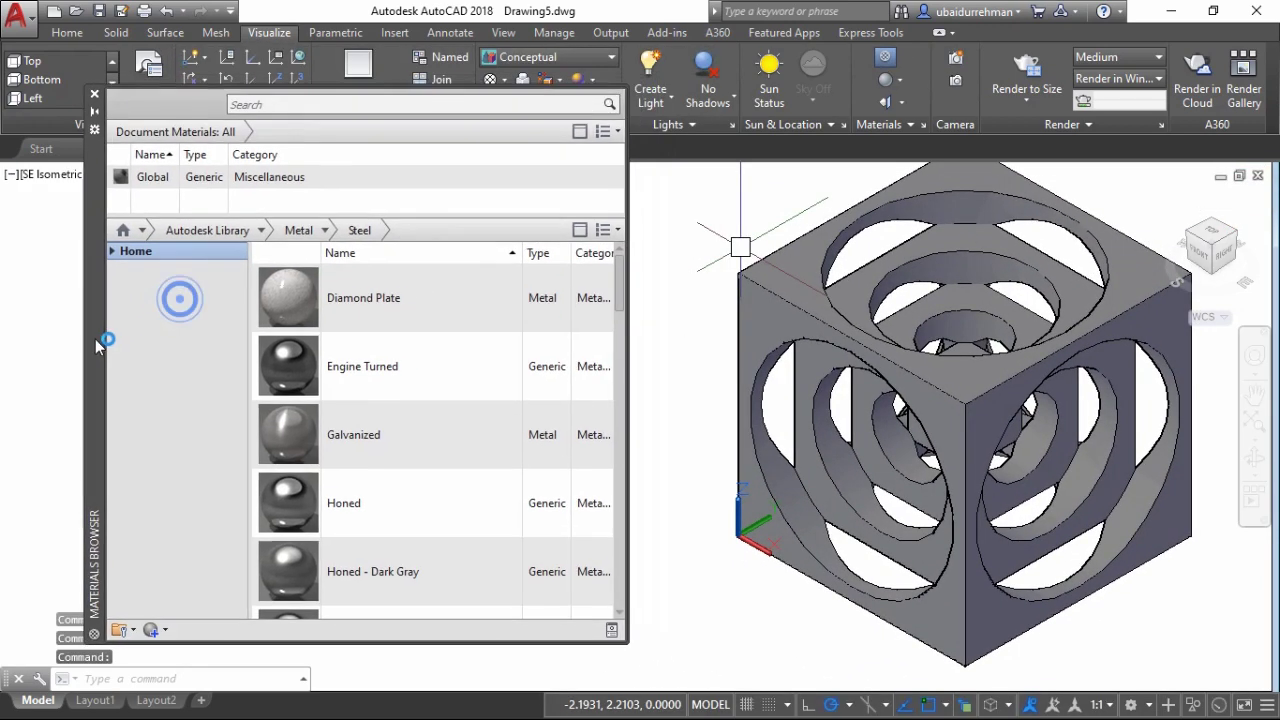
{"action": "left_click_drag", "start_coordinate": [180, 299], "coordinate": [57, 356]}
{"action": "middle_click_drag", "start_coordinate": [635, 327], "coordinate": [592, 333]}
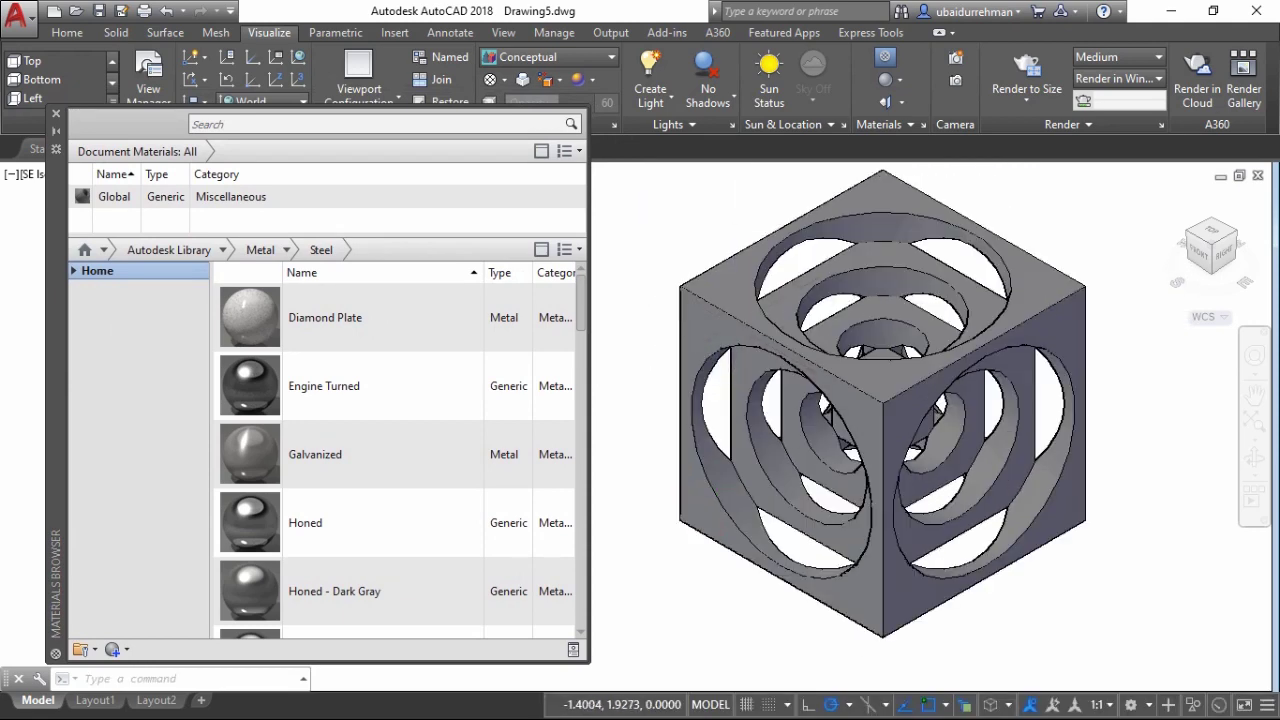
{"action": "middle_click_drag", "start_coordinate": [749, 331], "coordinate": [766, 337]}
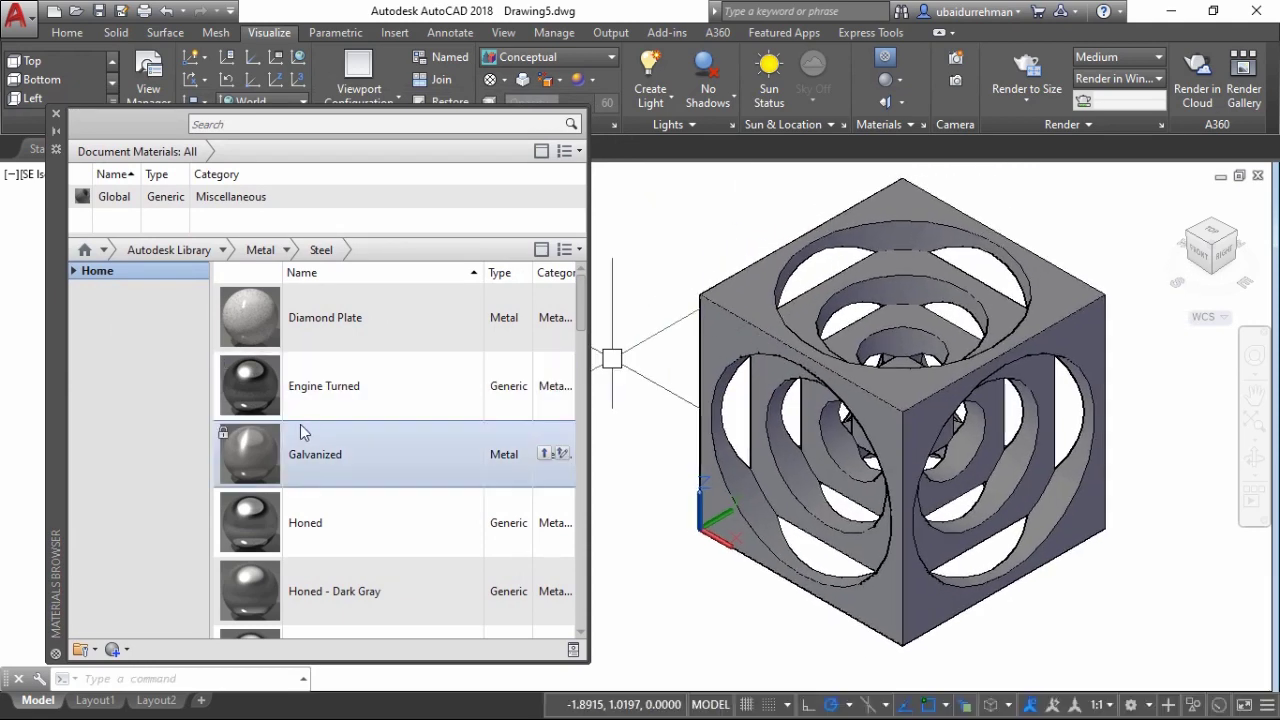
{"action": "left_click", "coordinate": [72, 270]}
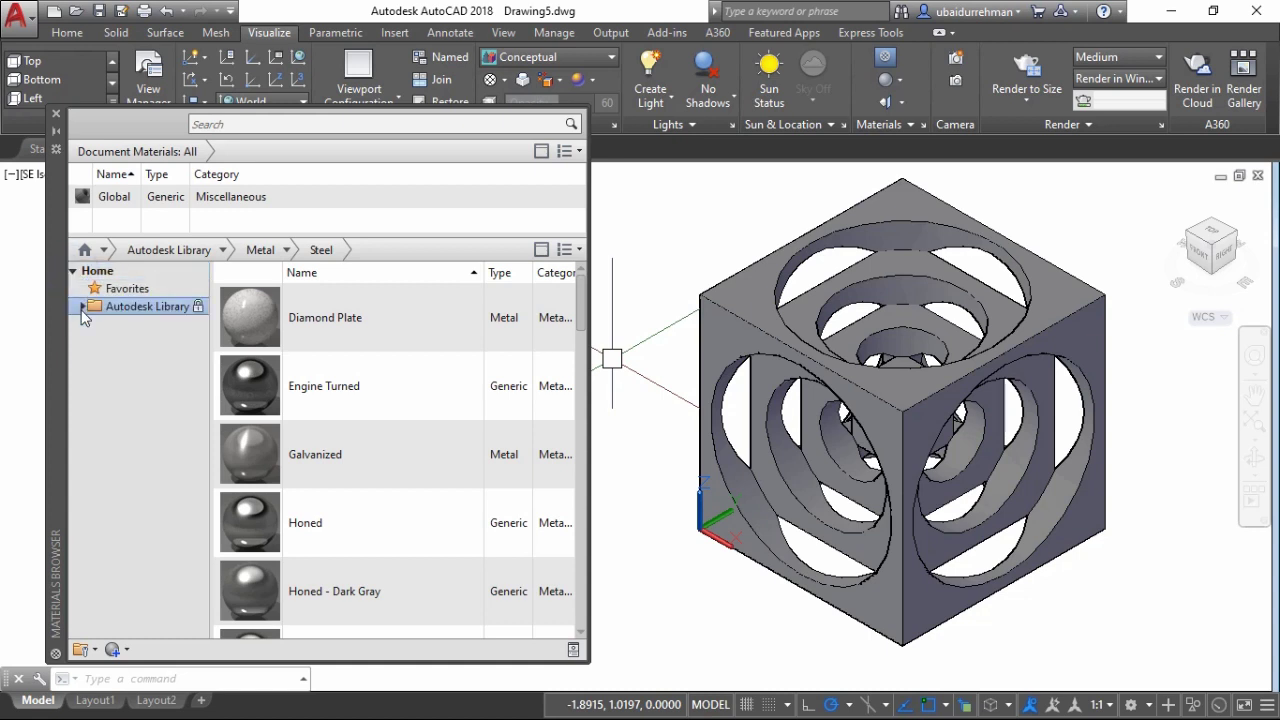
{"action": "left_click", "coordinate": [82, 306]}
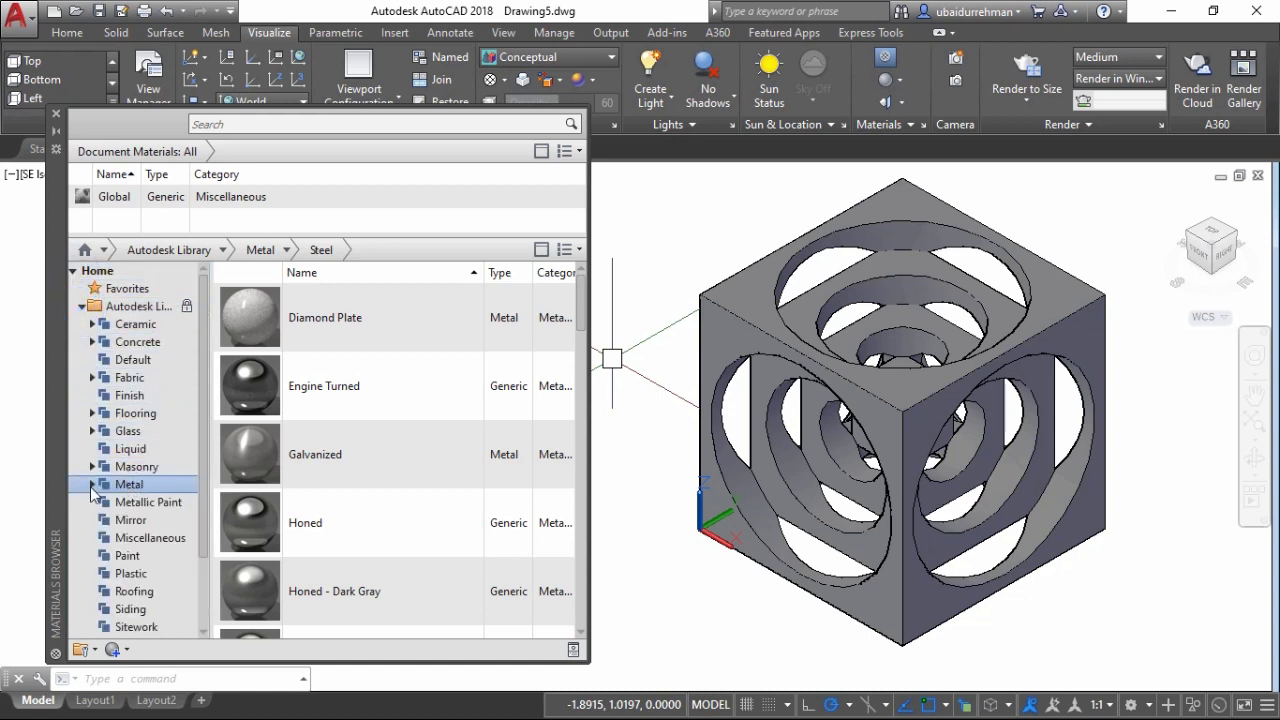
{"action": "left_click", "coordinate": [92, 485]}
{"action": "mouse_move", "coordinate": [330, 454]}
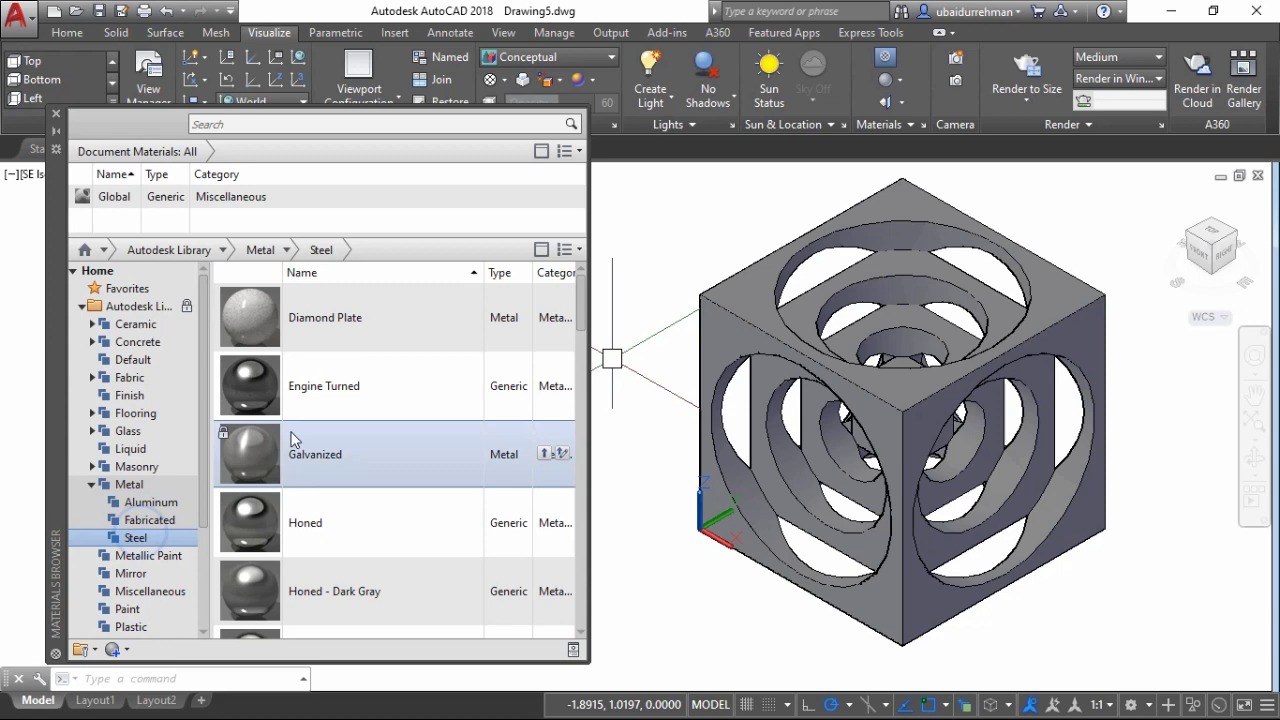
{"action": "left_click", "coordinate": [344, 441]}
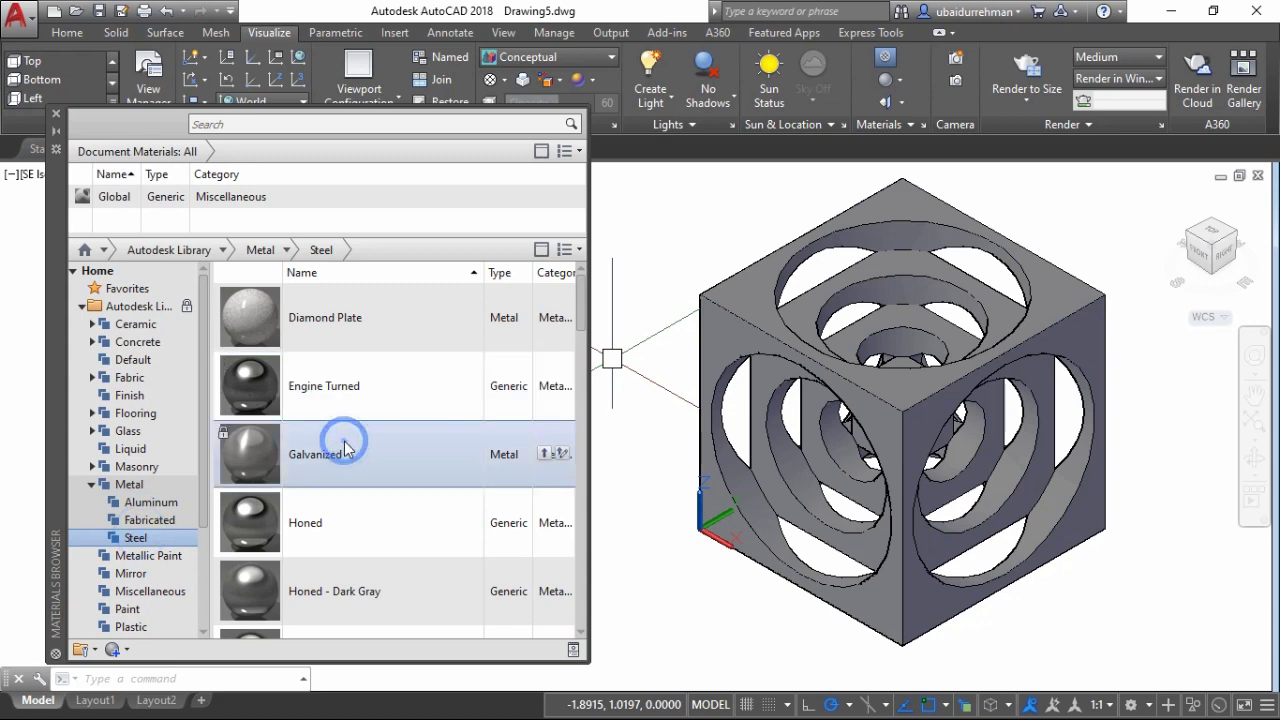
Step: Assign Stainless Steel - Satin - Brushed Light to the selected cube, then close the browser
{"action": "scroll", "coordinate": [410, 420], "scroll_direction": "down", "scroll_amount": 3}
{"action": "scroll", "coordinate": [400, 431], "scroll_direction": "down", "scroll_amount": 2}
{"action": "scroll", "coordinate": [400, 431], "scroll_direction": "down", "scroll_amount": 3}
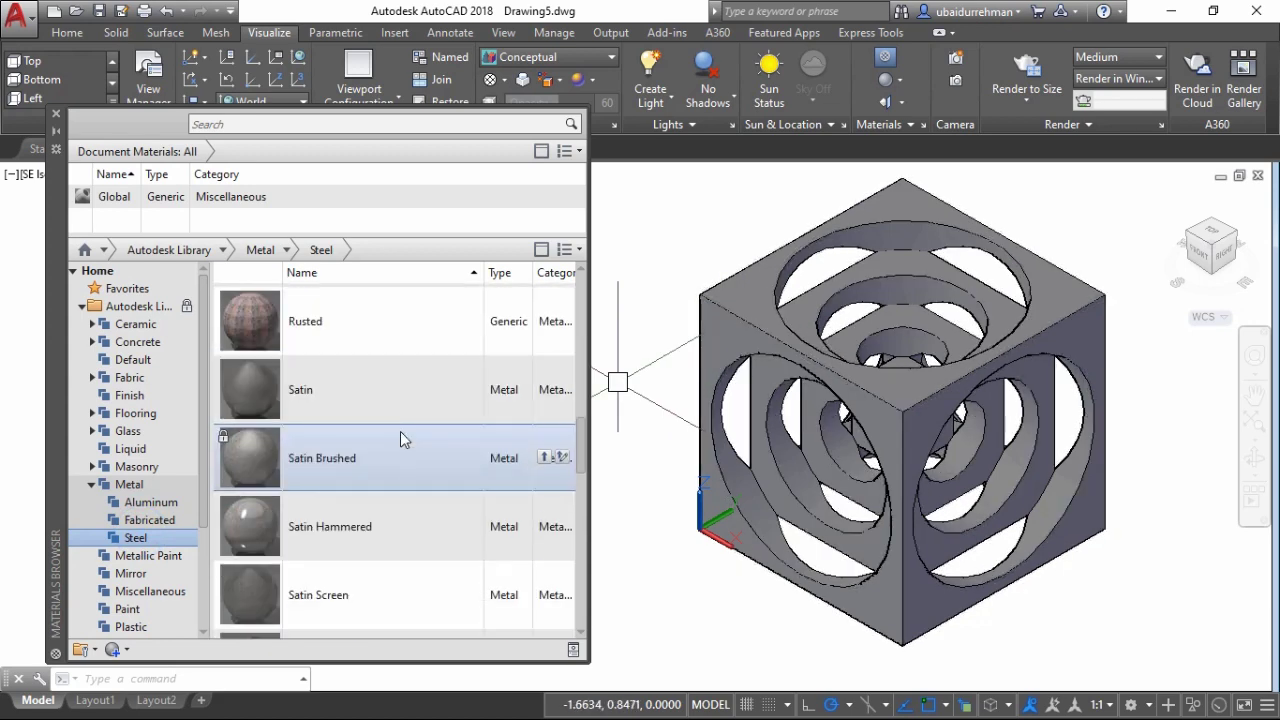
{"action": "scroll", "coordinate": [400, 431], "scroll_direction": "down", "scroll_amount": 1}
{"action": "scroll", "coordinate": [400, 431], "scroll_direction": "down", "scroll_amount": 2}
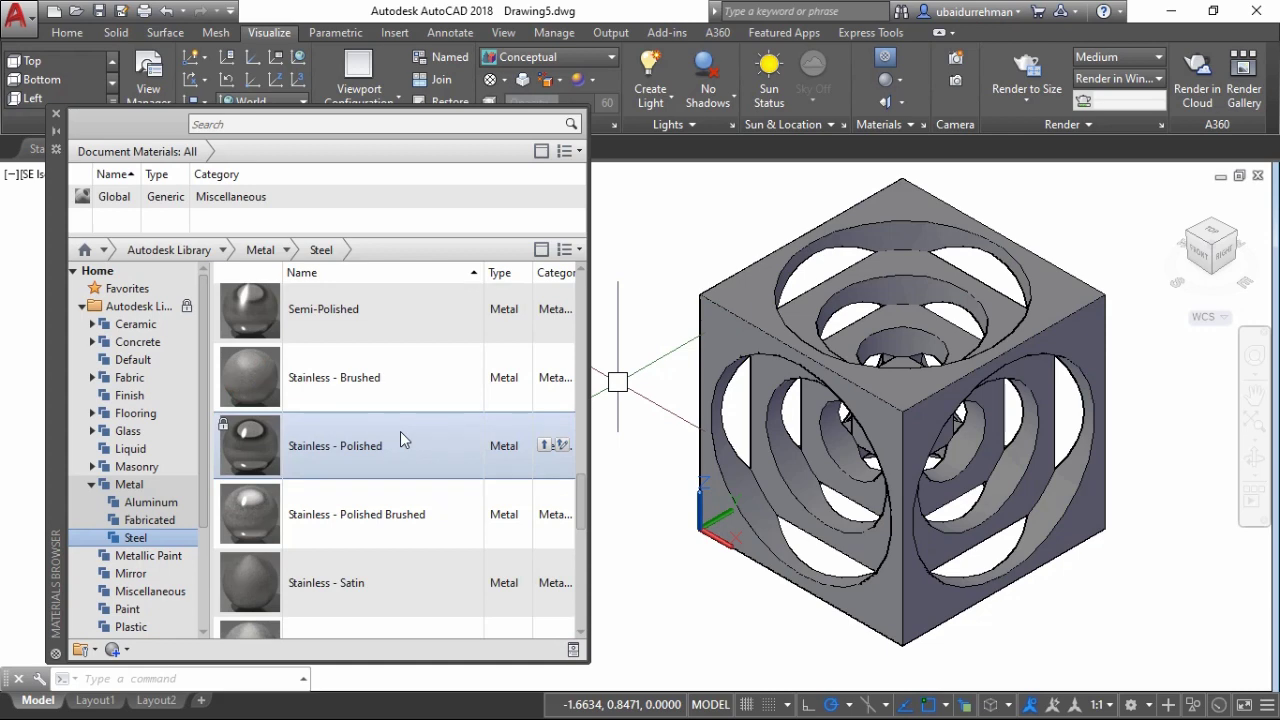
{"action": "scroll", "coordinate": [400, 431], "scroll_direction": "down", "scroll_amount": 2}
{"action": "scroll", "coordinate": [400, 431], "scroll_direction": "down", "scroll_amount": 2}
{"action": "scroll", "coordinate": [400, 431], "scroll_direction": "down", "scroll_amount": 2}
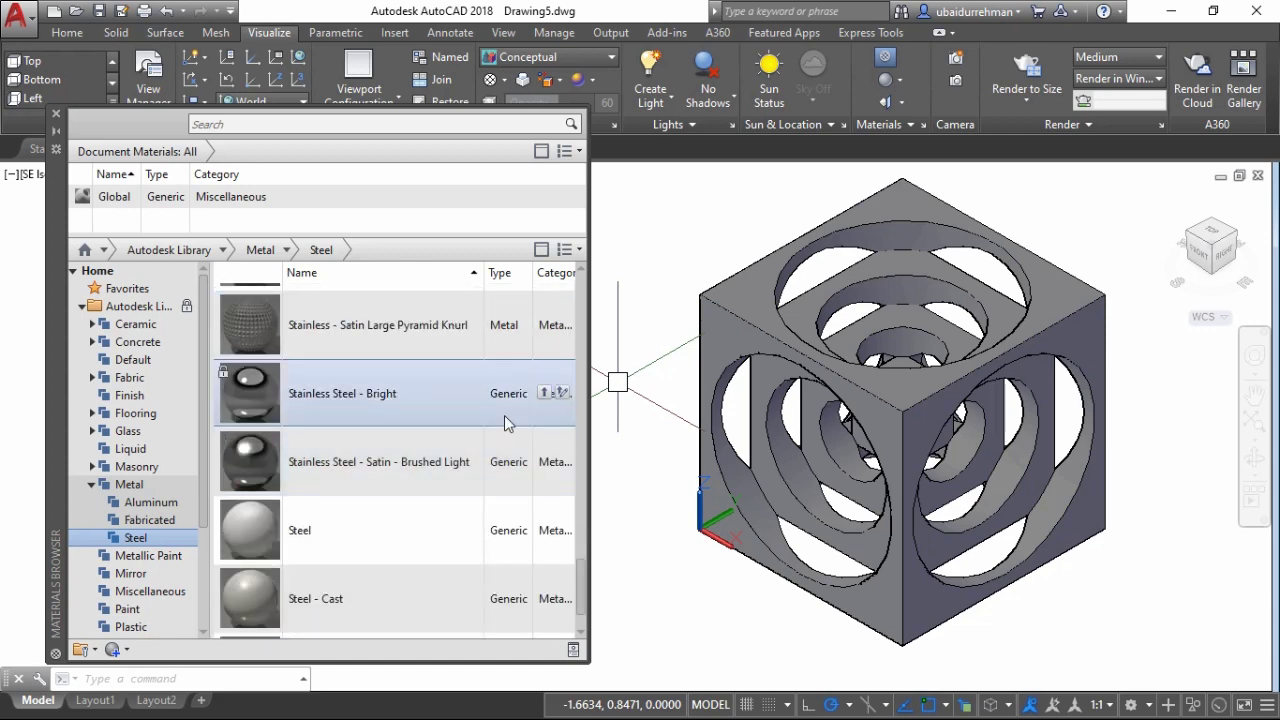
{"action": "left_click_drag", "start_coordinate": [400, 431], "coordinate": [762, 331]}
{"action": "mouse_move", "coordinate": [400, 461]}
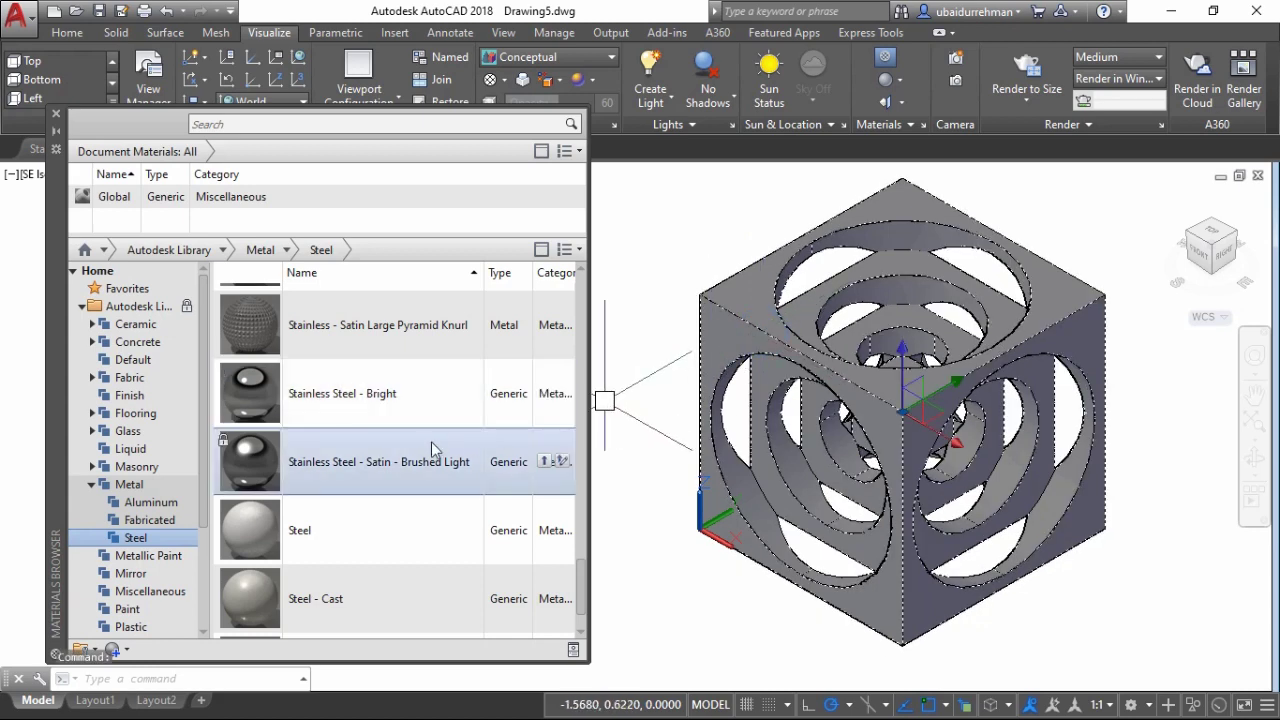
{"action": "right_click", "coordinate": [383, 465]}
{"action": "left_click", "coordinate": [432, 472]}
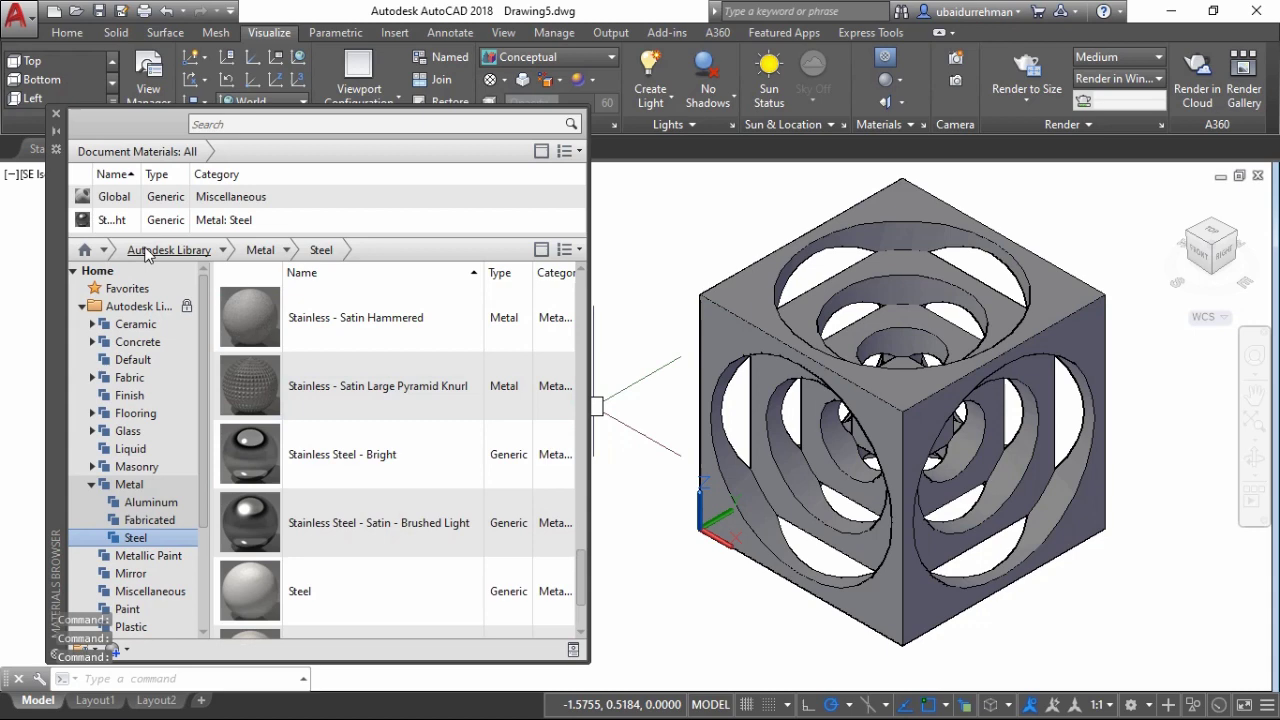
{"action": "left_click", "coordinate": [57, 116]}
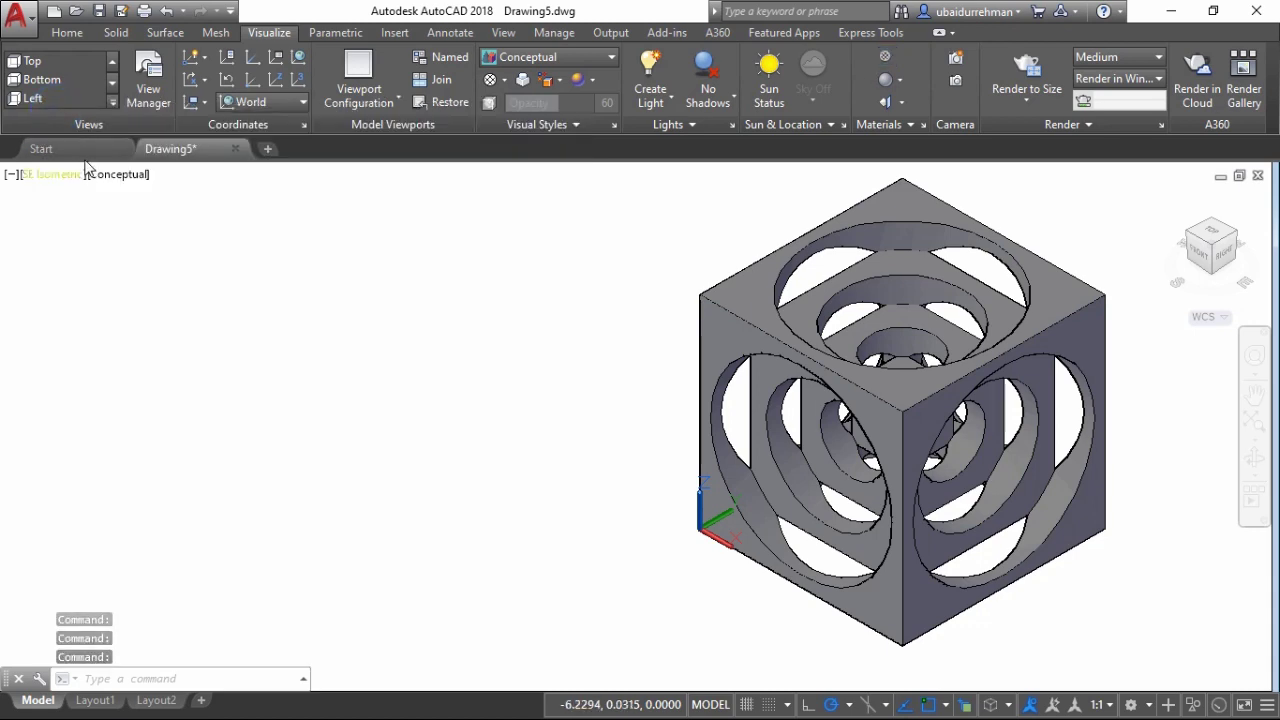
Step: Change the viewport visual style from Conceptual to Realistic, then to Shaded with edges
{"action": "left_click", "coordinate": [125, 175]}
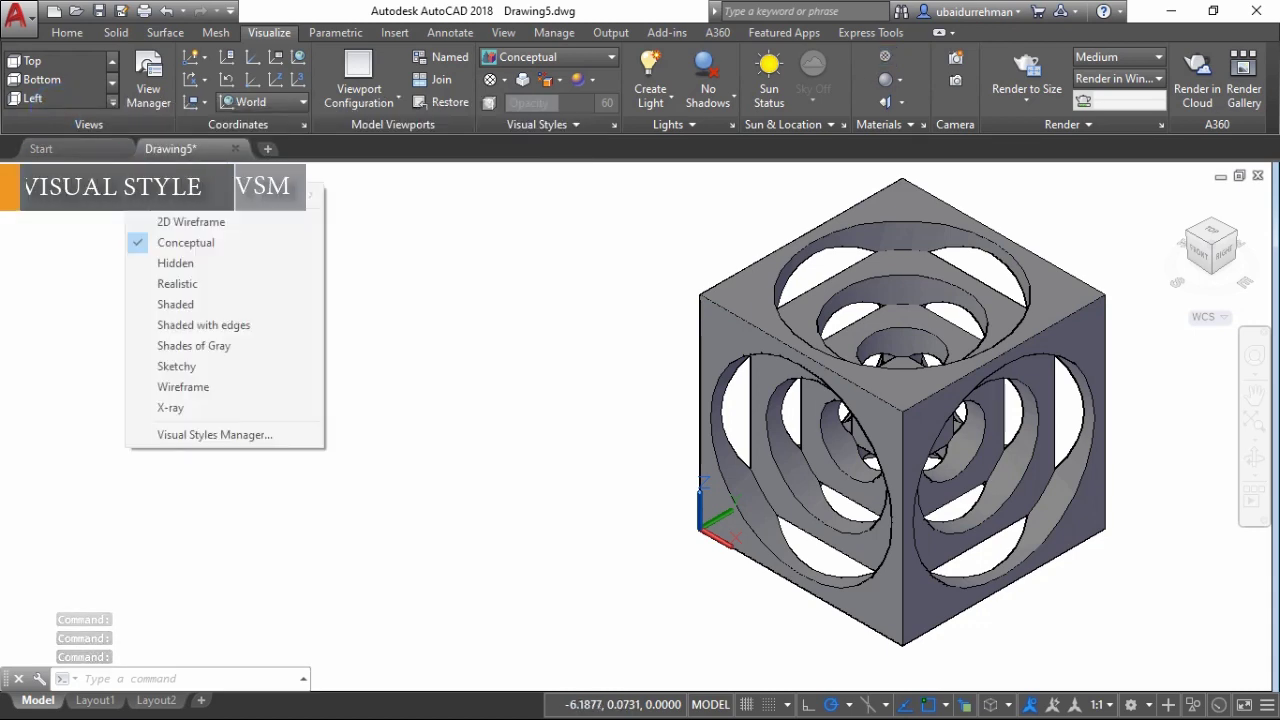
{"action": "left_click", "coordinate": [177, 283]}
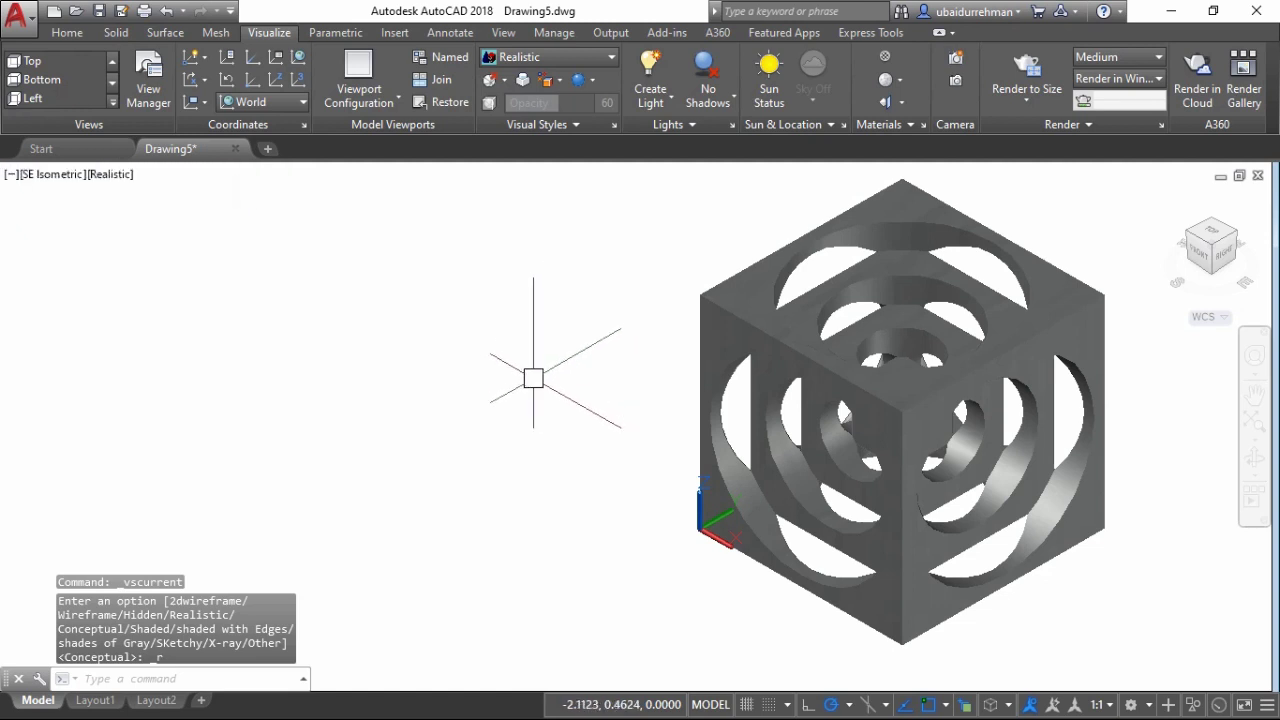
{"action": "left_click", "coordinate": [116, 175]}
{"action": "left_click", "coordinate": [197, 325]}
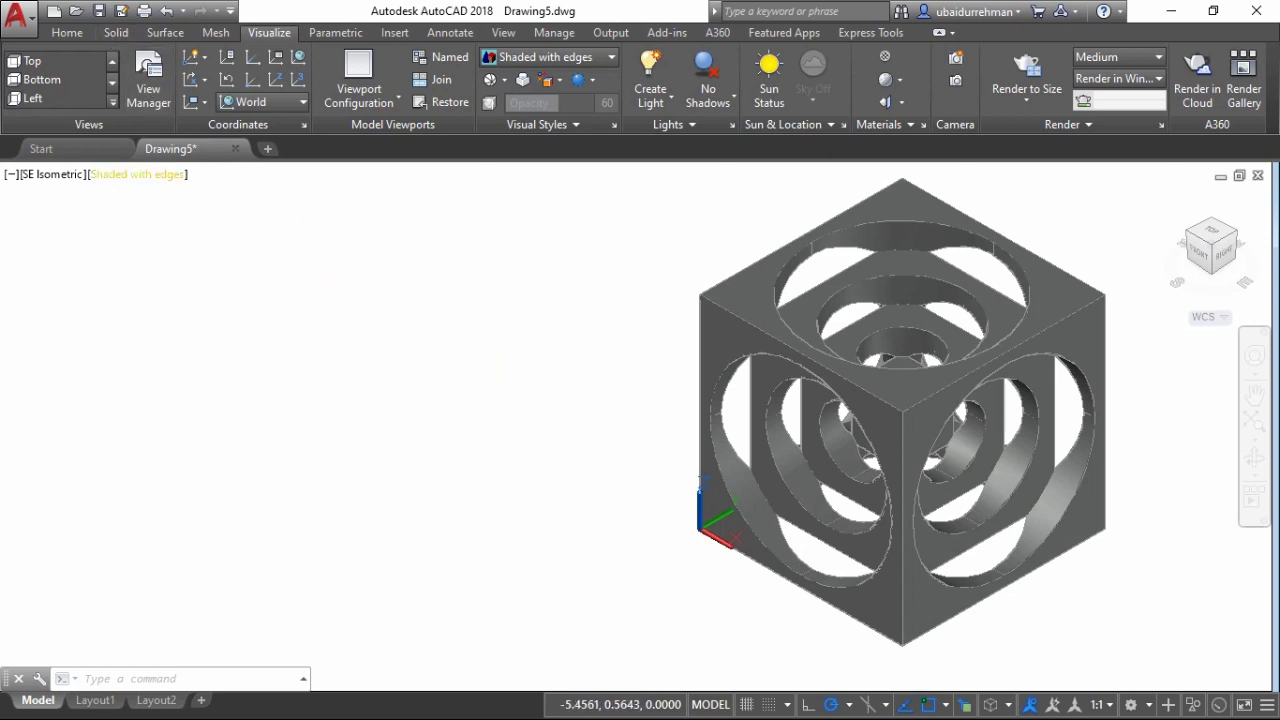
Step: Orbit and zoom to extents, view the Back and Bottom faces, then return to SW Isometric
{"action": "mouse_move", "coordinate": [419, 280]}
{"action": "middle_mouse_down", "text": "shift"}
{"action": "mouse_move", "coordinate": [460, 390]}
{"action": "mouse_move", "coordinate": [652, 428]}
{"action": "middle_mouse_up", "text": "shift"}
{"action": "middle_click", "coordinate": [652, 428]}
{"action": "middle_click", "coordinate": [652, 428]}
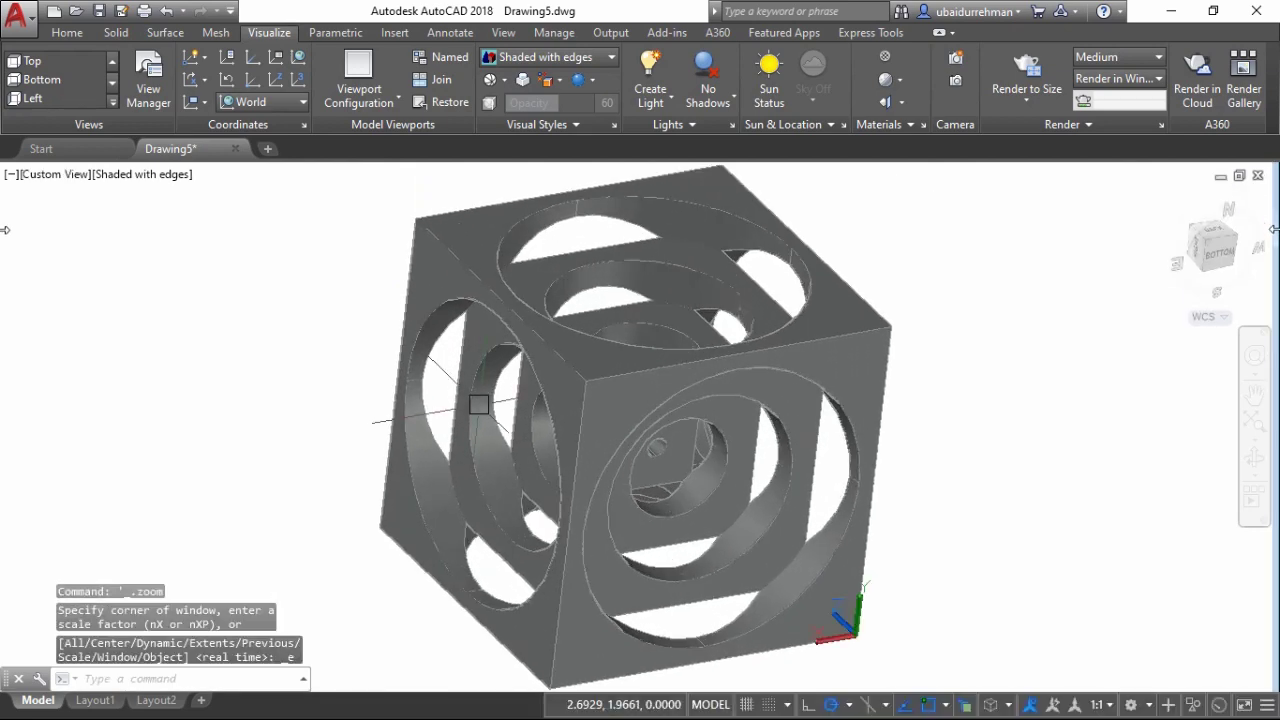
{"action": "left_click", "coordinate": [1236, 238]}
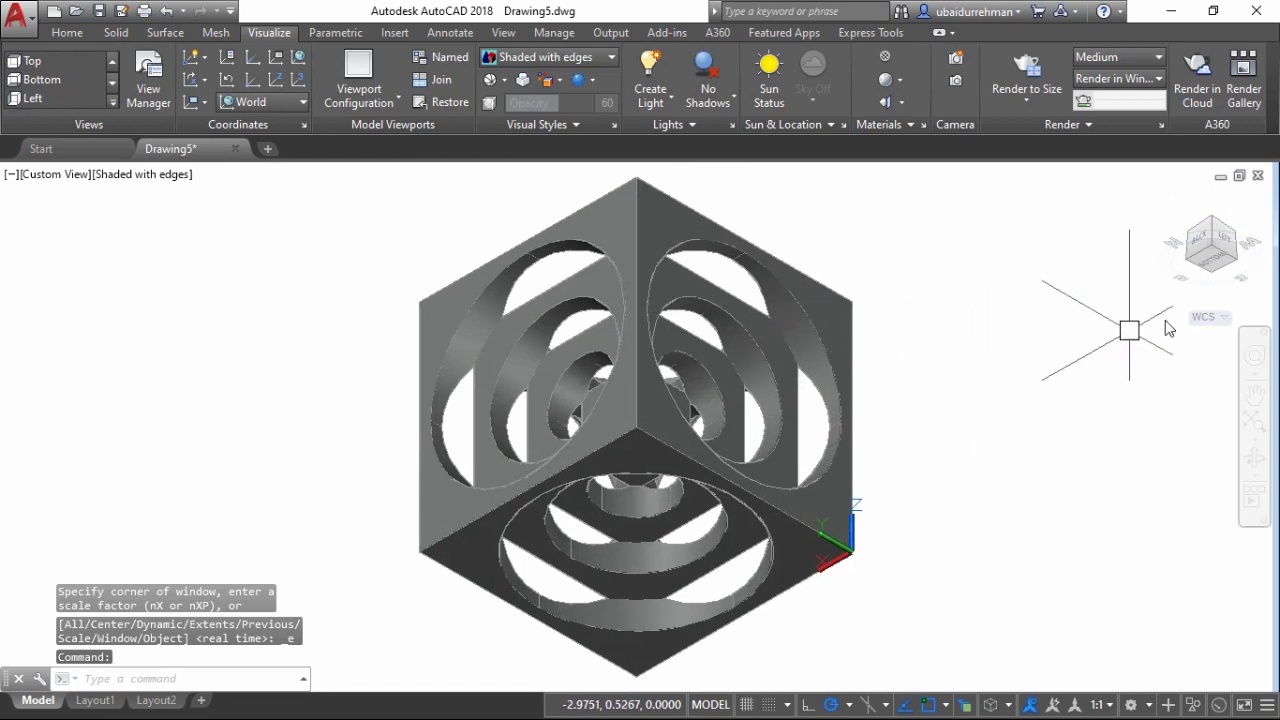
{"action": "left_click", "coordinate": [1199, 244]}
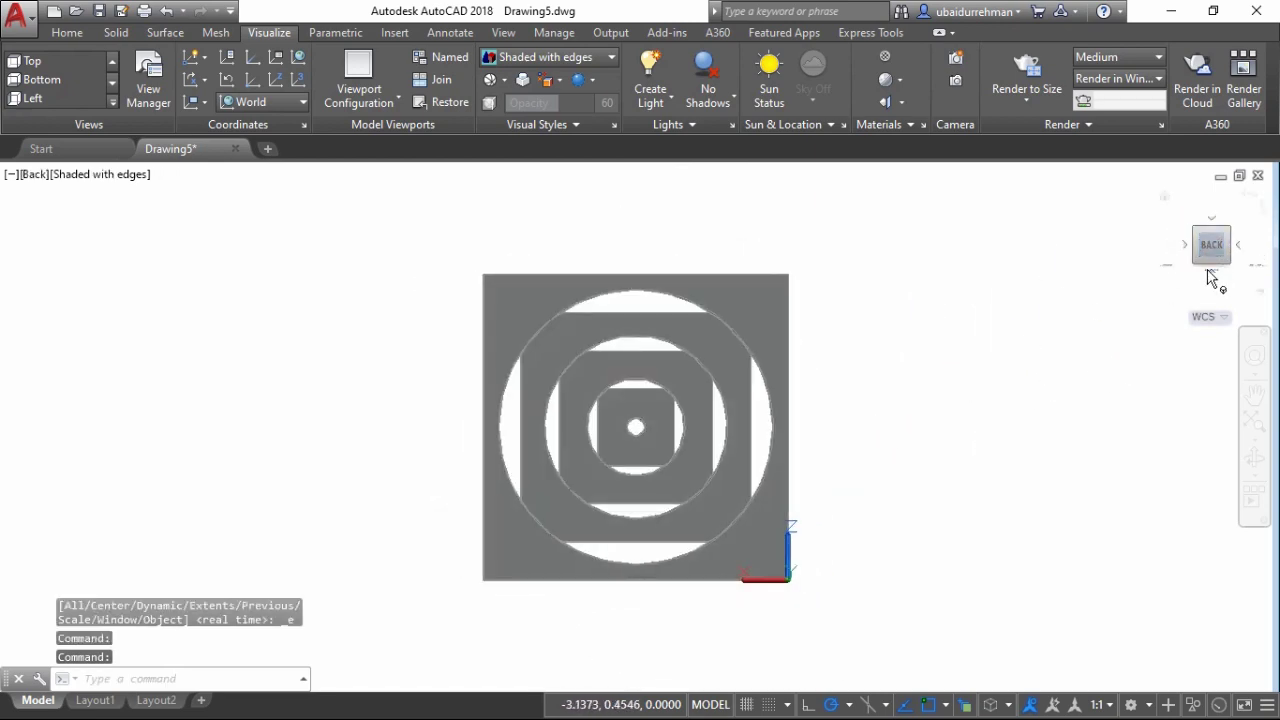
{"action": "left_click", "coordinate": [1211, 265]}
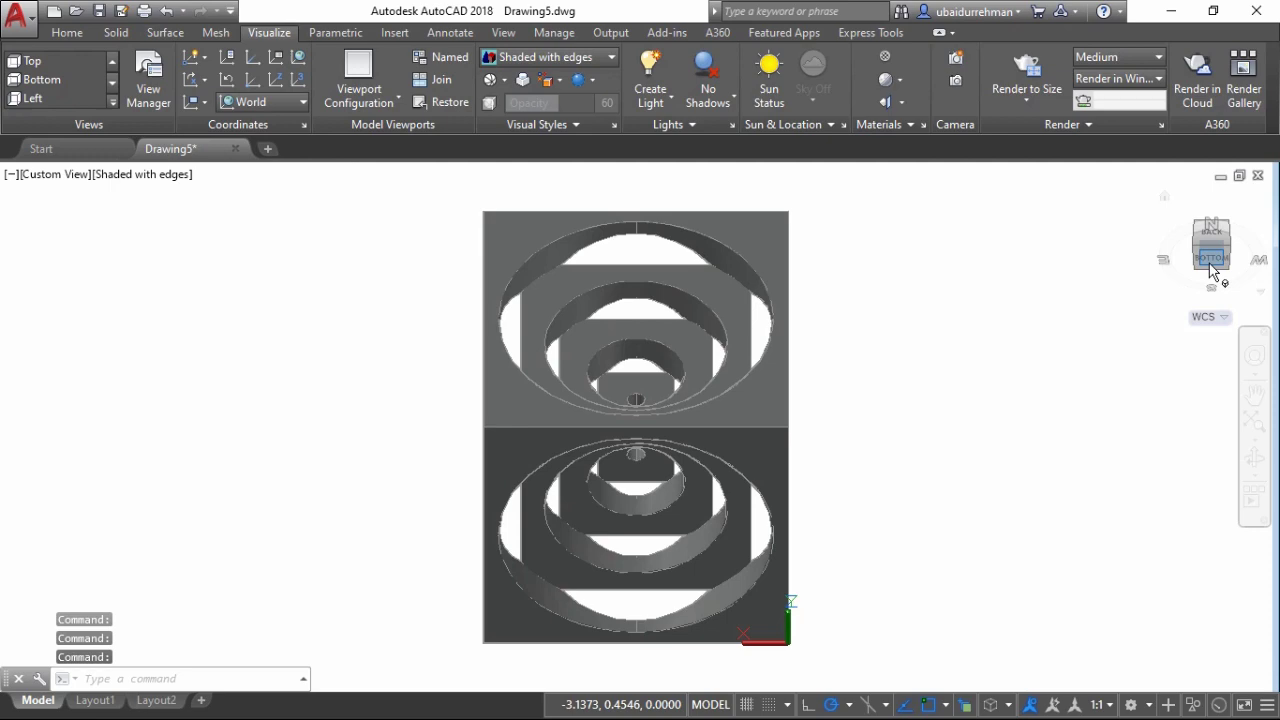
{"action": "left_click", "coordinate": [1213, 260]}
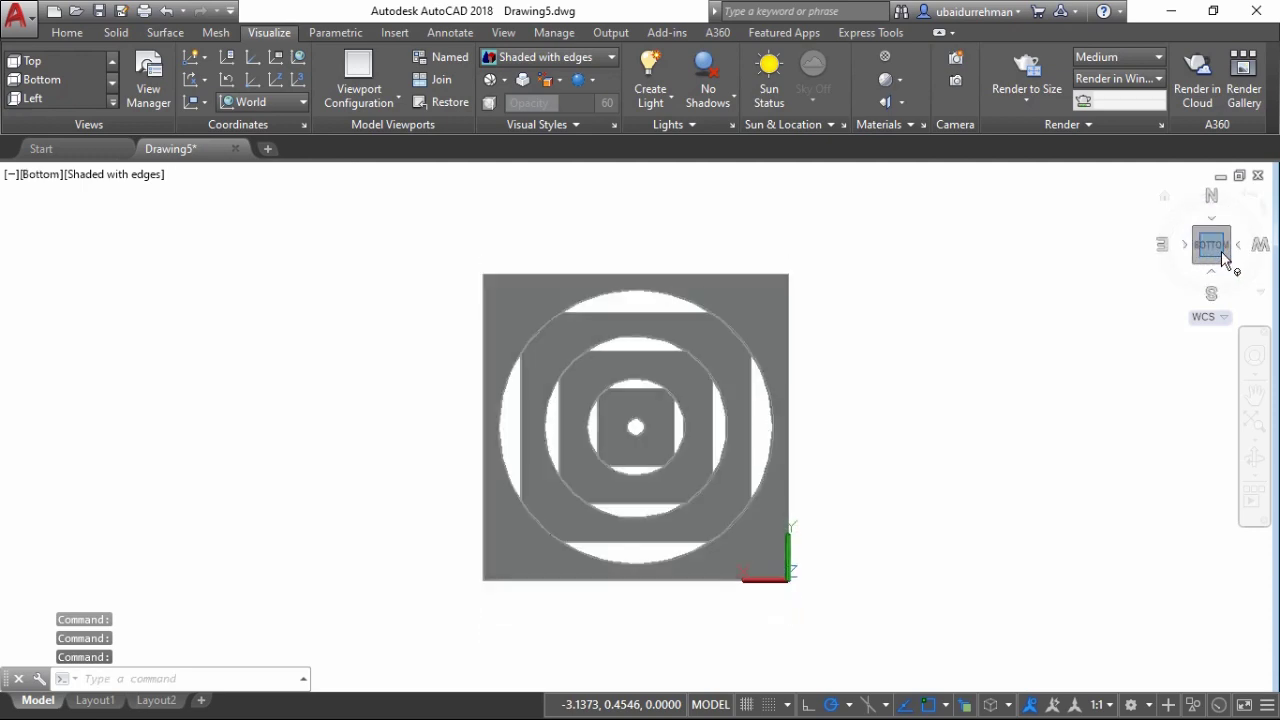
{"action": "left_click", "coordinate": [1229, 262]}
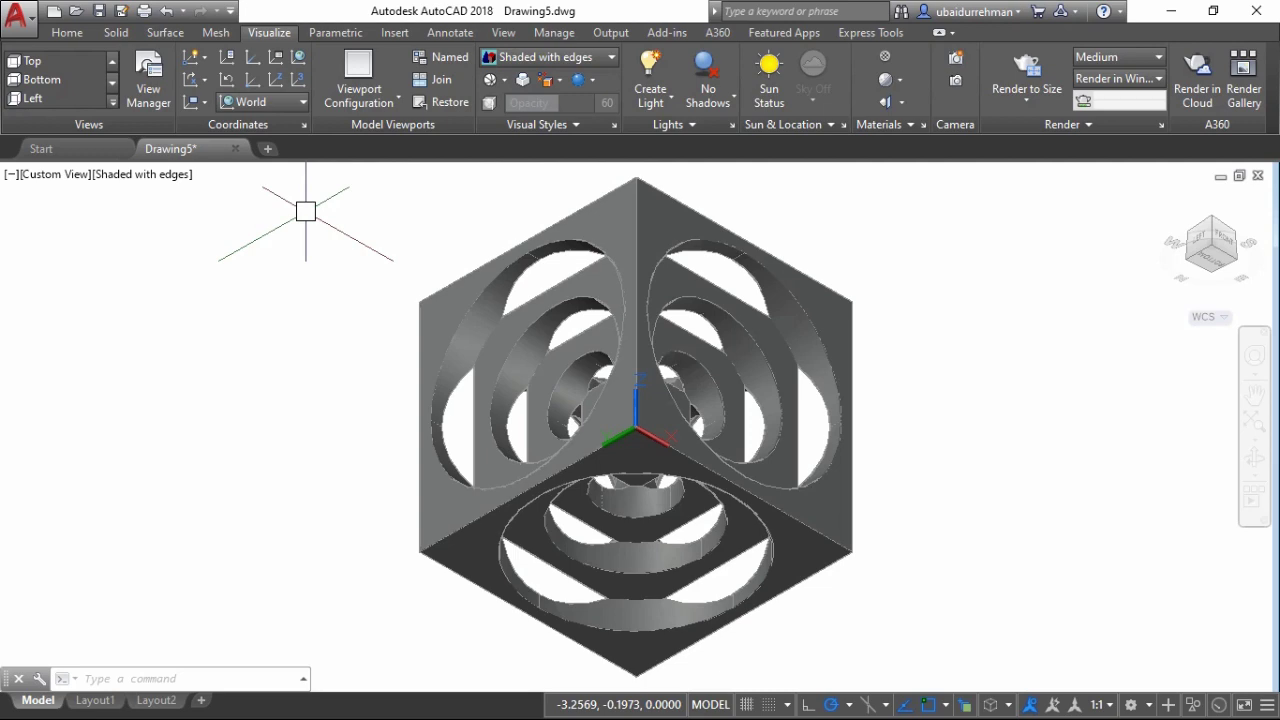
{"action": "left_click", "coordinate": [1213, 222]}
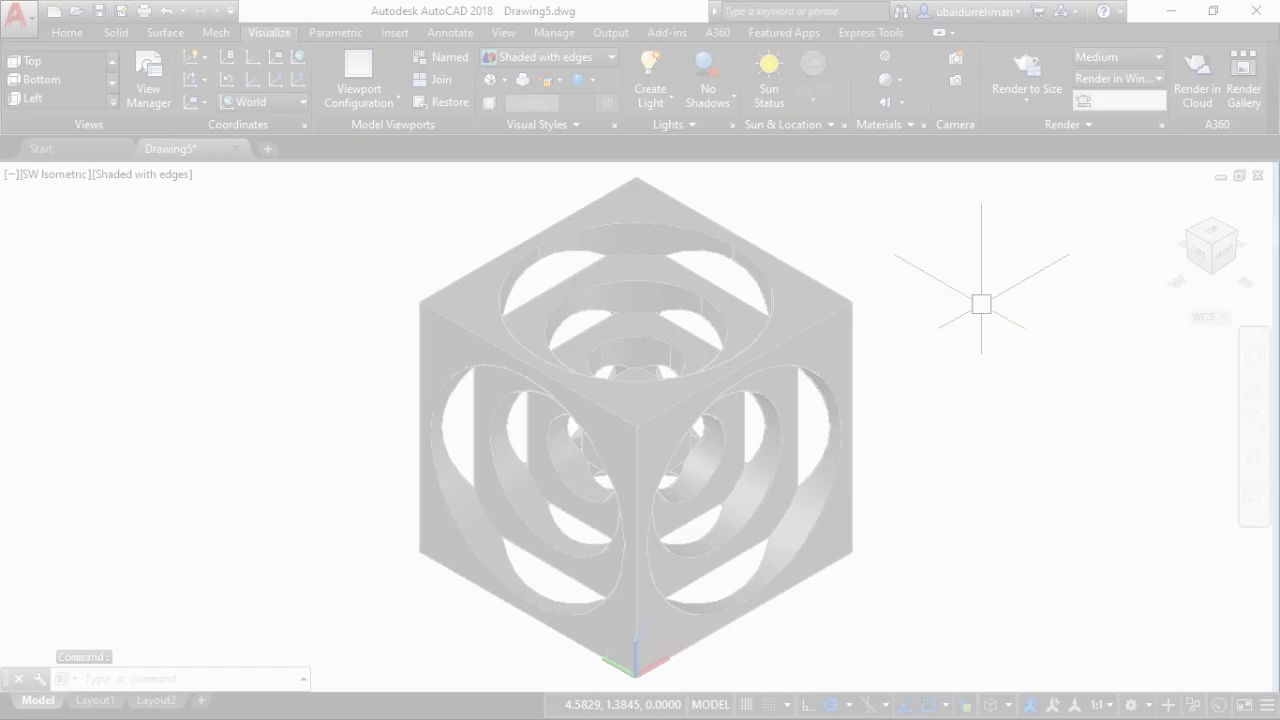